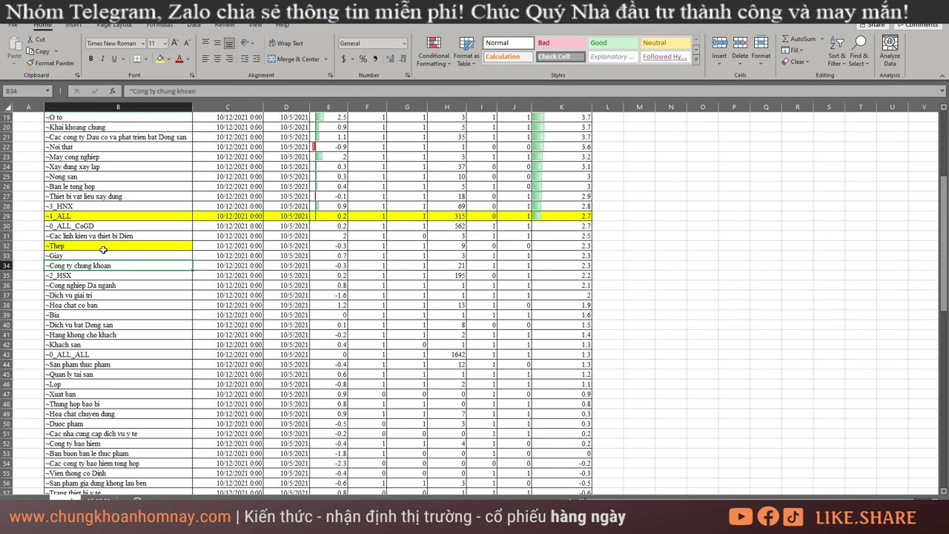
Step: Fill the ~Cong ty chung khoan ticker cell with yellow and check the highlighted ~Ngan hang cell
click(160, 59)
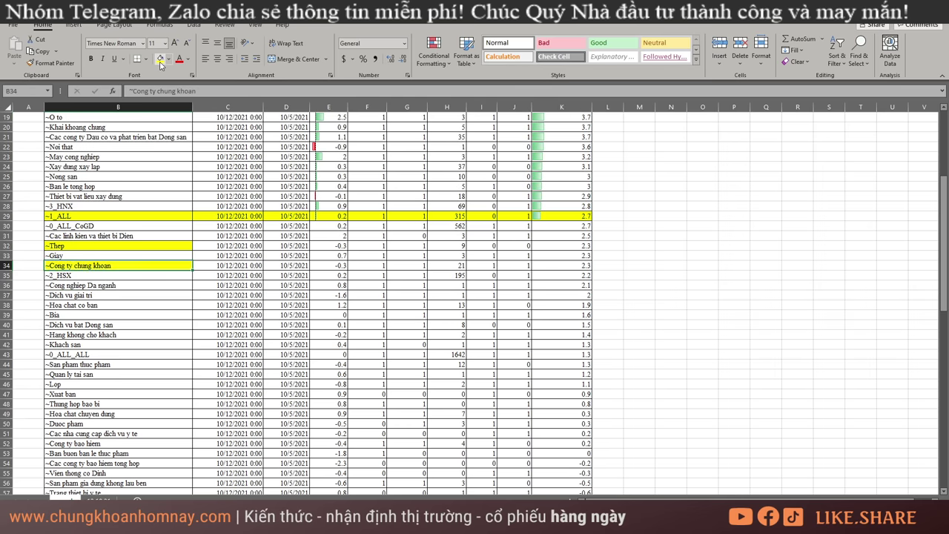
click(94, 254)
scroll(94, 255, up, 4)
click(102, 226)
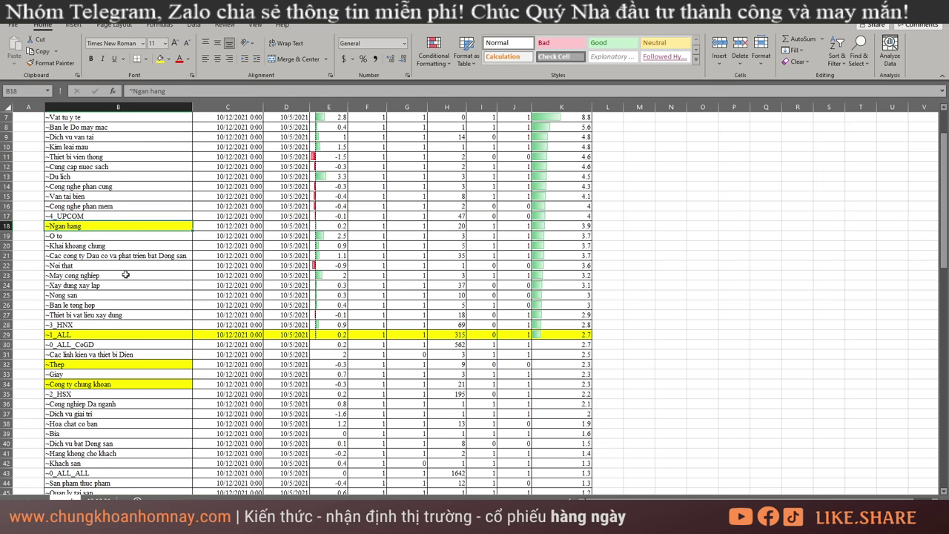
Step: Examine the lowest-ranked sectors at the end of the table, from ~Phan phoi khi Dot to ~Dich vu Dau tu
scroll(131, 315, down, 5)
scroll(132, 315, down, 4)
click(109, 425)
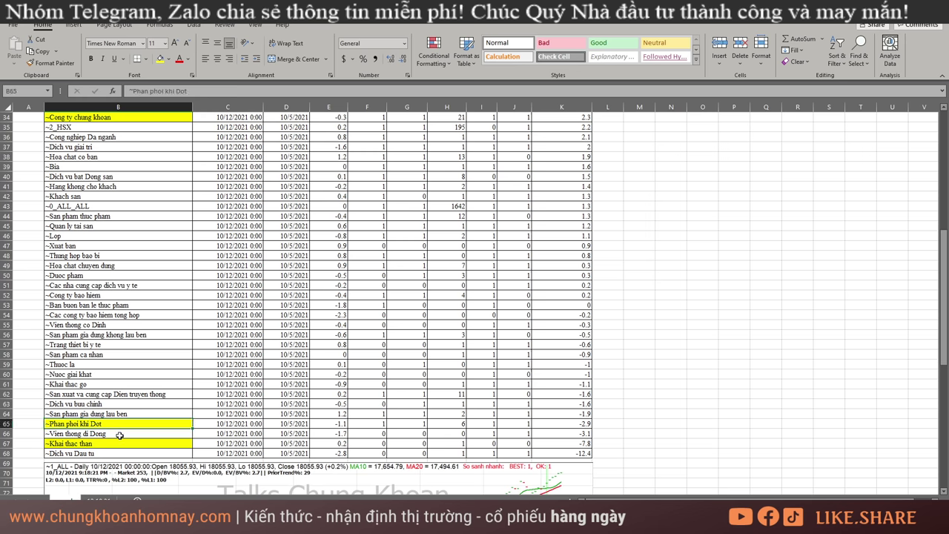
click(128, 451)
Step: Review the comparison dates in the whole SSDate column of the sector table
scroll(284, 303, up, 11)
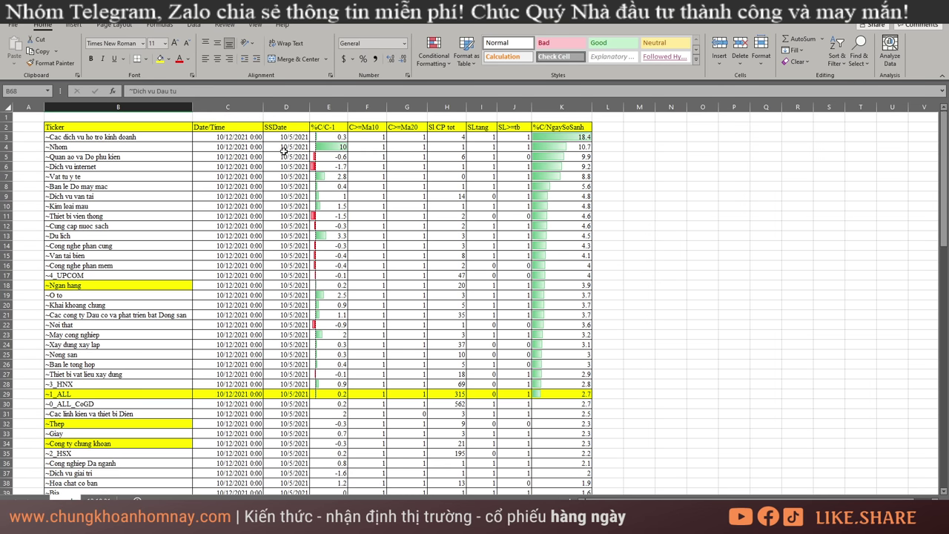
click(279, 106)
scroll(215, 338, down, 17)
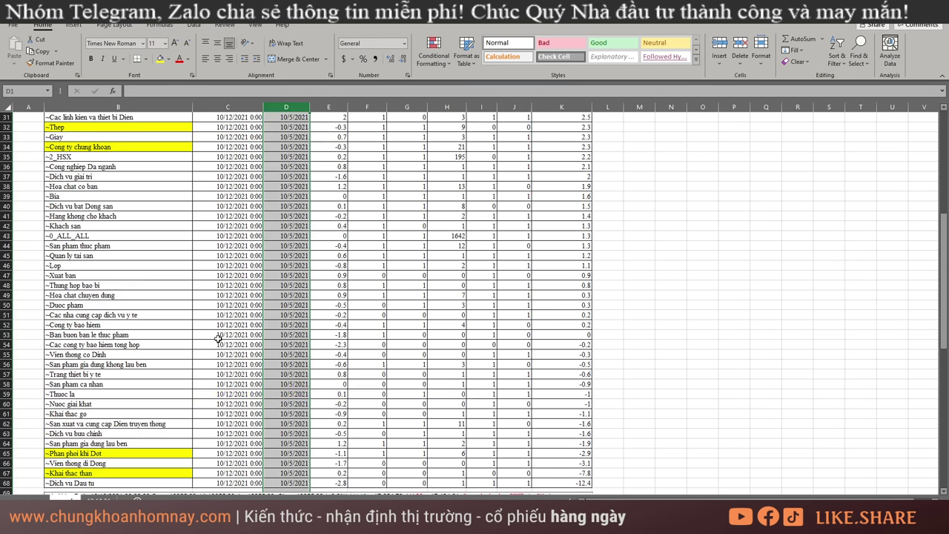
Step: Compare the ~Phan phoi khi Dot and ~Vien thong di Dong rows with the ~1_ALL market row
drag(113, 246, 558, 257)
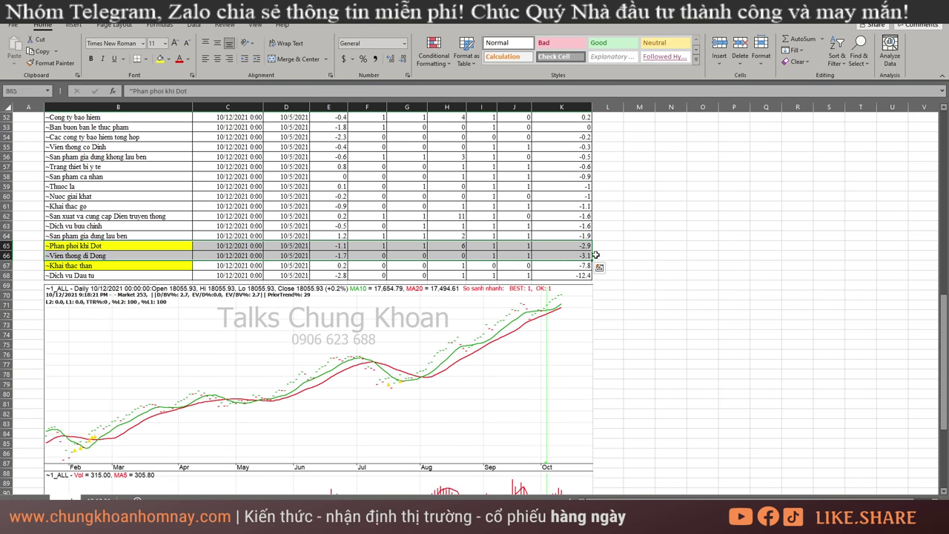
scroll(471, 293, up, 14)
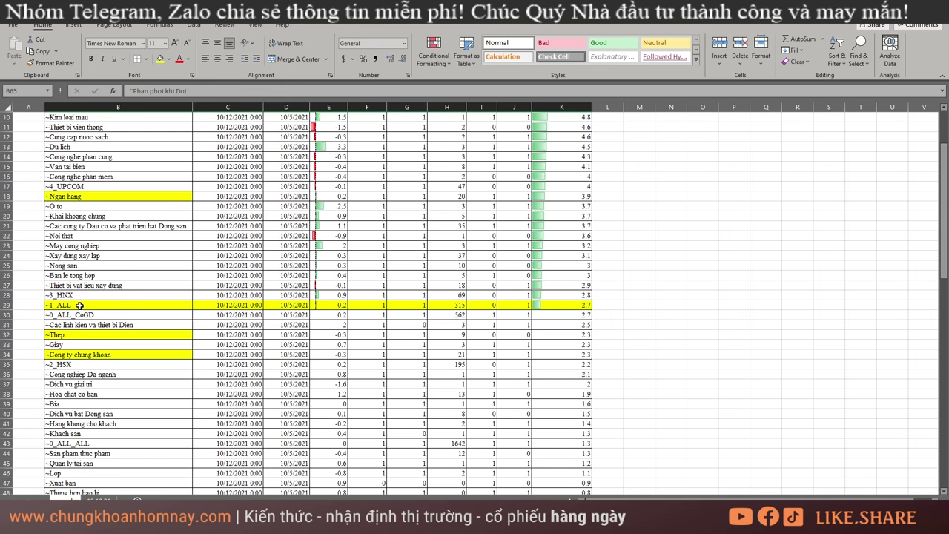
drag(80, 305, 560, 304)
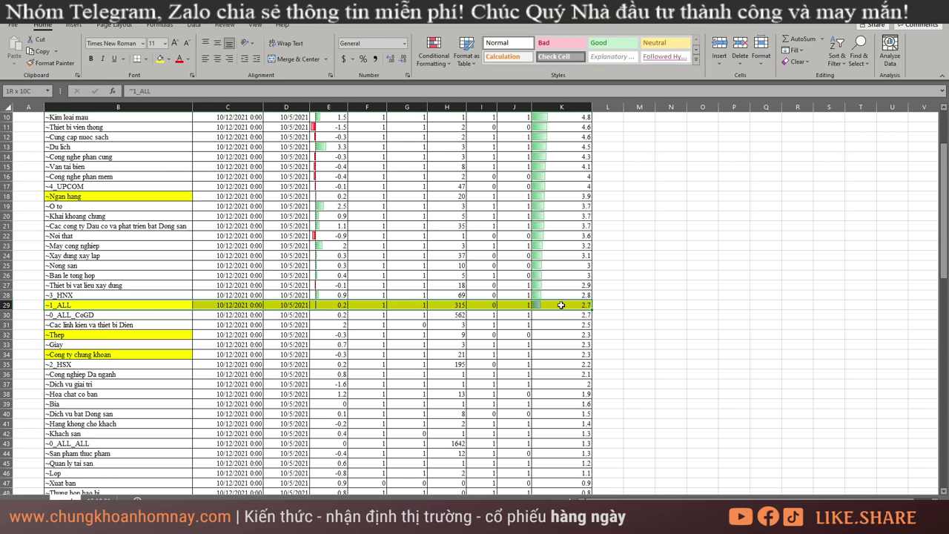
Step: Switch to AmiBroker and inspect the VNINDEX daily bars for 10/5/2021 and 10/12/2021
key(alt+Tab)
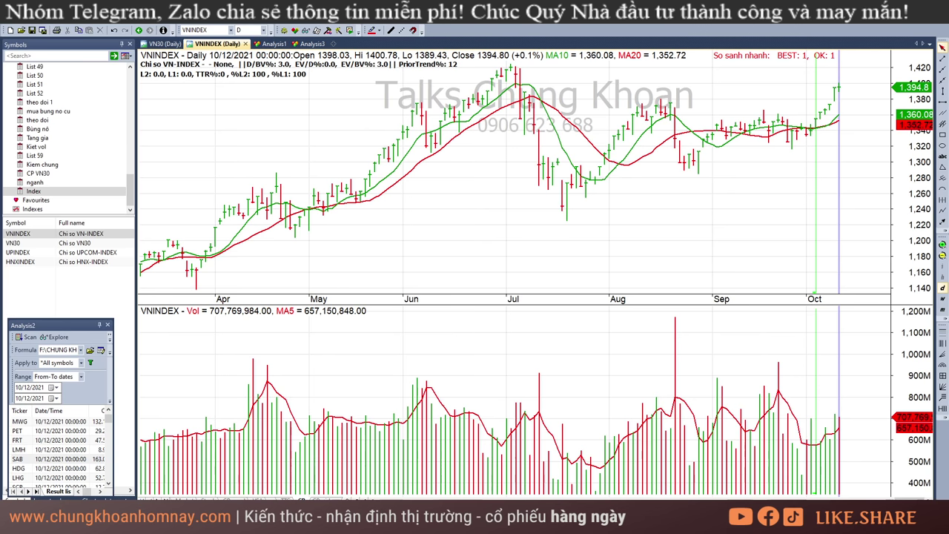
click(35, 262)
click(31, 236)
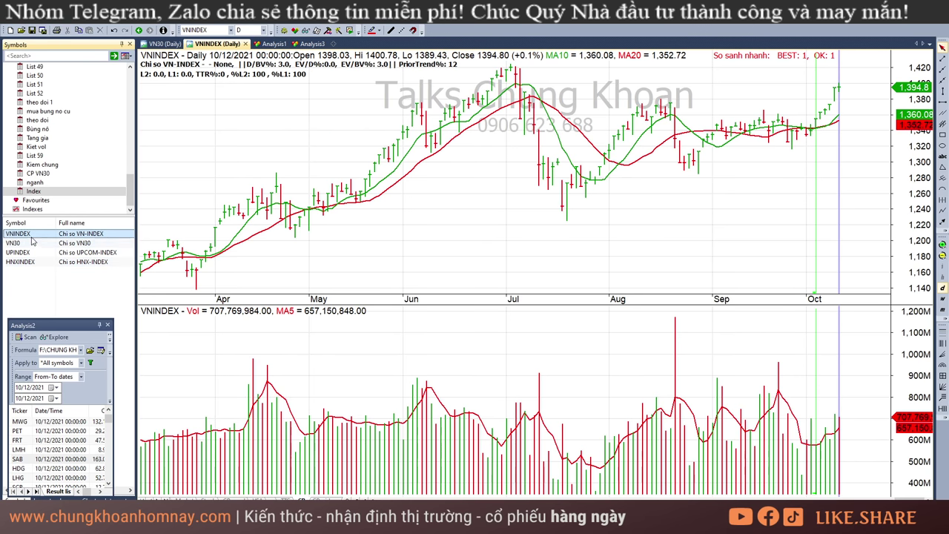
click(803, 102)
click(841, 95)
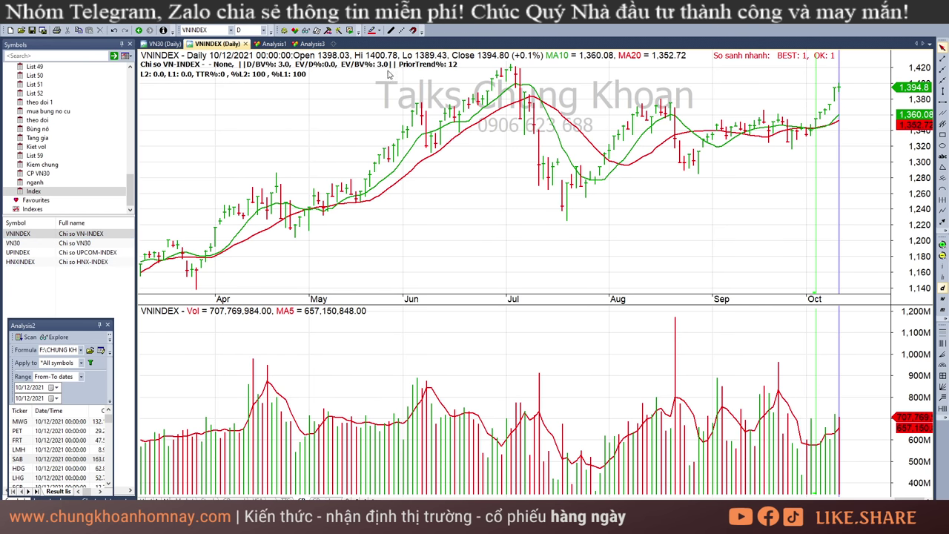
click(816, 145)
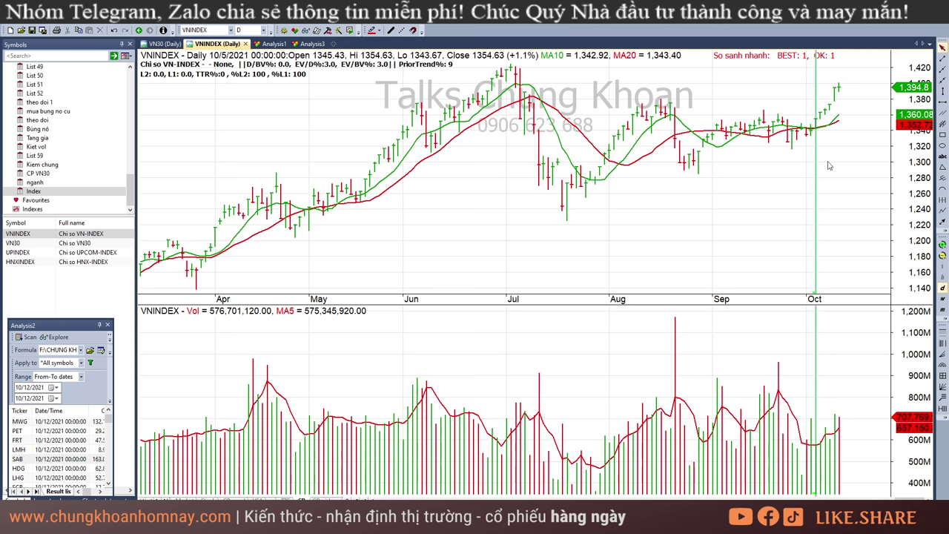
click(854, 94)
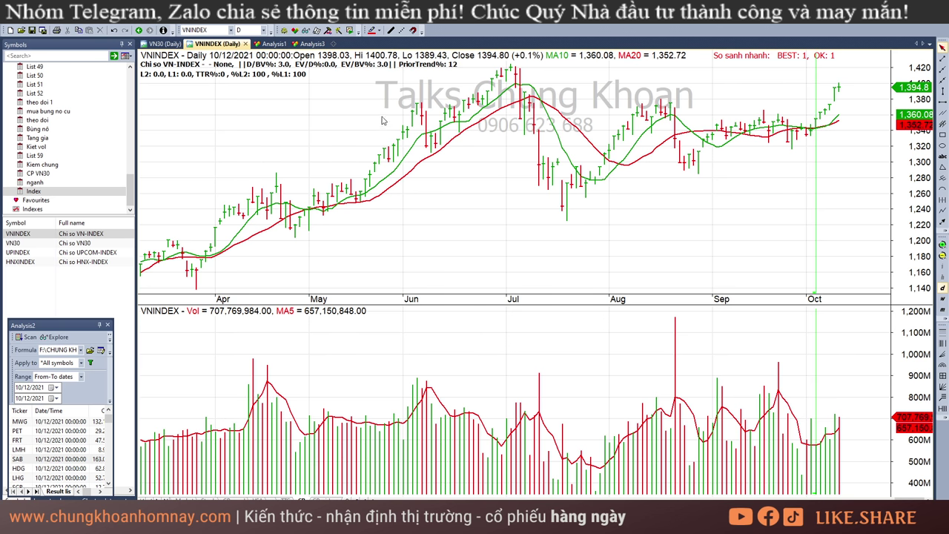
Step: Switch back to Excel and select the sector rows from ~Cac dich vu ho tro kinh doanh through ~1_ALL
key(alt+Tab)
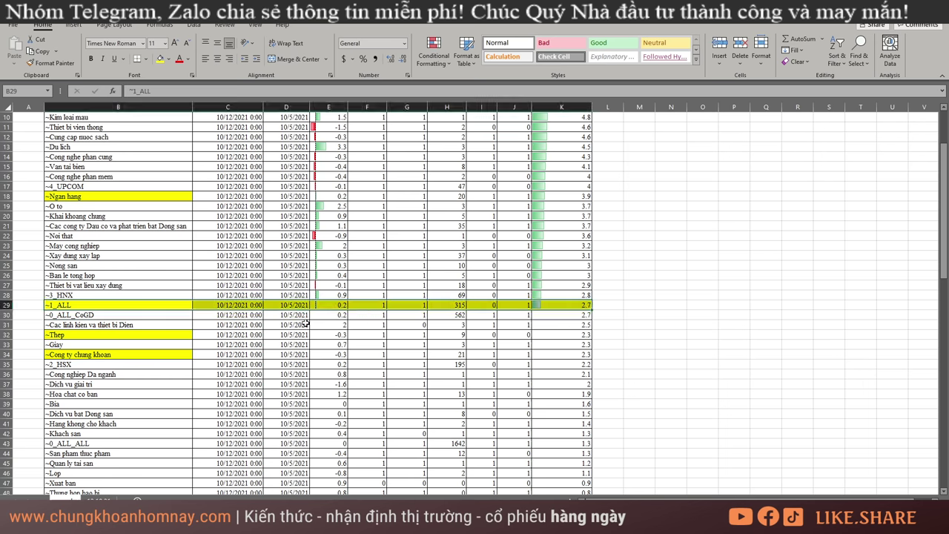
scroll(306, 324, up, 3)
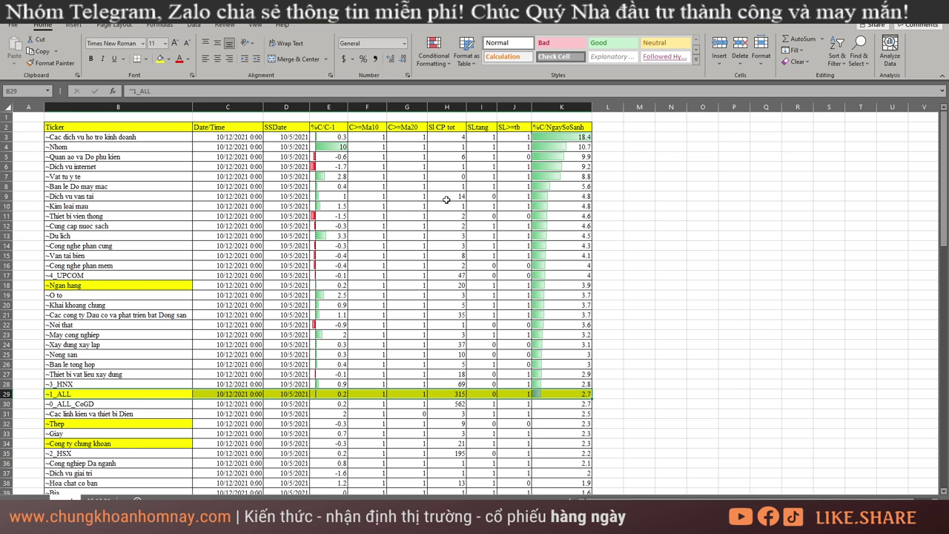
scroll(371, 204, down, 2)
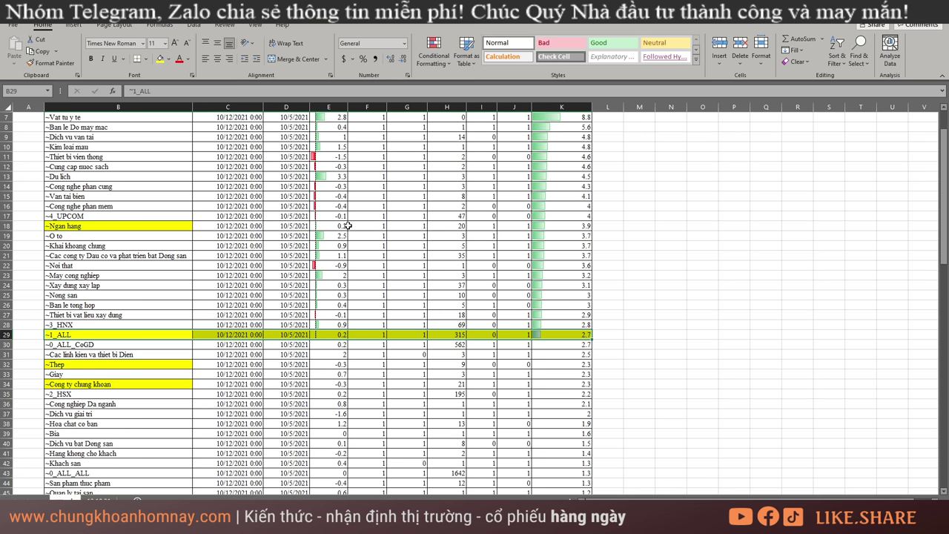
click(96, 224)
scroll(370, 276, up, 2)
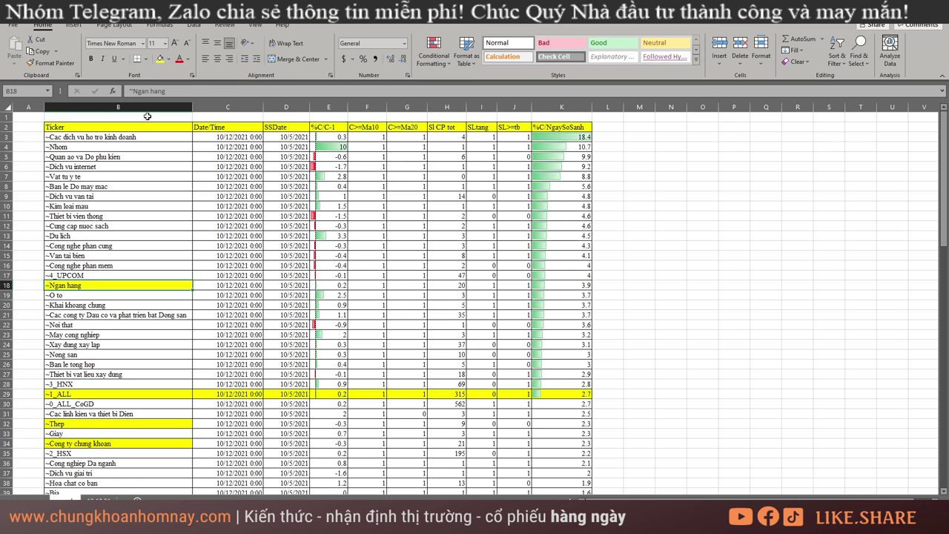
drag(130, 141, 565, 391)
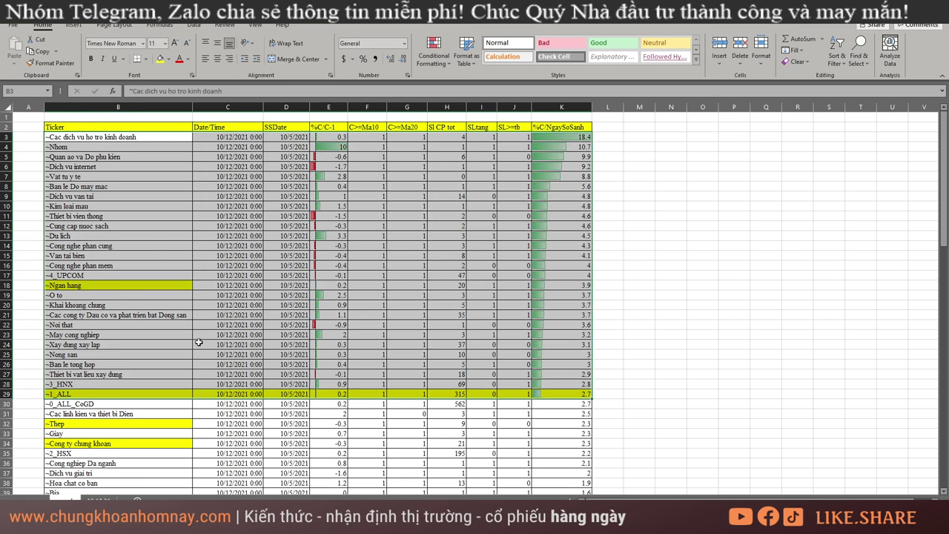
Step: Compare the %C/NgaySoSanh value of ~Ngan hang with that of the ~1_ALL row
click(115, 286)
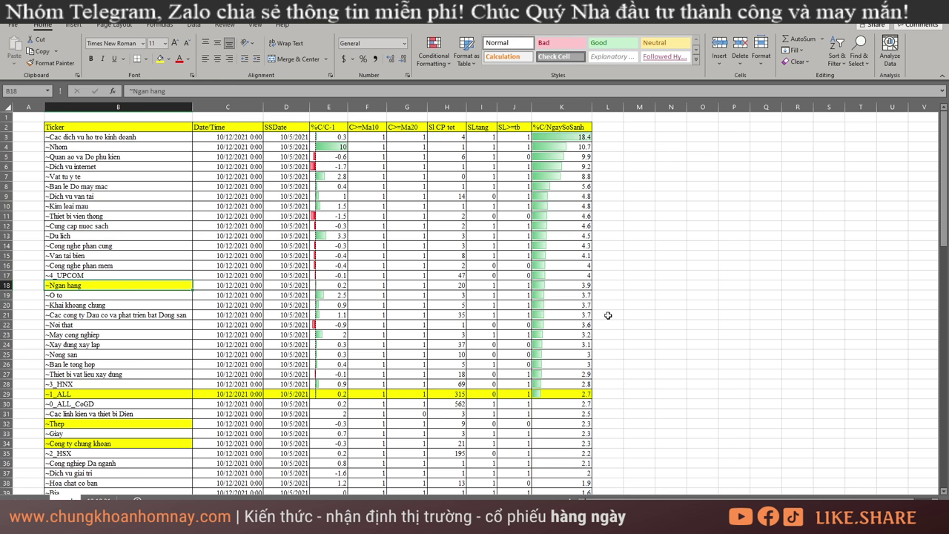
click(571, 285)
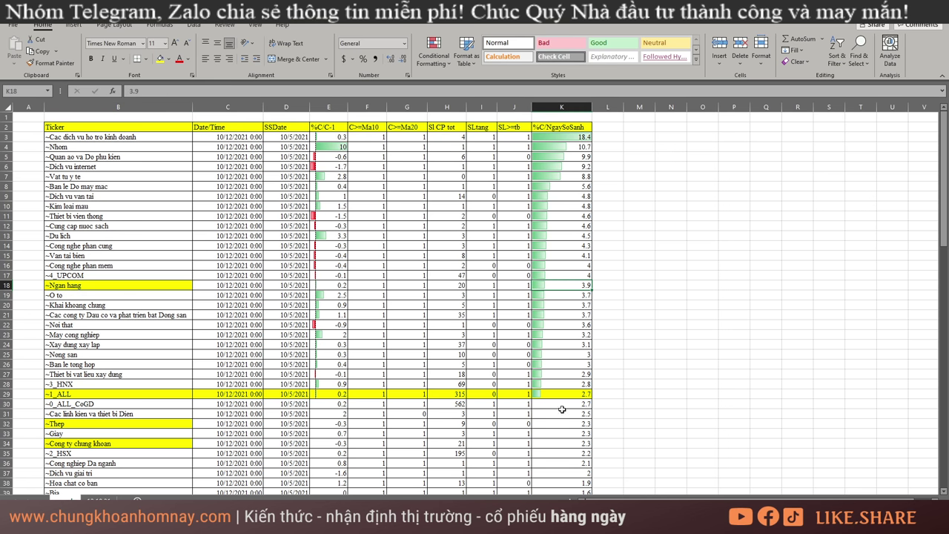
drag(581, 393, 161, 393)
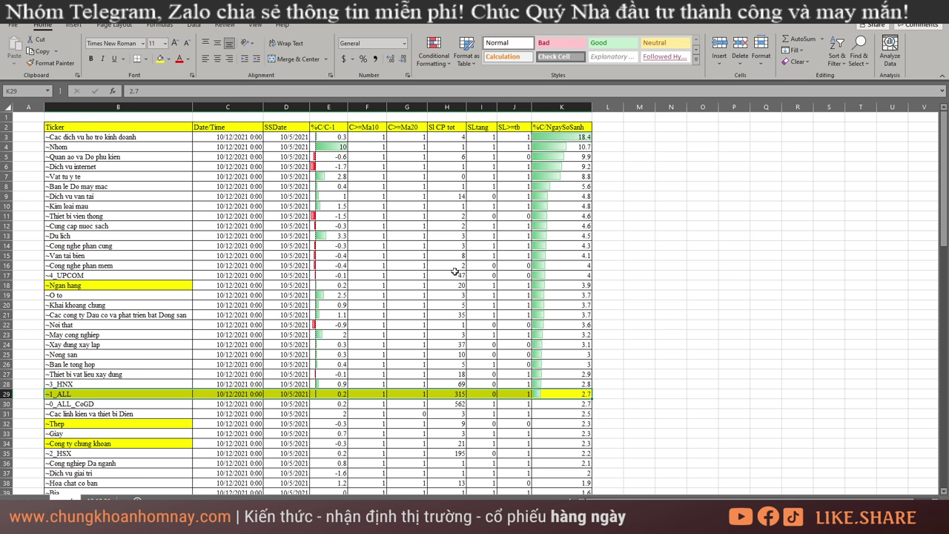
Step: Examine the highlighted sectors ranked below ~1_ALL: ~Thep, ~Cong ty chung khoan and ~Phan phoi khi Dot
scroll(511, 331, down, 4)
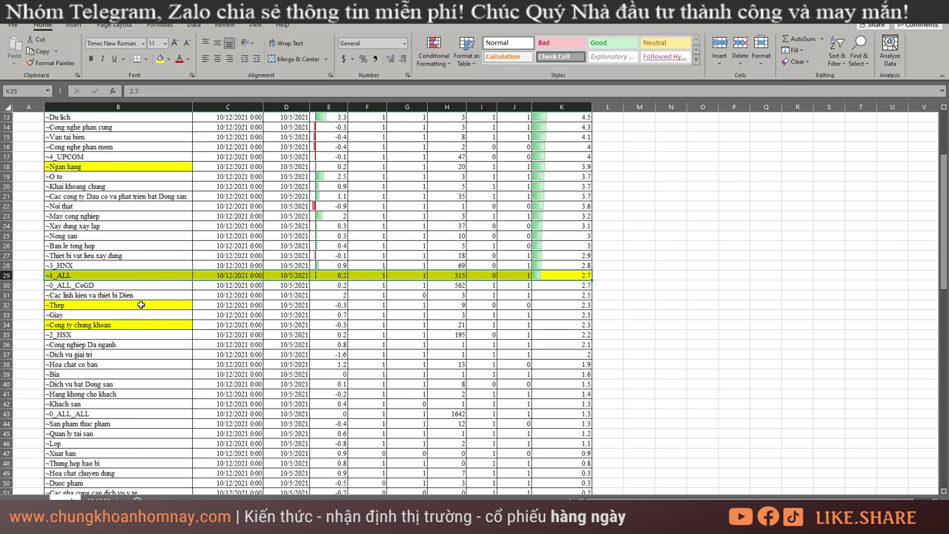
click(138, 304)
click(158, 324)
drag(580, 337, 580, 314)
scroll(190, 406, down, 6)
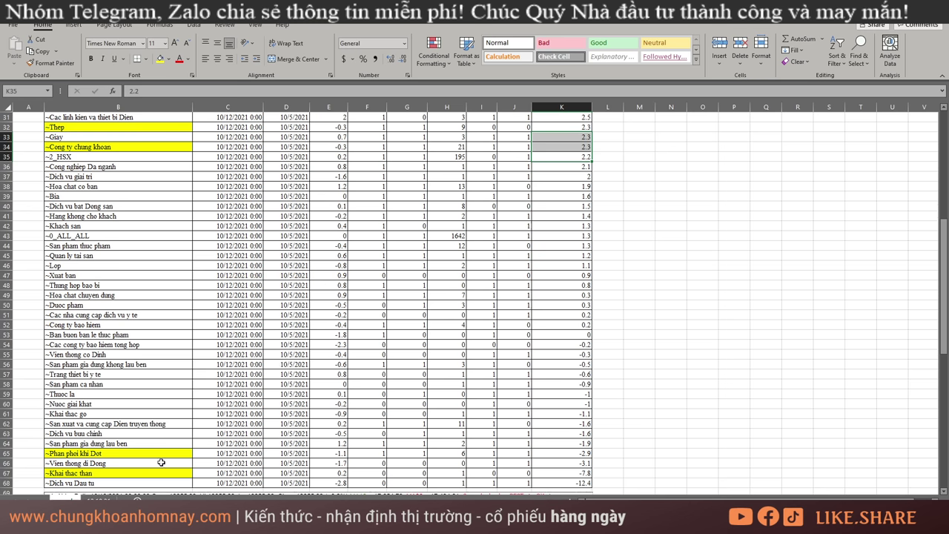
click(162, 454)
scroll(215, 482, up, 10)
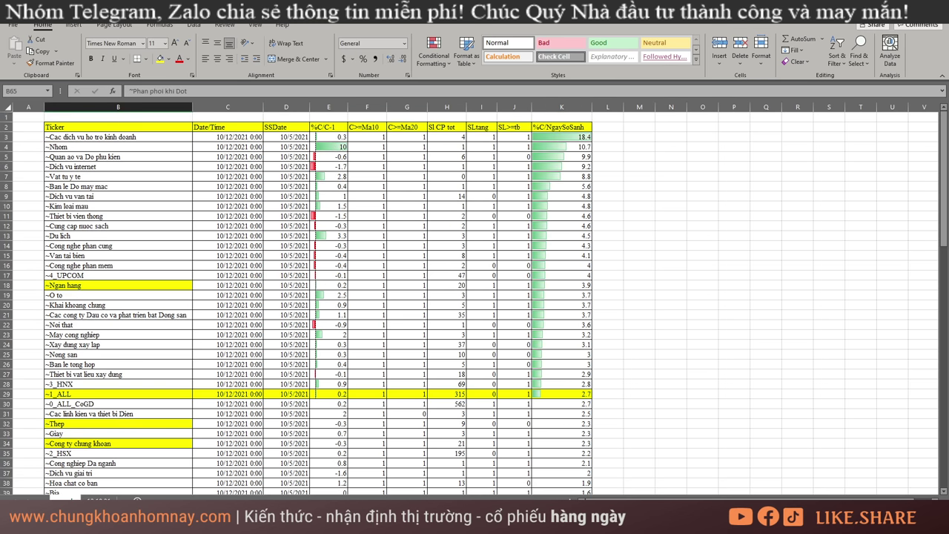
Step: Switch to AmiBroker, display the VN30 daily chart and inspect its 10/12/2021 bar
key(alt+Tab)
click(836, 90)
click(845, 89)
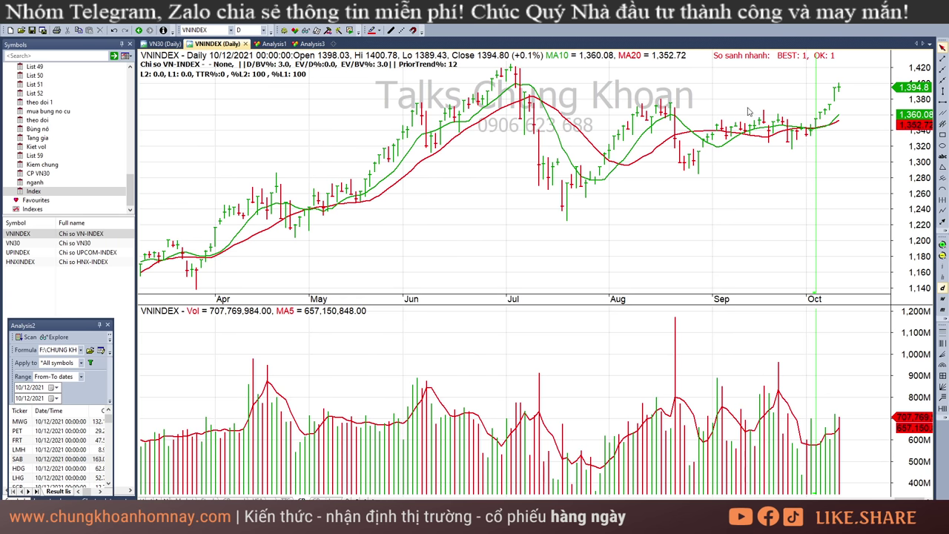
click(74, 243)
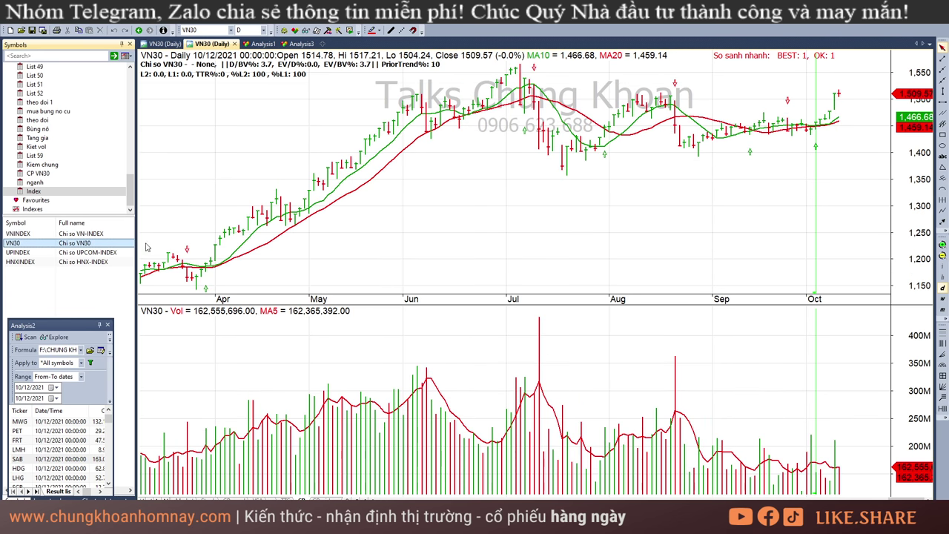
click(843, 102)
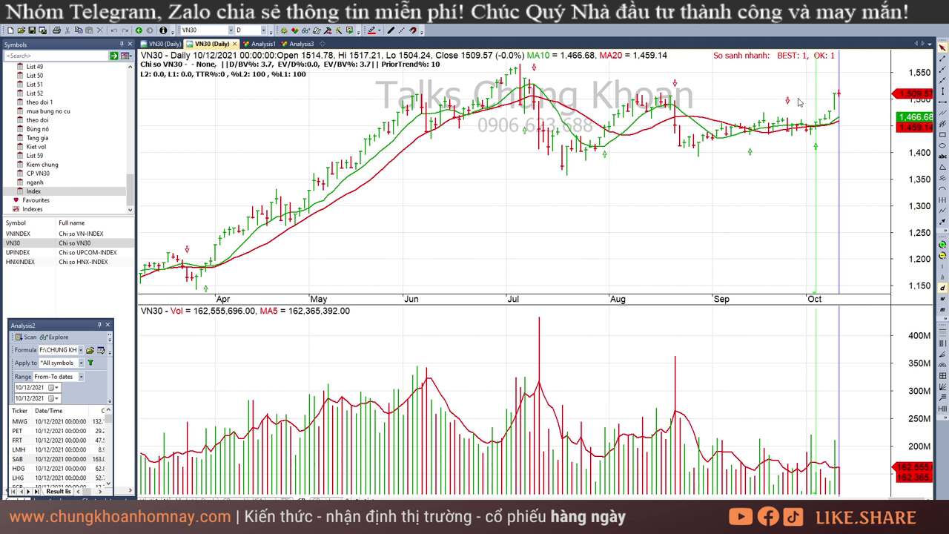
key(alt+Tab)
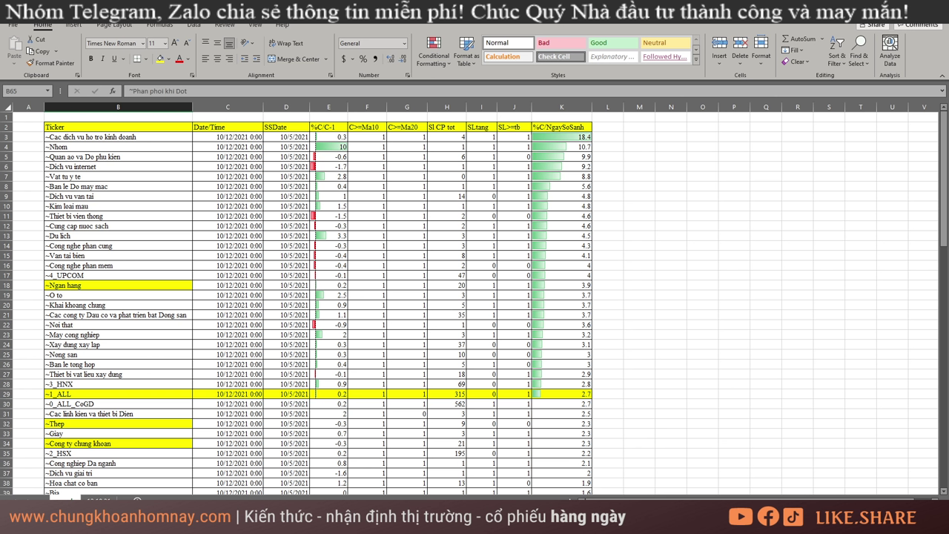
key(alt+Tab)
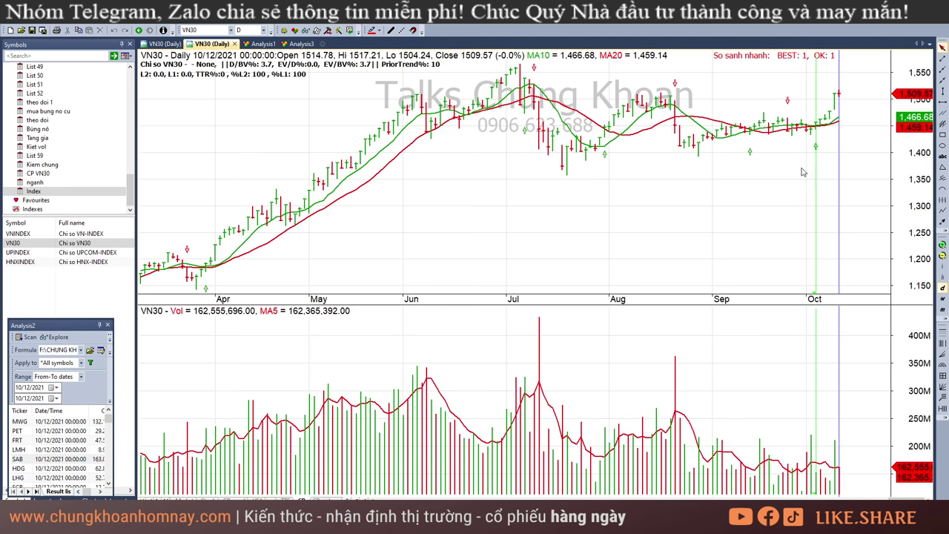
Step: Display the VNINDEX daily chart and inspect its bars from late September 2021 through 10/12/2021
click(19, 234)
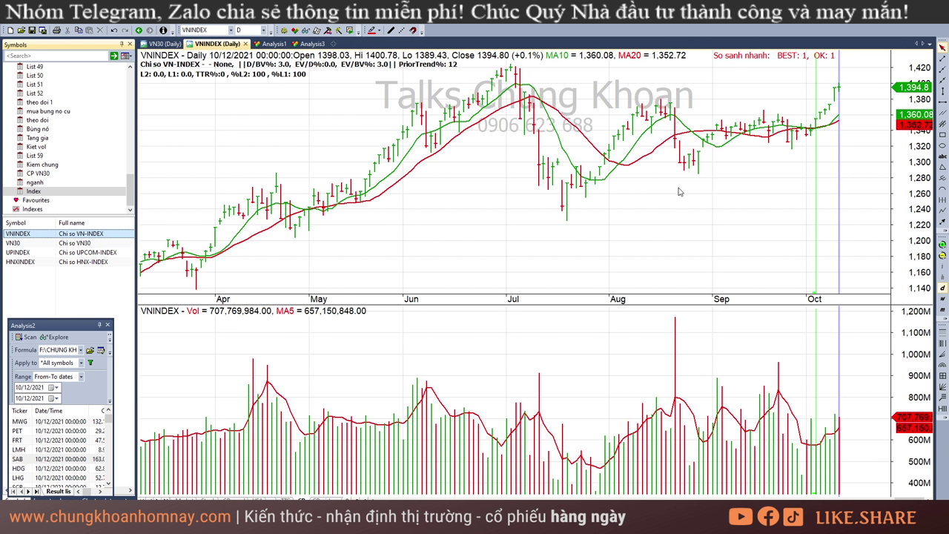
mouse_move(666, 201)
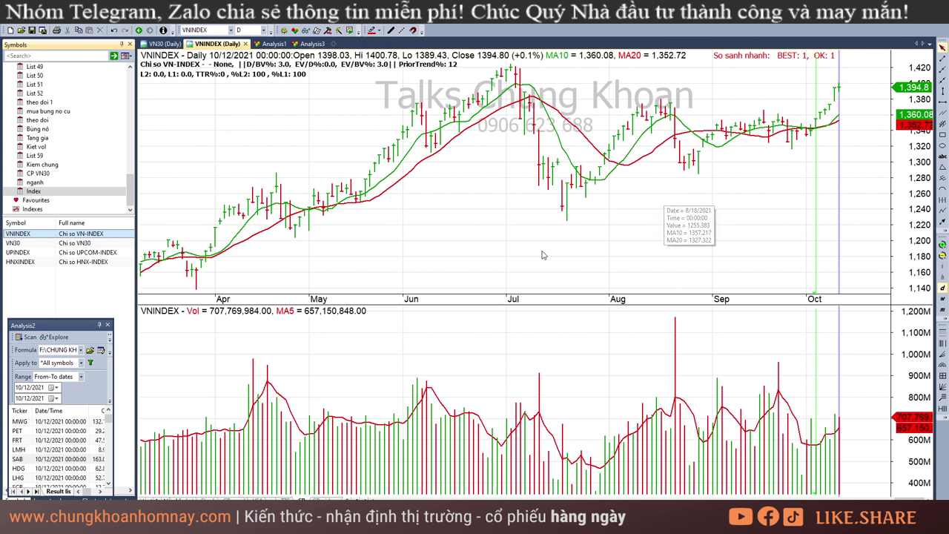
click(790, 144)
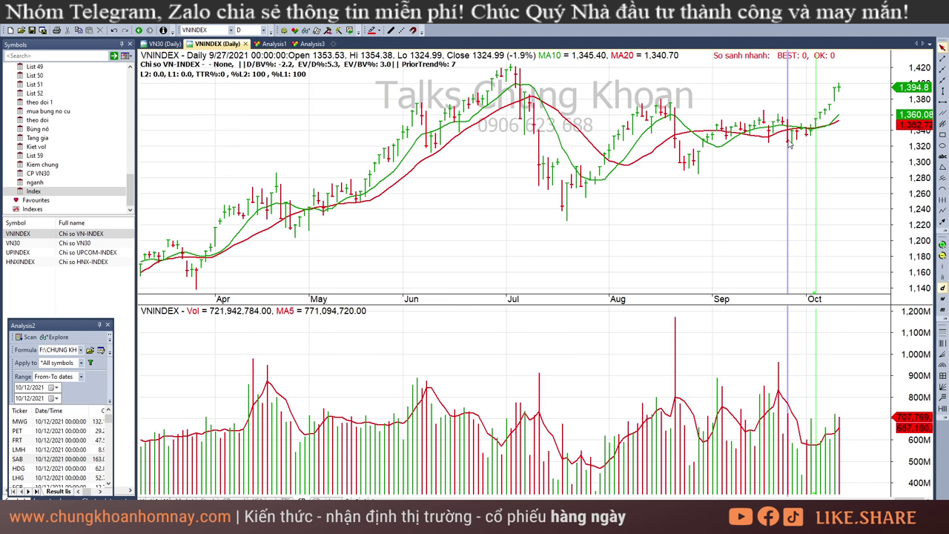
click(783, 151)
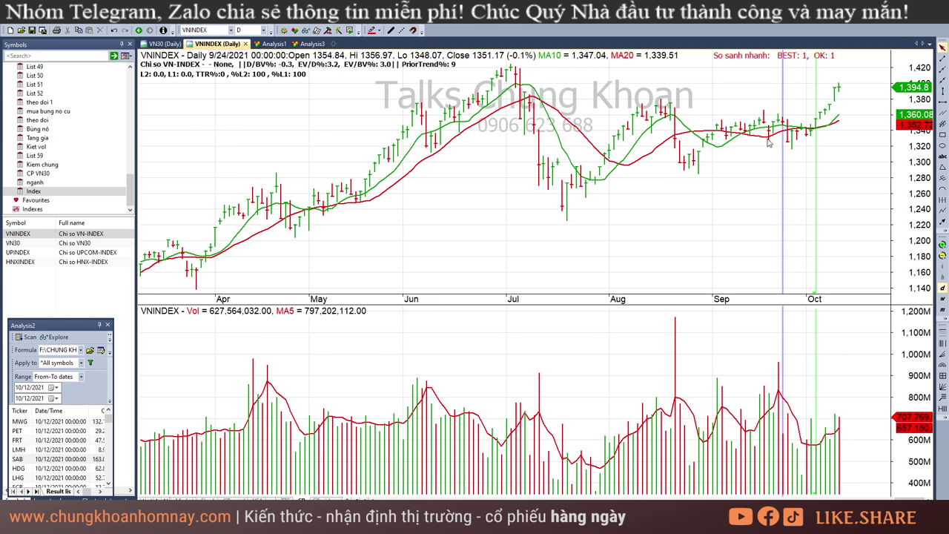
click(769, 143)
click(788, 145)
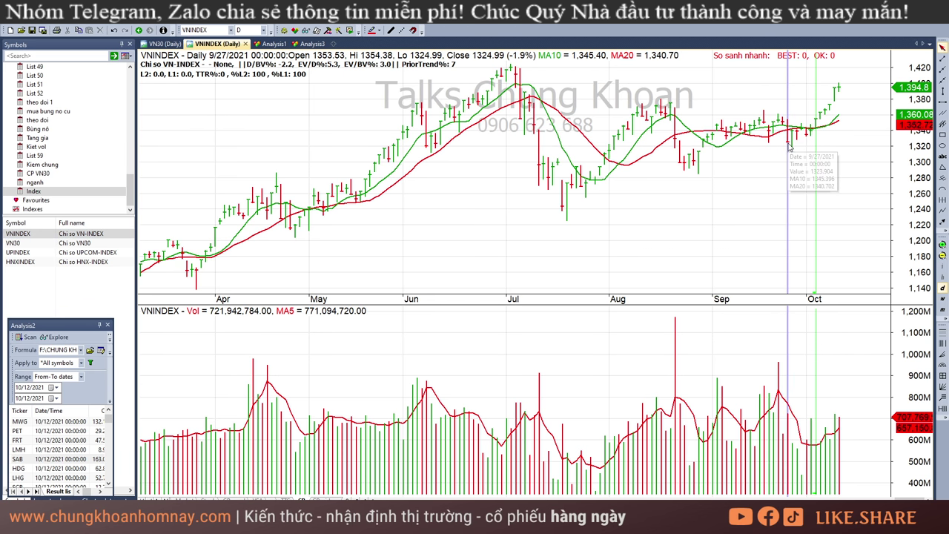
click(830, 121)
click(838, 113)
click(847, 108)
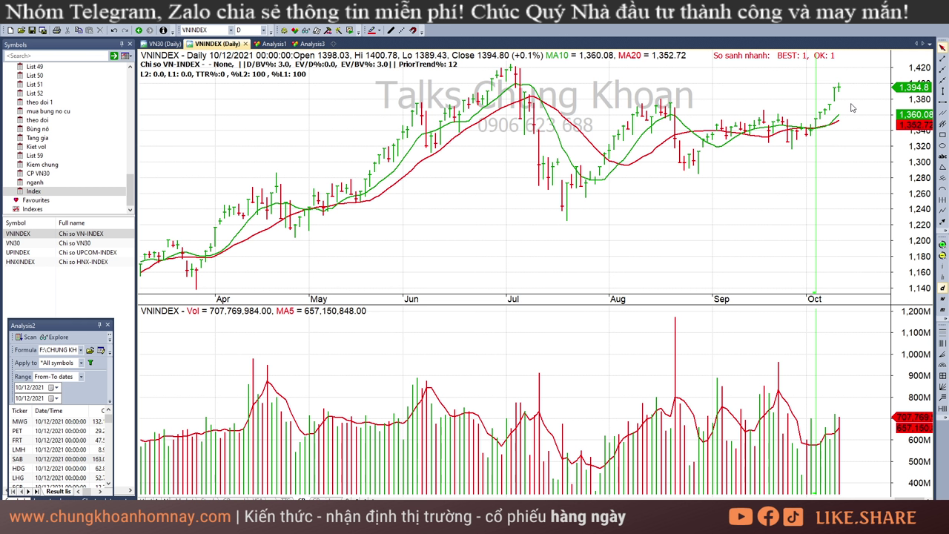
Step: Examine VNINDEX's daily bars from 10/1 through 10/12/2021, plus its 7/16/2021 bar for comparison
mouse_move(842, 122)
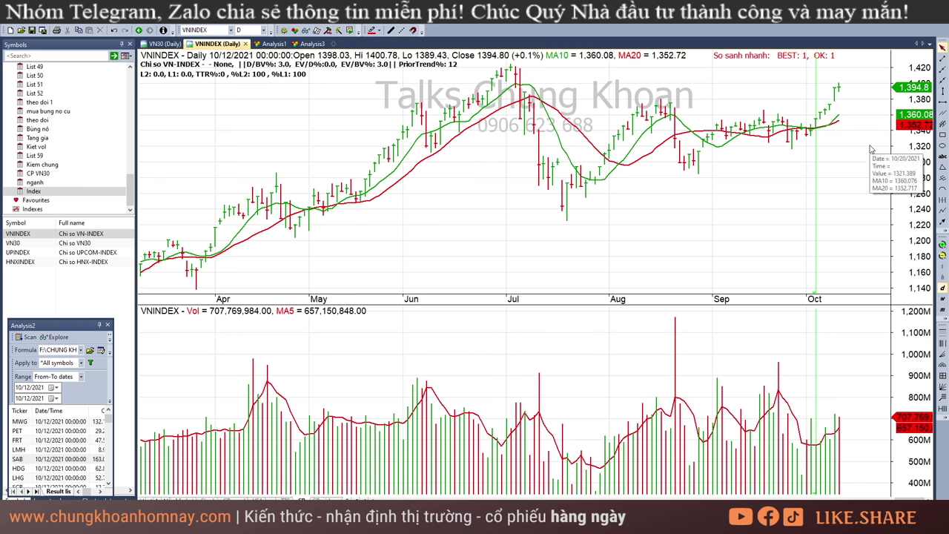
click(831, 127)
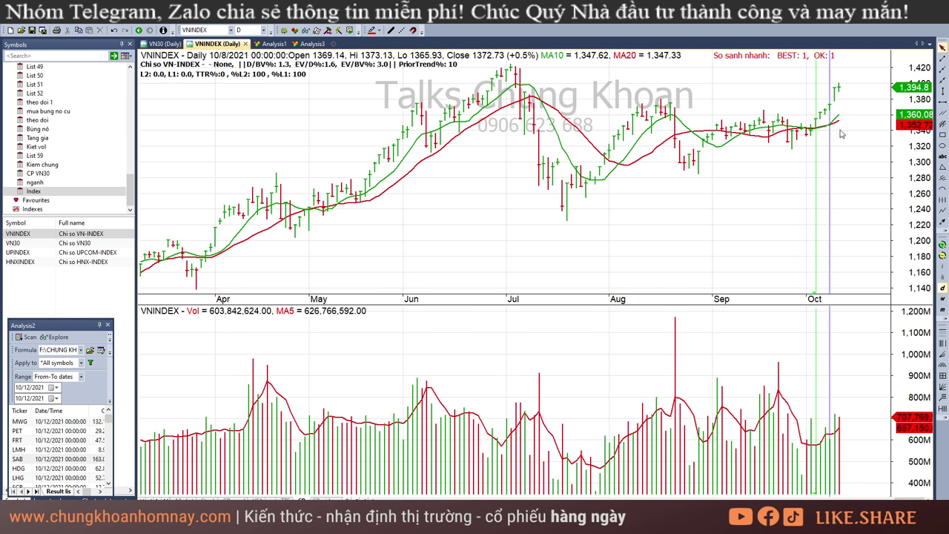
click(839, 124)
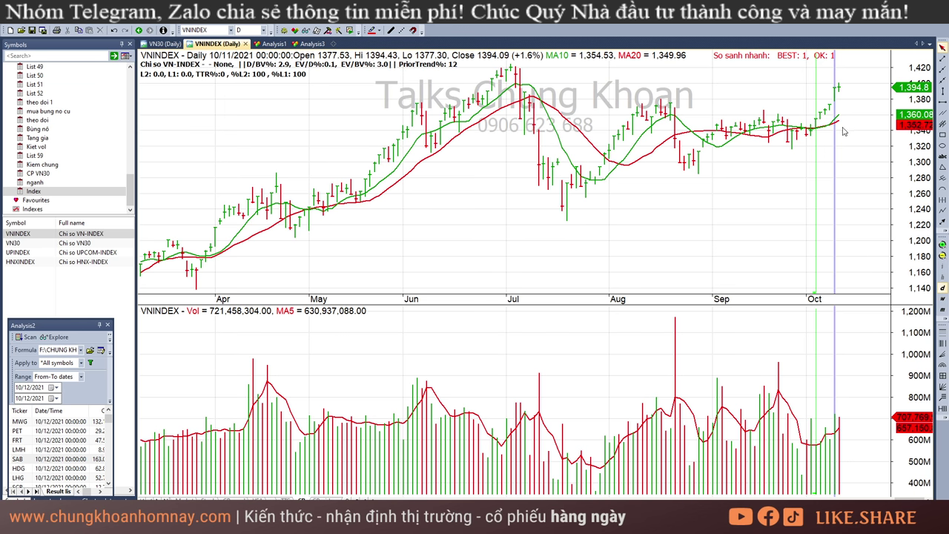
click(832, 115)
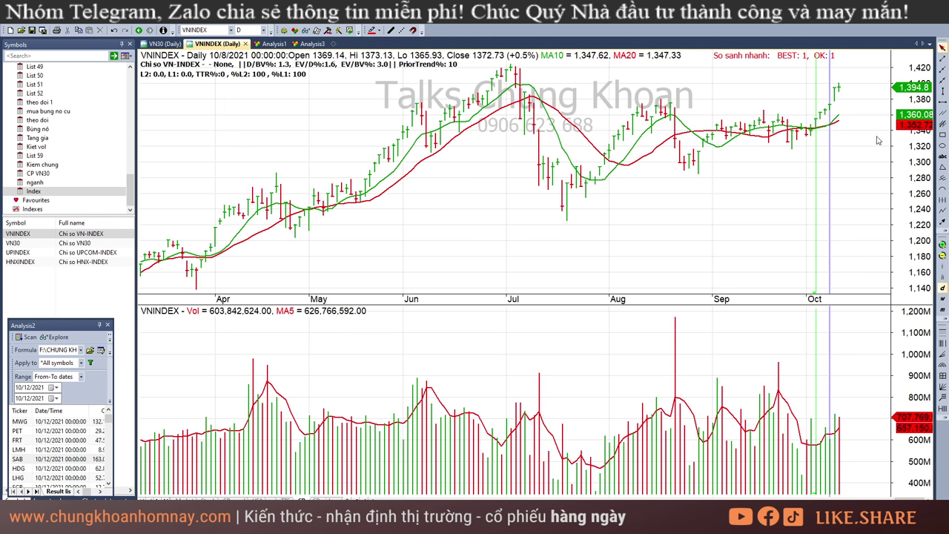
click(776, 151)
click(807, 153)
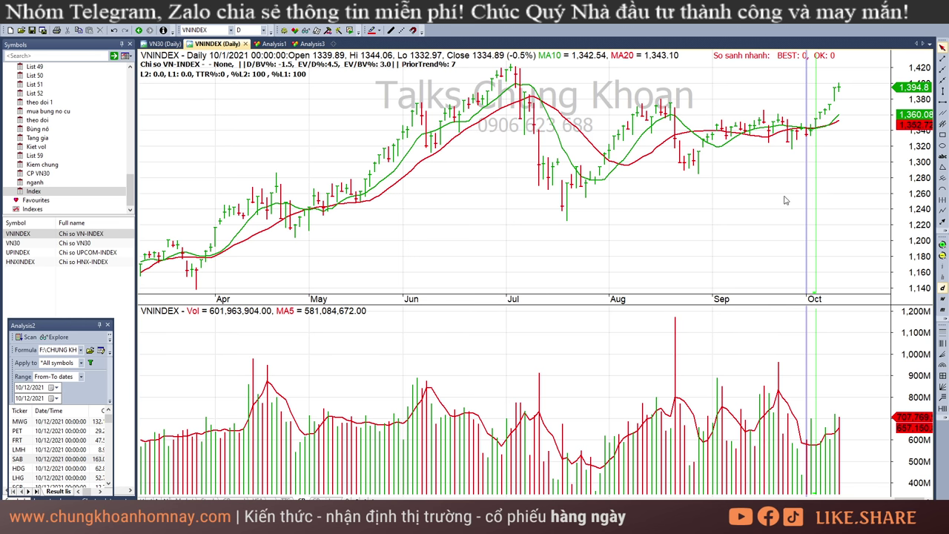
mouse_move(779, 192)
click(818, 143)
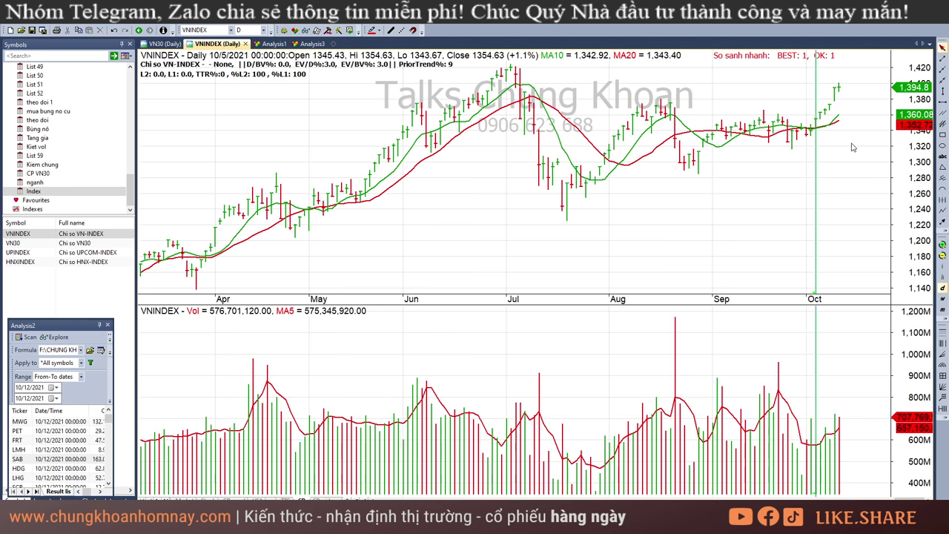
click(851, 143)
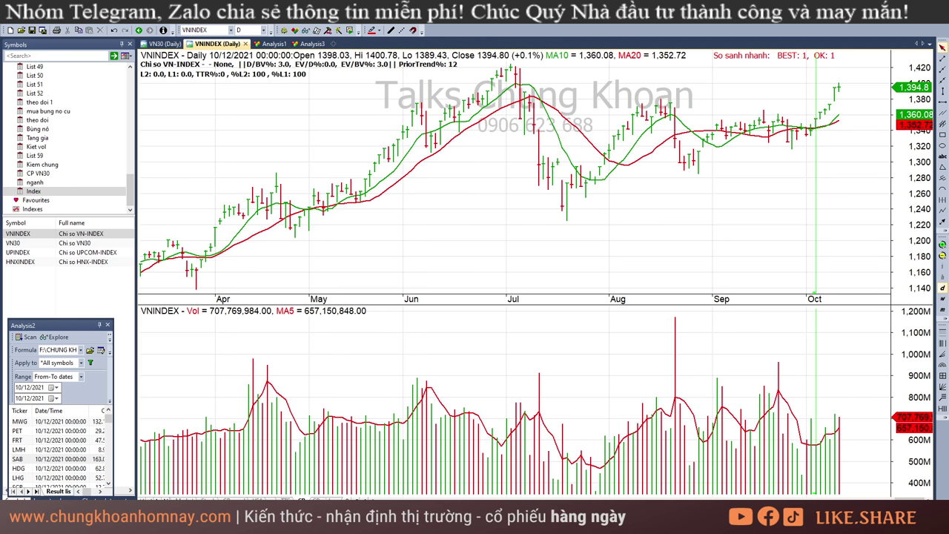
click(558, 179)
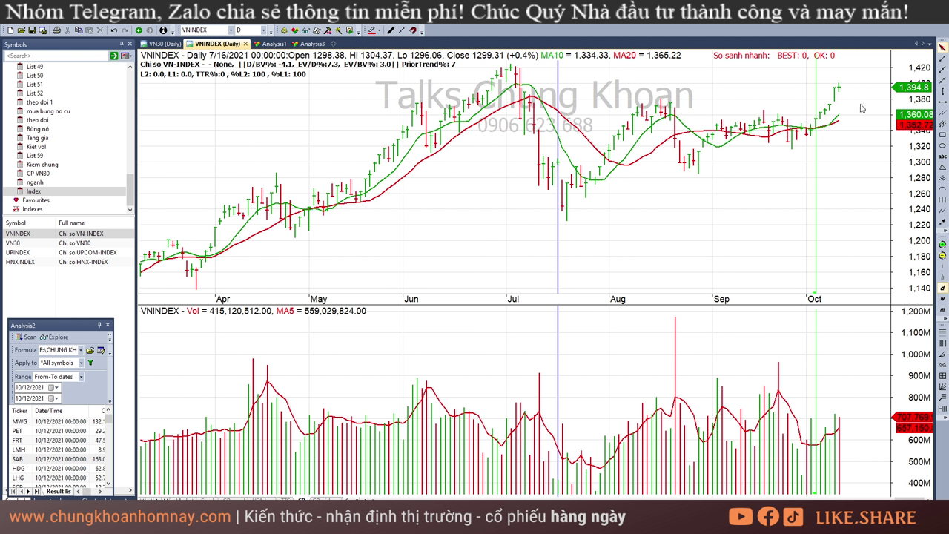
mouse_move(856, 114)
click(848, 117)
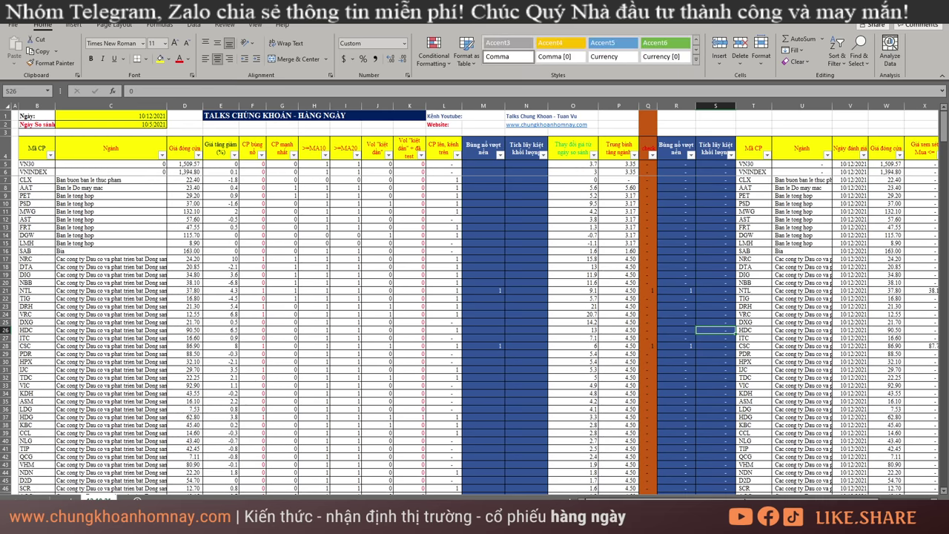
Step: Switch to the Excel stock sheet, filter the second Bùng nổ vượt nền column to value 1 and highlight the remaining stock codes
scroll(557, 154, right, 3)
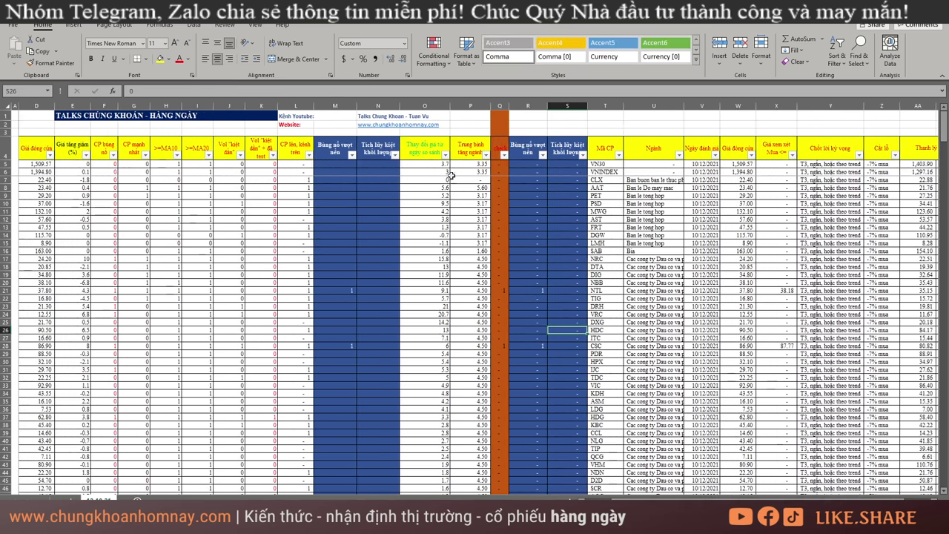
click(474, 219)
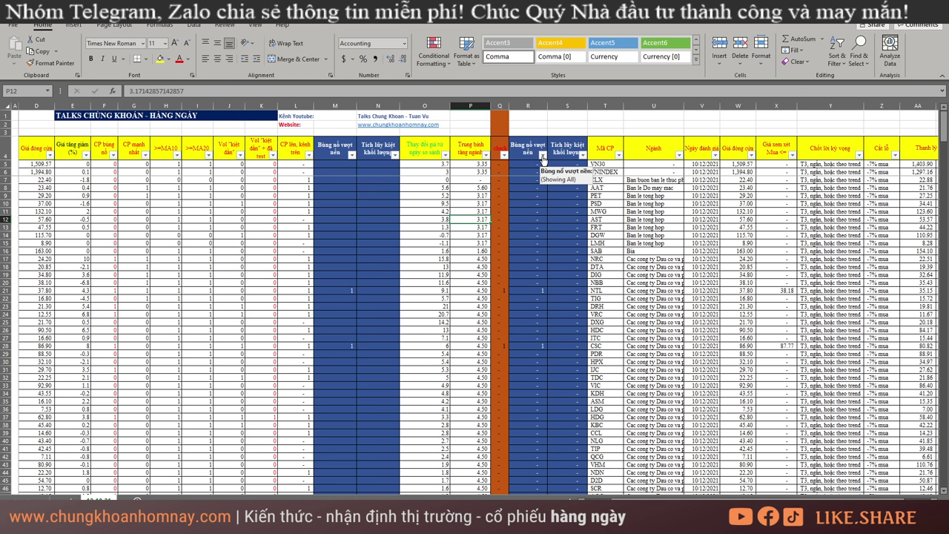
click(543, 156)
click(457, 273)
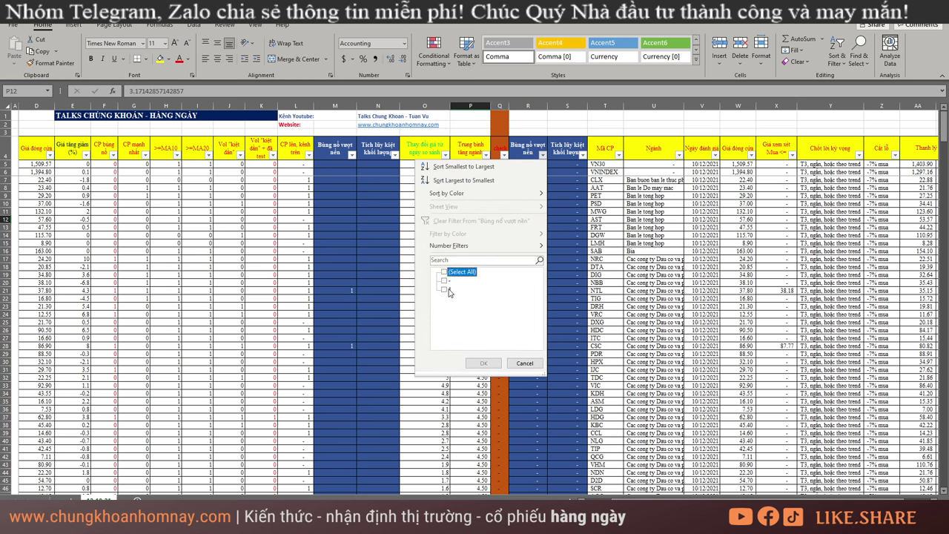
click(449, 291)
click(484, 363)
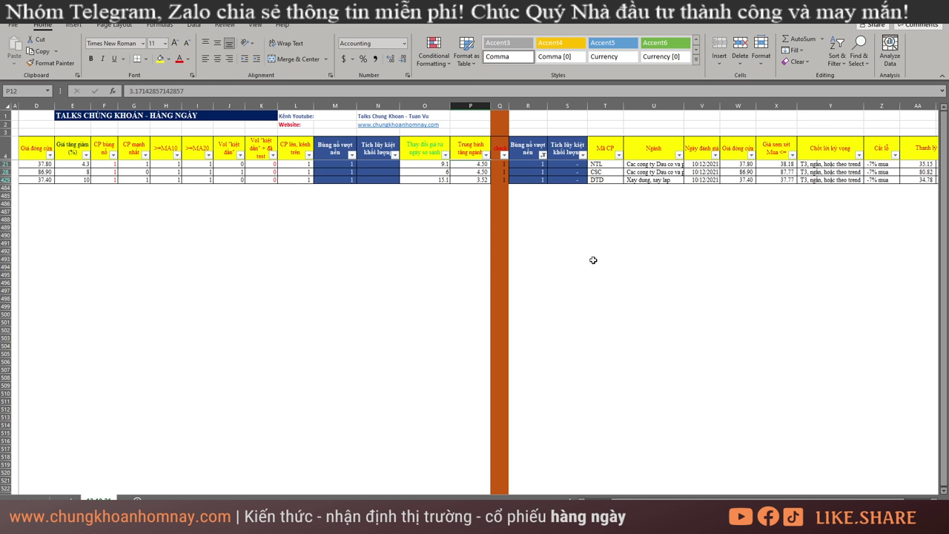
drag(606, 164, 609, 178)
click(604, 251)
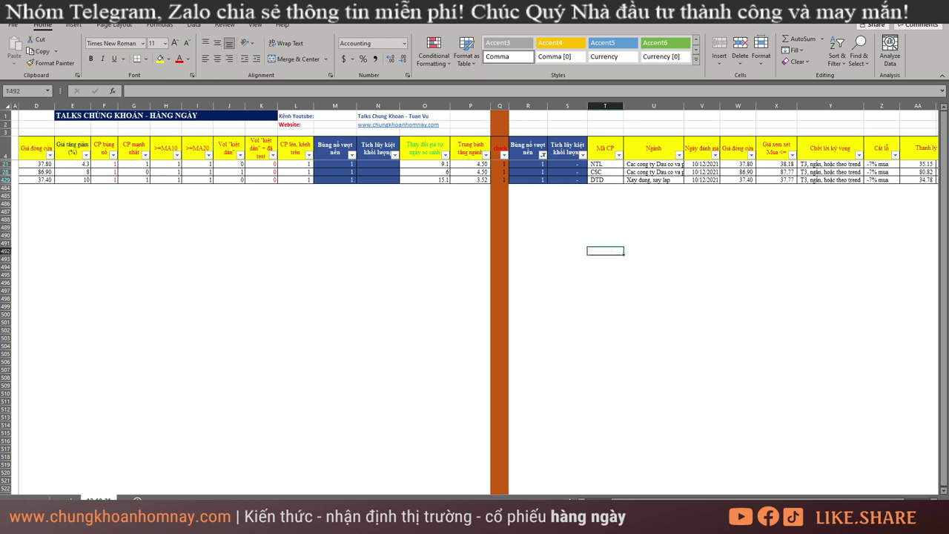
Step: Switch to AmiBroker and display the daily chart of NTL
key(alt+Tab)
click(216, 31)
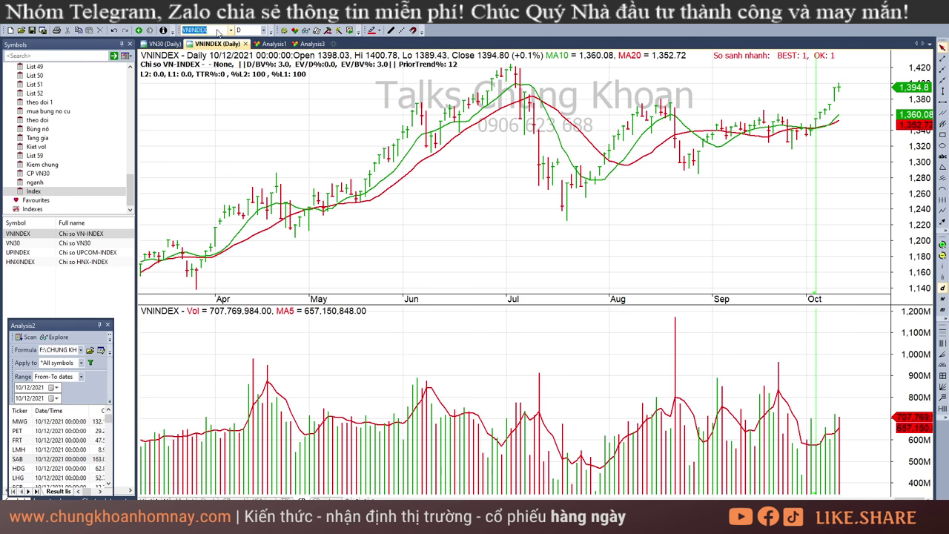
text(ntl)
key(Return)
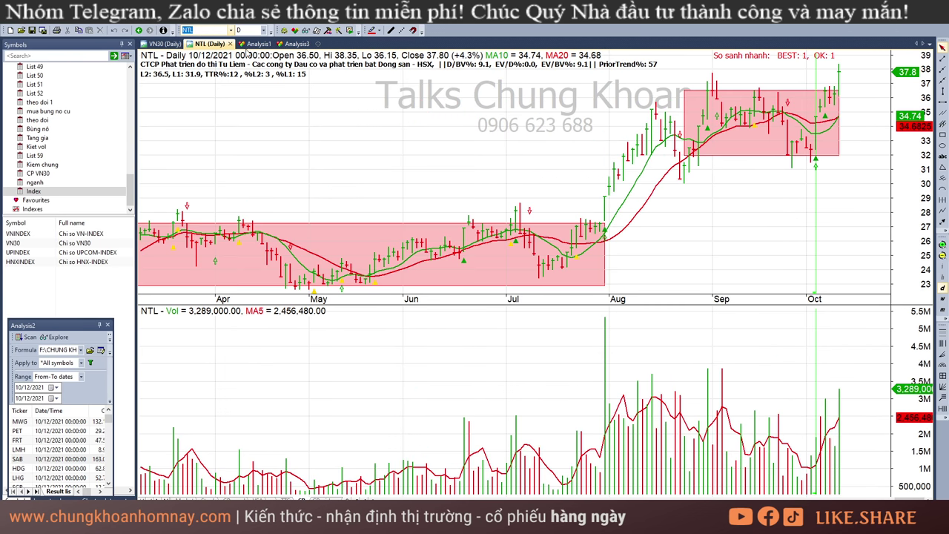
Step: Inspect NTL's recent price and volume bars, including 10/7, 10/8 and 10/12/2021, against its September base
click(826, 408)
click(799, 406)
click(827, 410)
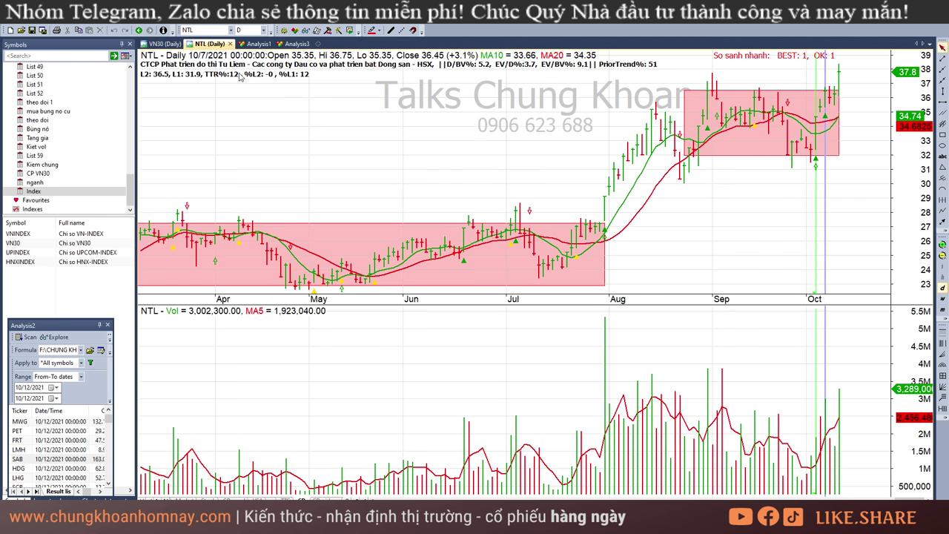
click(763, 157)
click(838, 75)
click(830, 78)
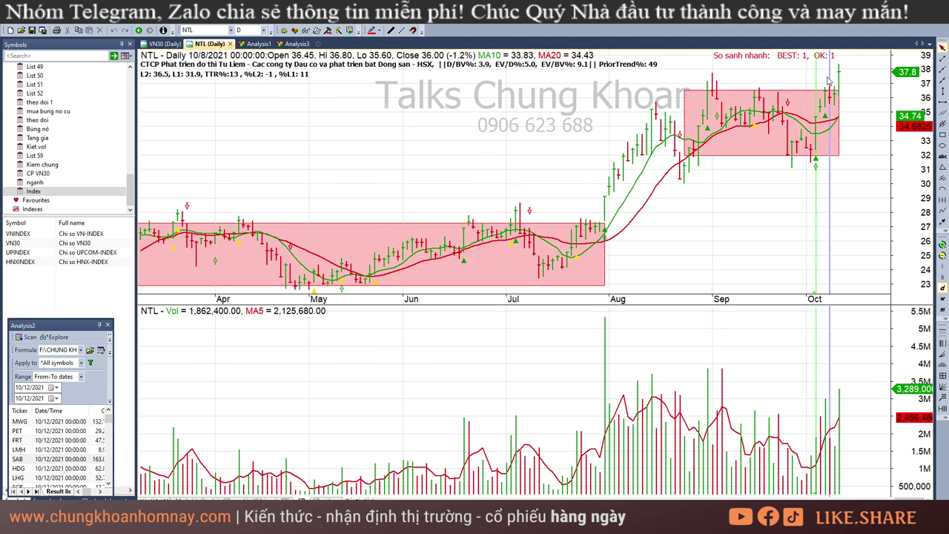
click(826, 78)
click(840, 81)
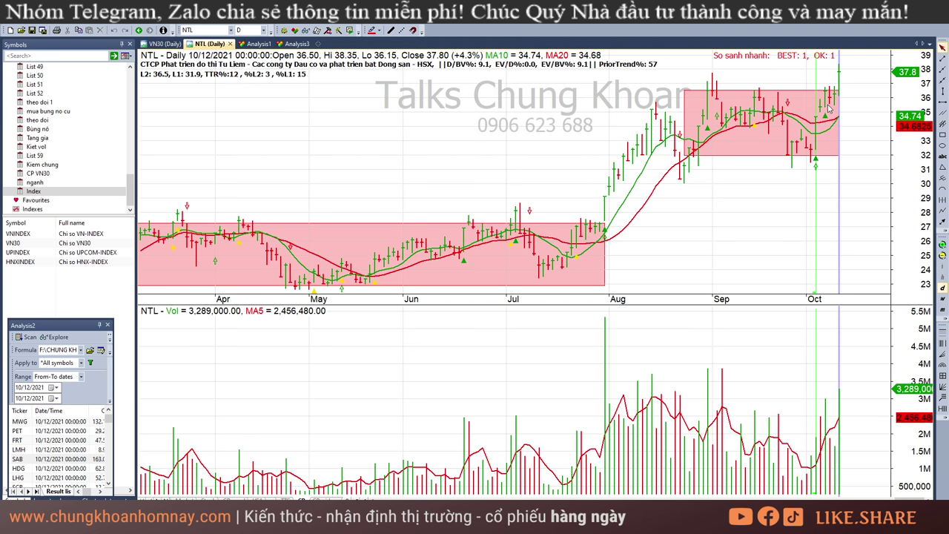
click(827, 179)
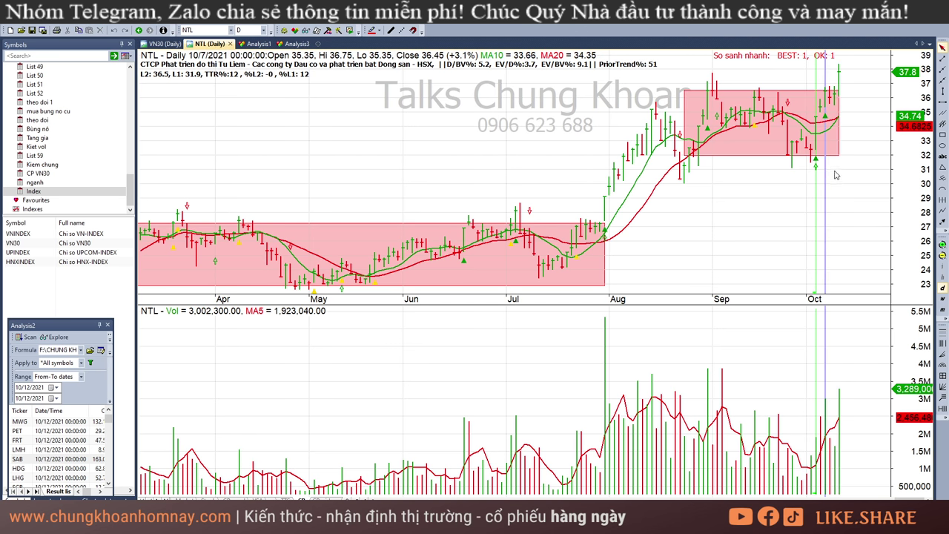
click(839, 176)
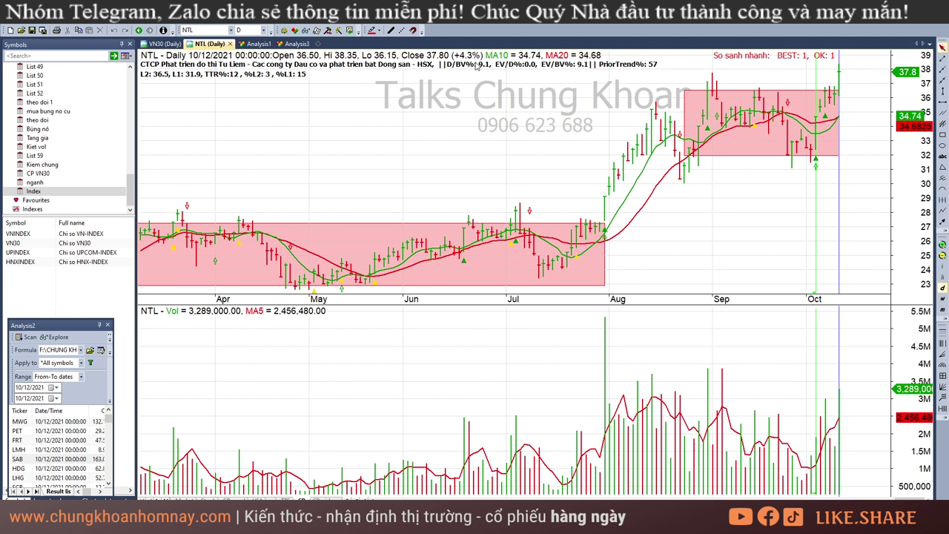
click(875, 211)
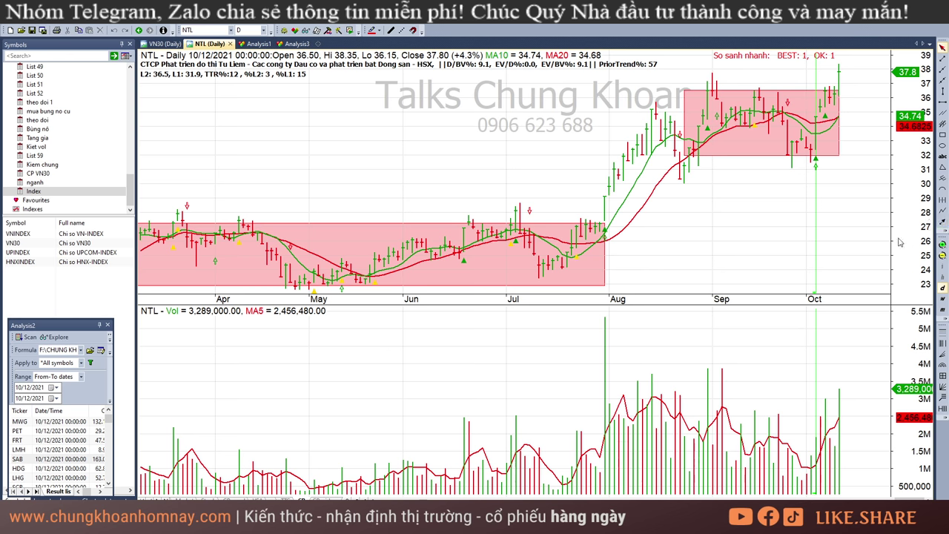
Step: Examine a longer NTL history, checking the bars of 7/30, 9/7, 9/29 and 10/8/2021
click(942, 255)
click(942, 255)
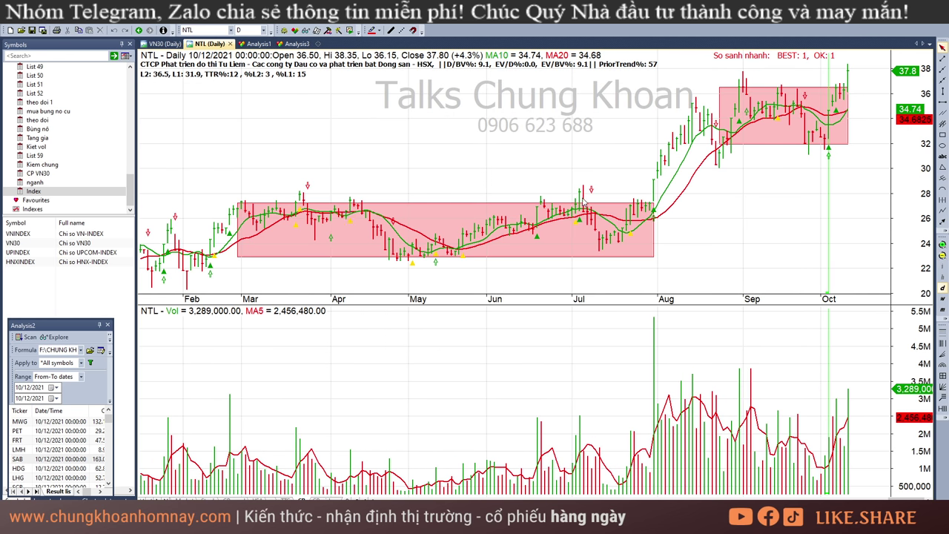
mouse_move(584, 194)
drag(610, 490, 655, 487)
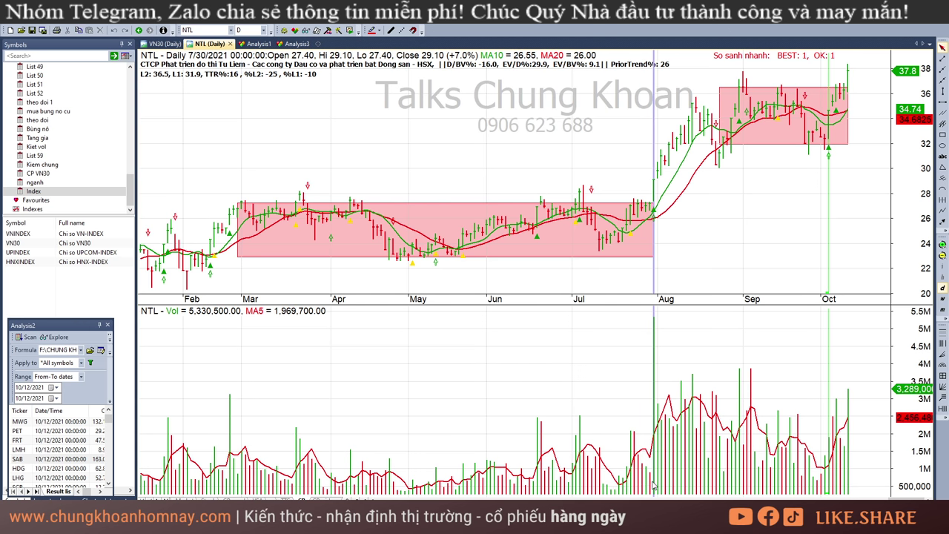
click(752, 158)
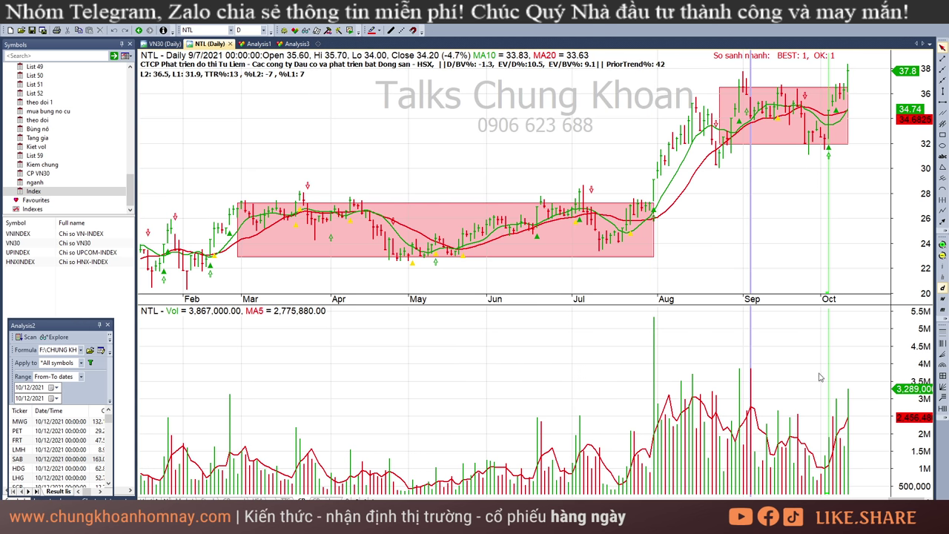
click(816, 475)
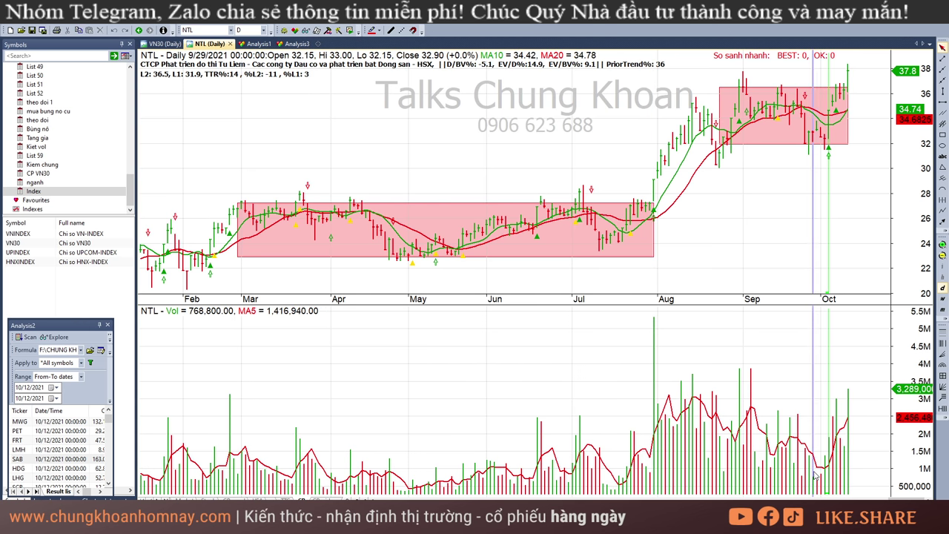
click(837, 200)
click(841, 195)
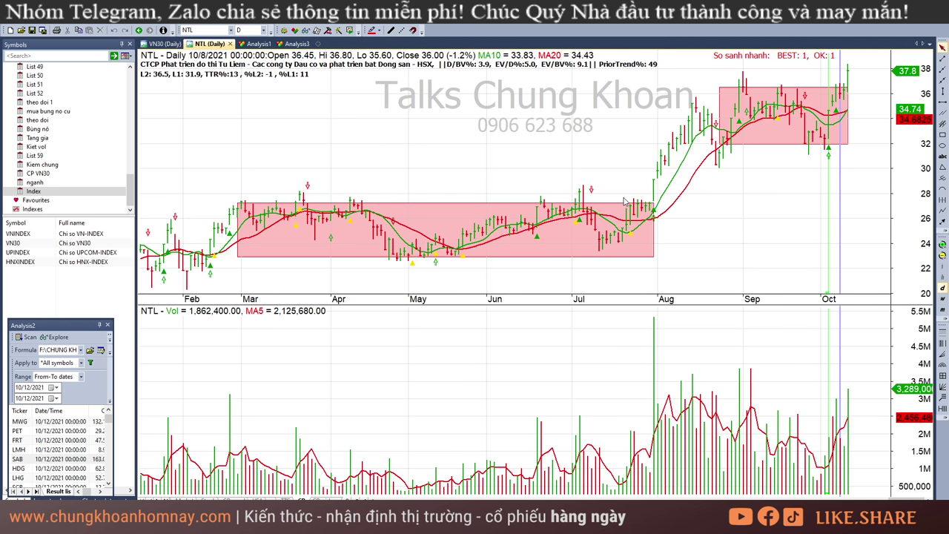
Step: Delete the pink rectangle spanning late February to July 2021 from the NTL price chart and select the 10/12/2021 bar
key(Delete)
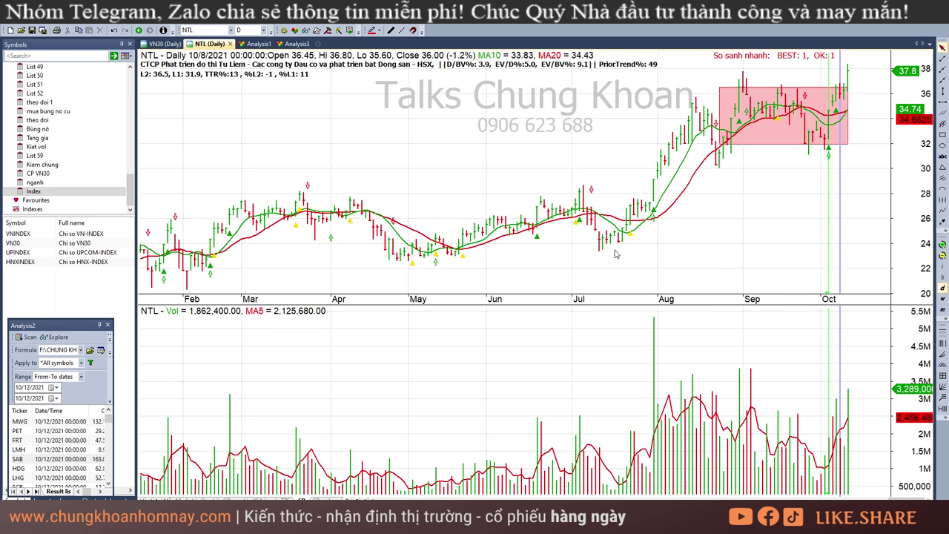
click(899, 135)
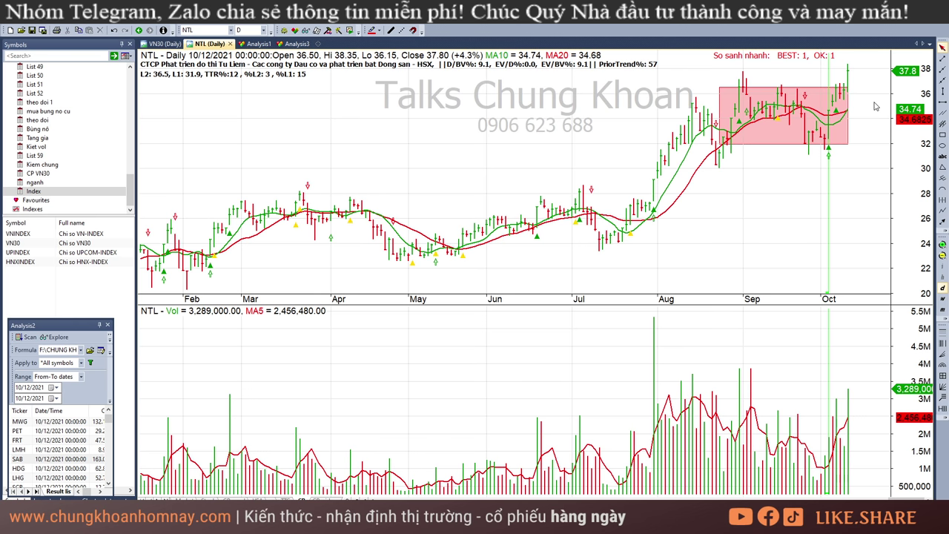
click(850, 89)
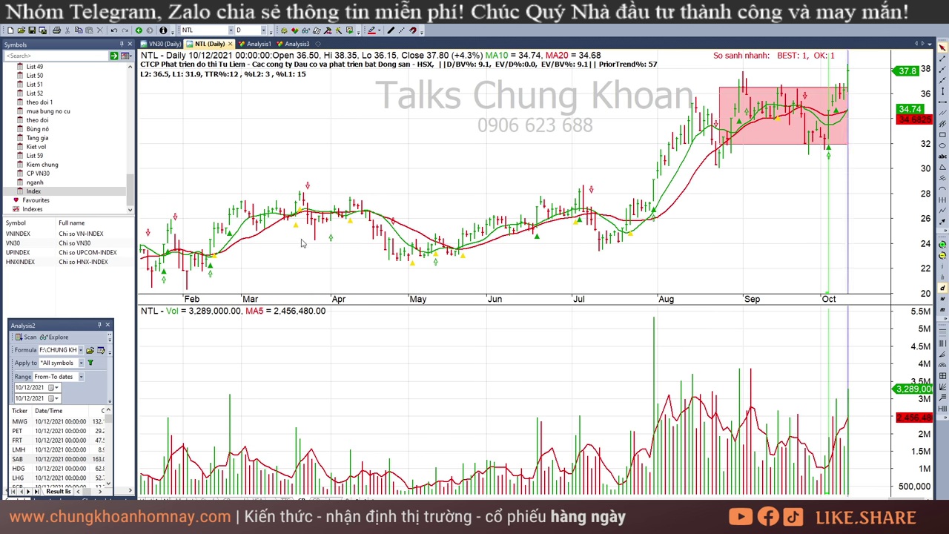
Step: Display the daily chart of CSC
text(q)
text(sc)
key(Return)
Step: Inspect CSC's base from August 2021 and its bars from late September through 10/12/2021
click(699, 243)
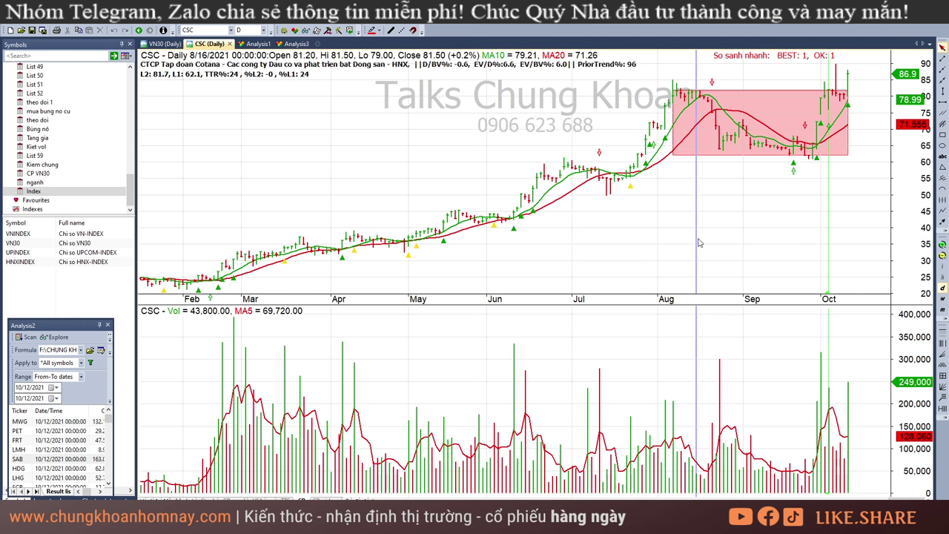
drag(672, 221, 767, 207)
click(850, 167)
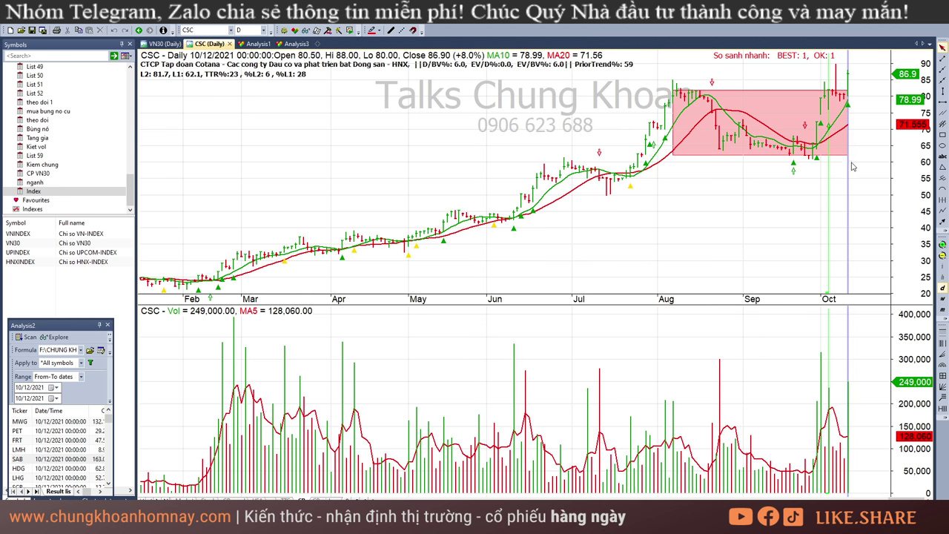
click(801, 197)
click(808, 211)
click(819, 216)
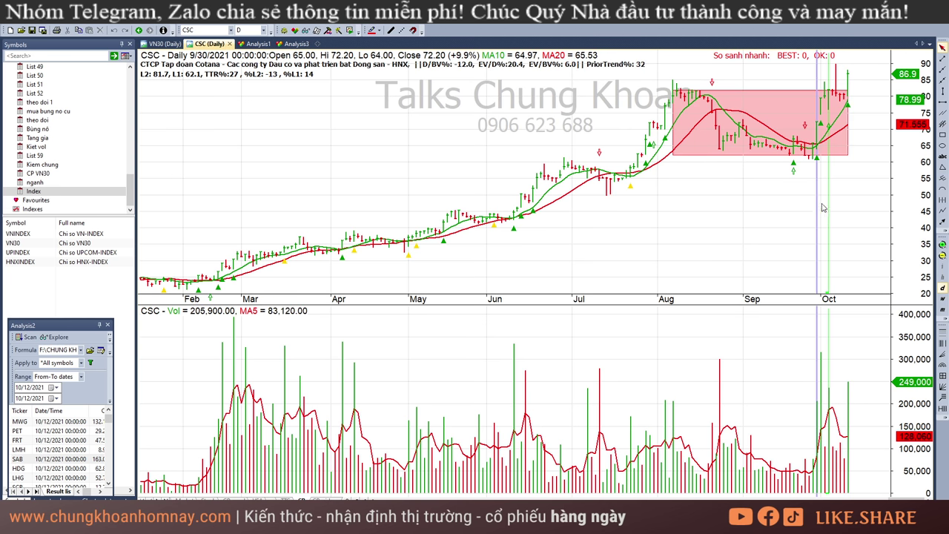
click(825, 202)
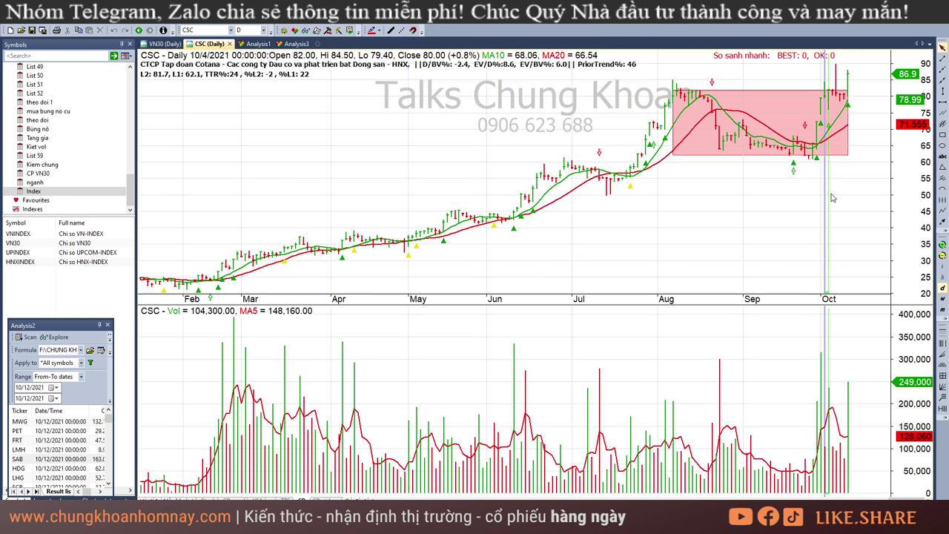
click(835, 198)
click(846, 471)
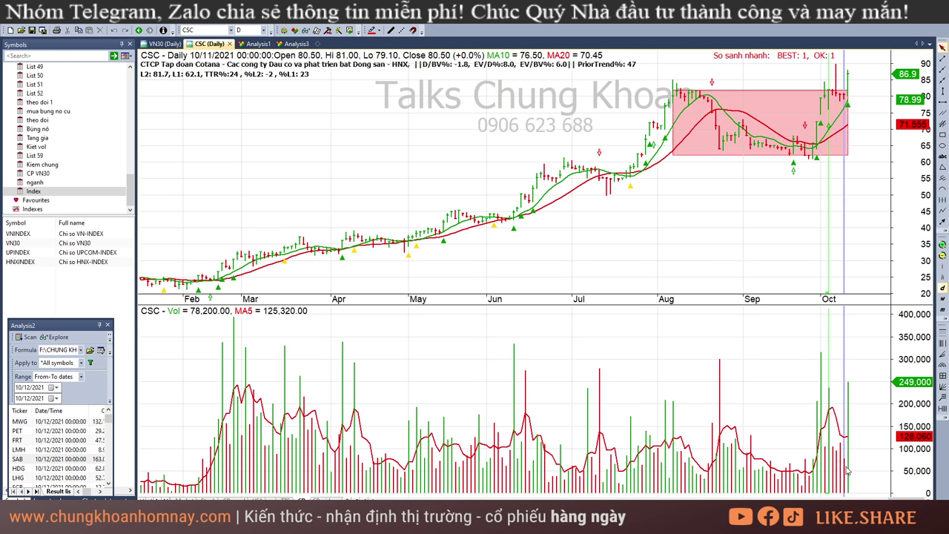
Step: Check CSC's bars of 10/11 and 10/12/2021 and display the daily chart of DTD
click(842, 471)
click(850, 400)
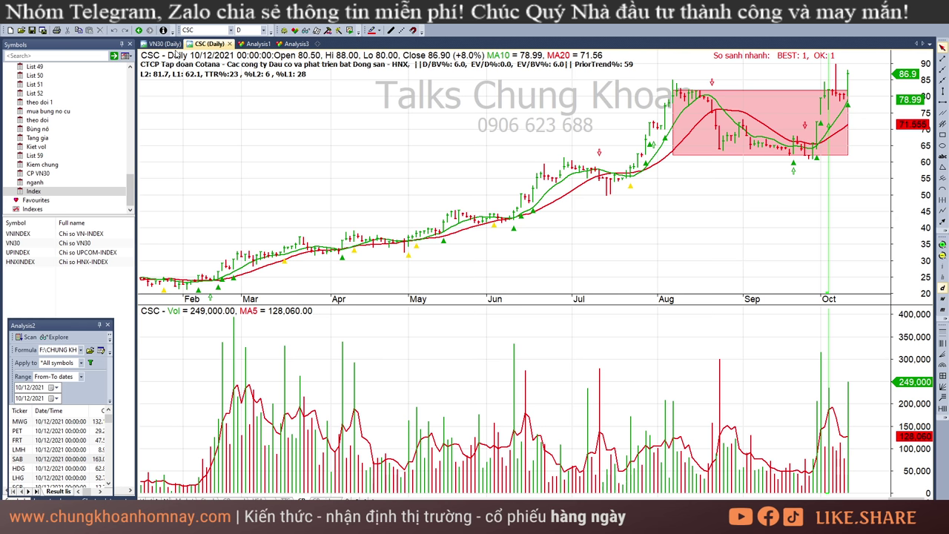
click(205, 30)
text(DTD)
key(Return)
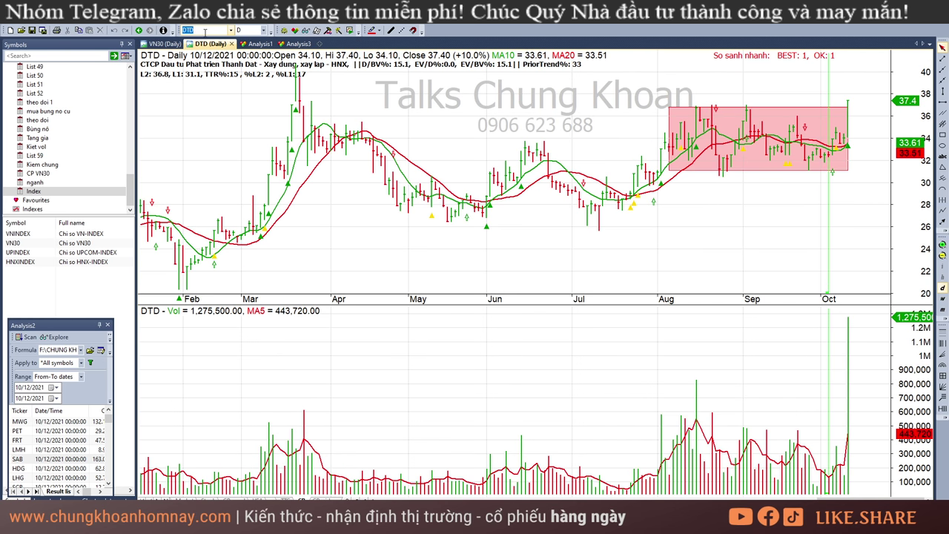
Step: Inspect DTD's base from August 2021 and its price and volume bars through 9/30/2021
click(693, 179)
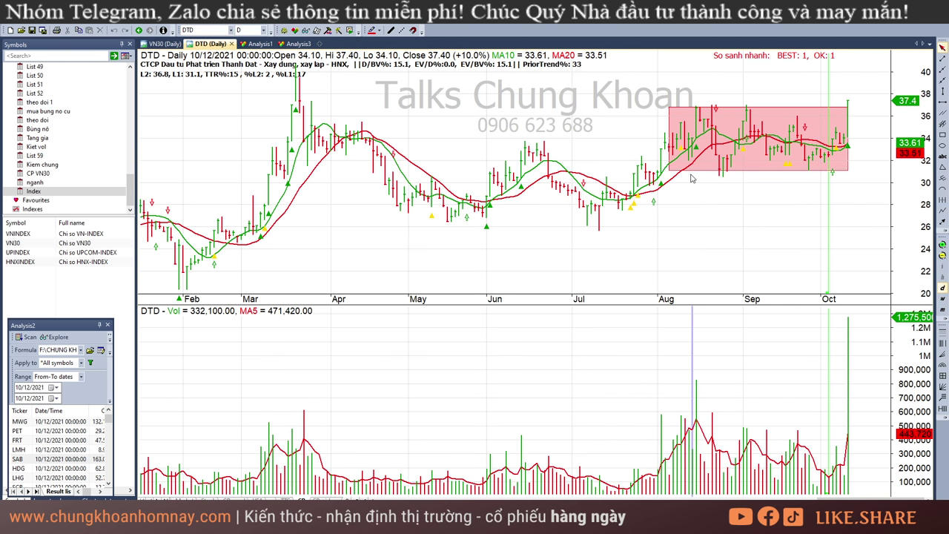
click(733, 228)
click(818, 490)
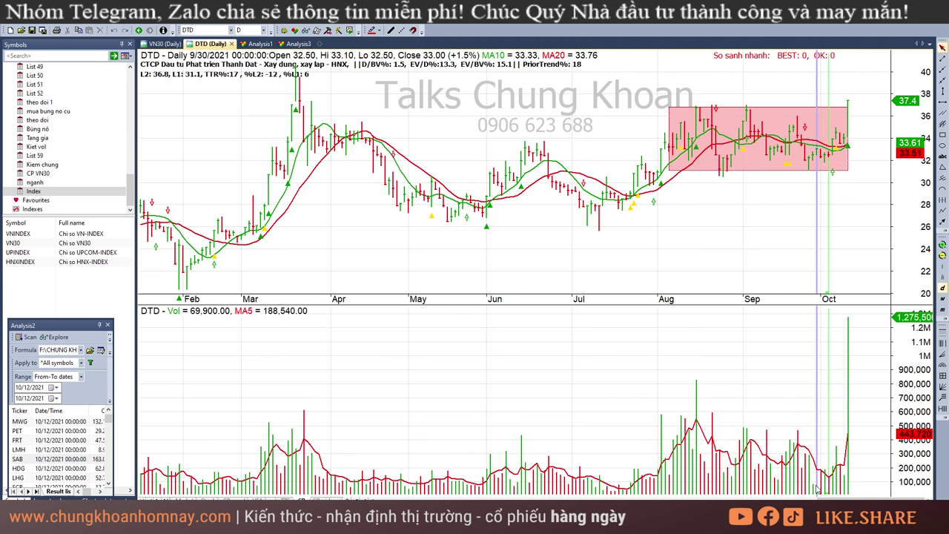
click(817, 489)
Step: Draw a small triangle below DTD's base near the 9/28/2021 bar and select the 10/12/2021 bar
click(810, 179)
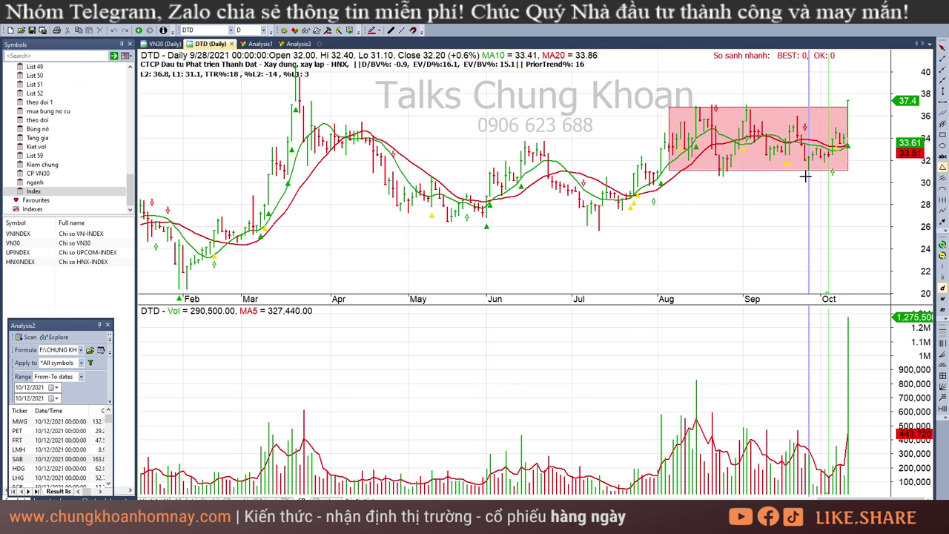
mouse_move(803, 183)
mouse_down()
mouse_move(819, 190)
mouse_move(829, 219)
mouse_up()
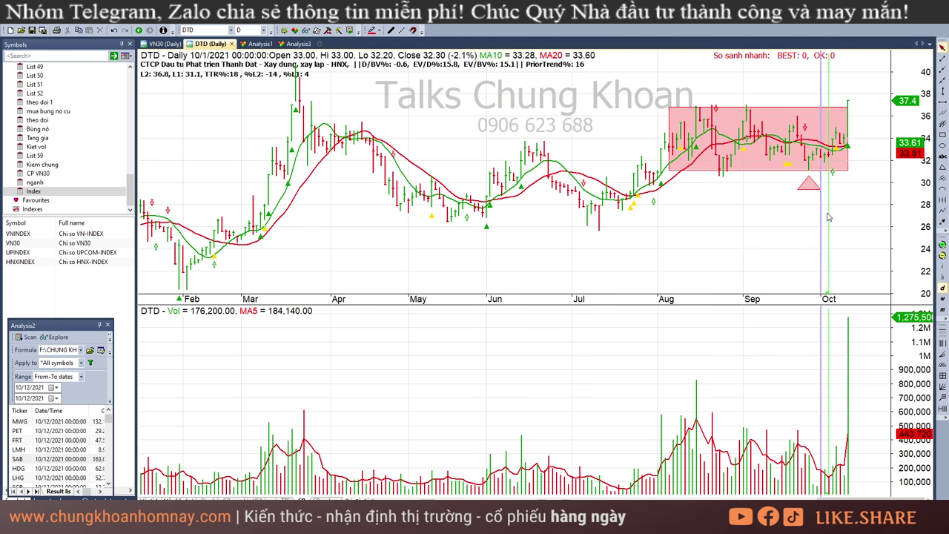
click(845, 484)
click(852, 202)
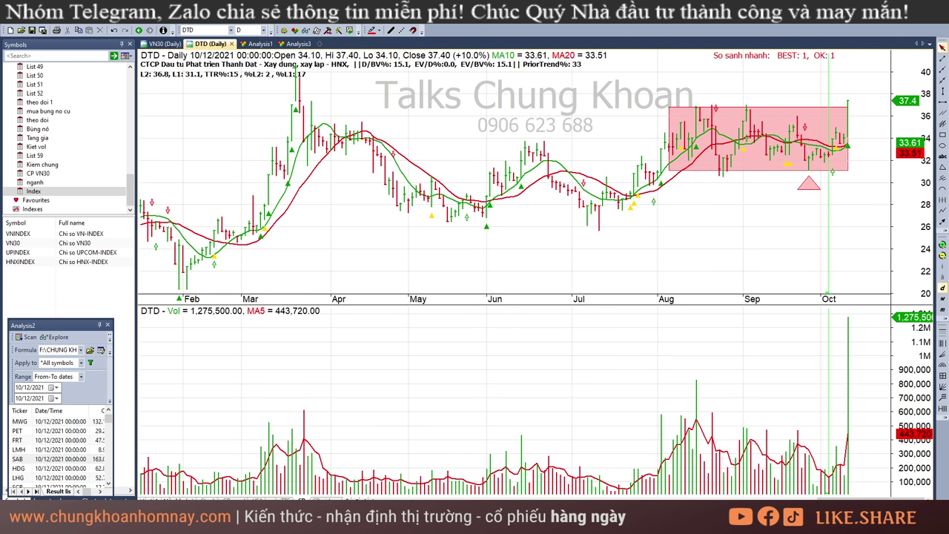
Step: Switch to the Excel stock table and clear its active filter so every stock is listed
key(alt+Tab)
click(583, 243)
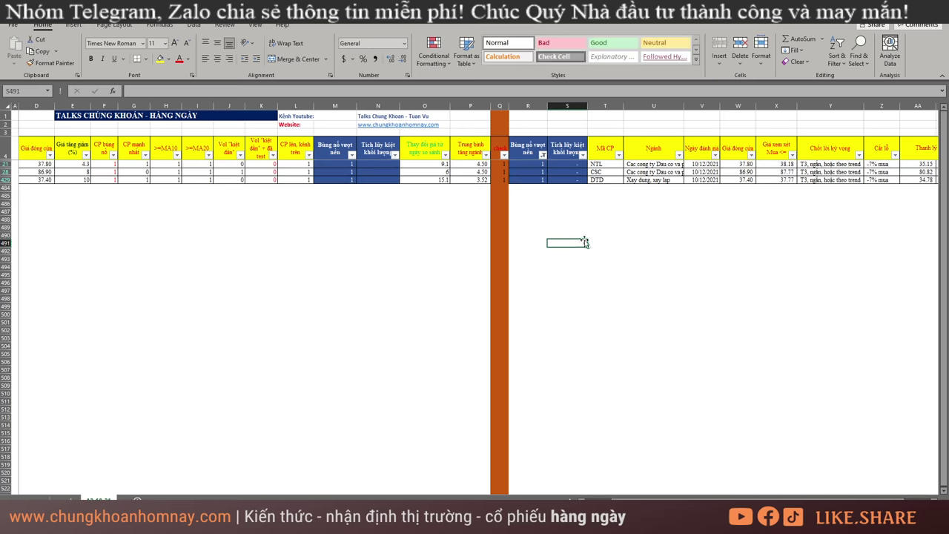
key(alt+a)
key(c)
click(596, 251)
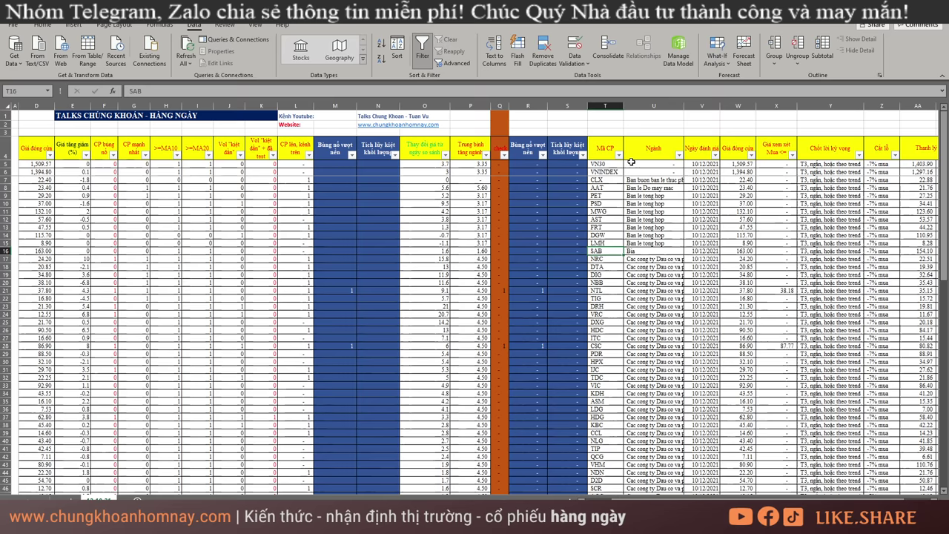
Step: Filter the "Tích lũy kiệt khối lượng" column S to show only the value 1
click(582, 154)
click(486, 272)
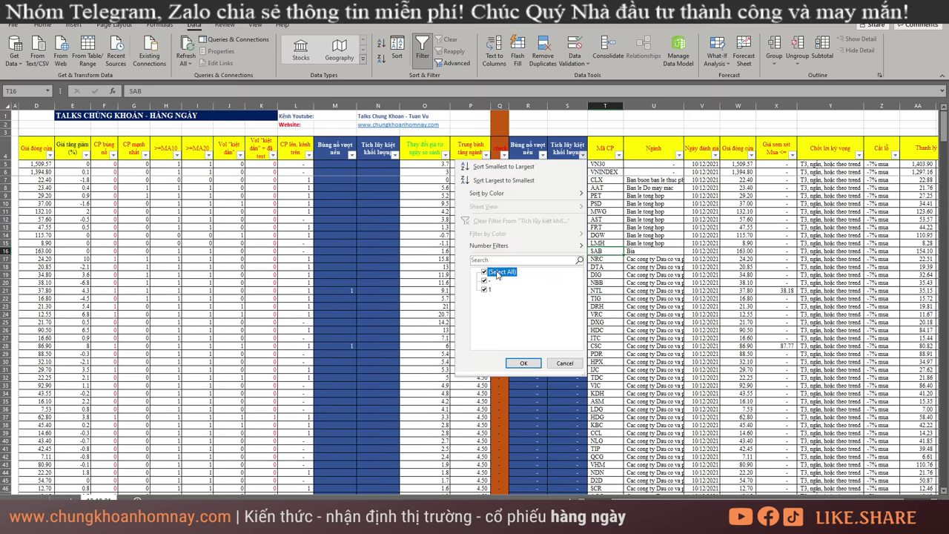
click(486, 289)
click(523, 363)
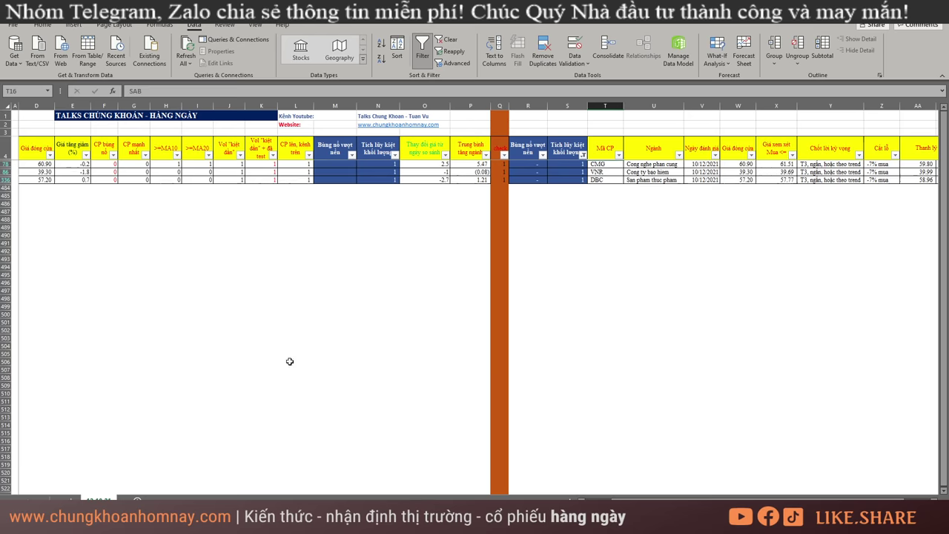
Step: Switch to AmiBroker and display the daily chart of CMG
click(121, 478)
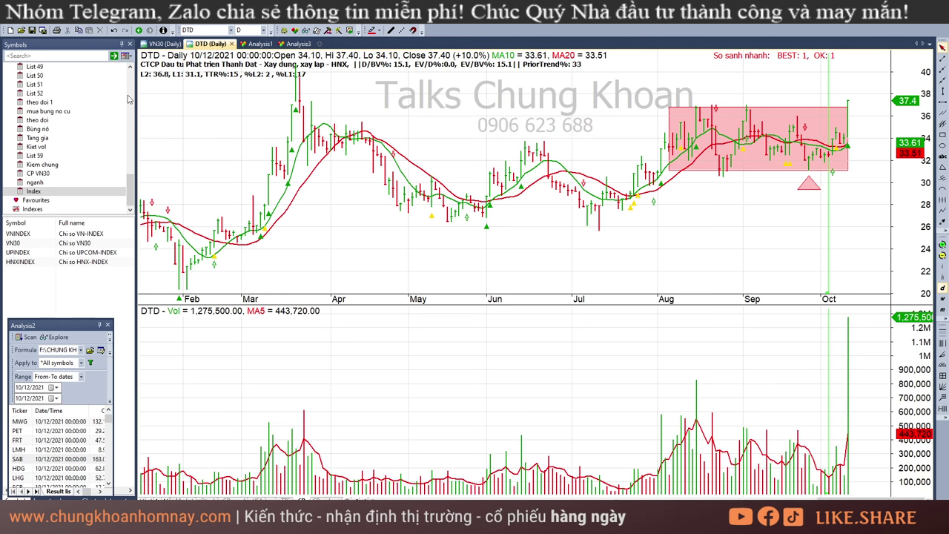
text(mcg)
key(Return)
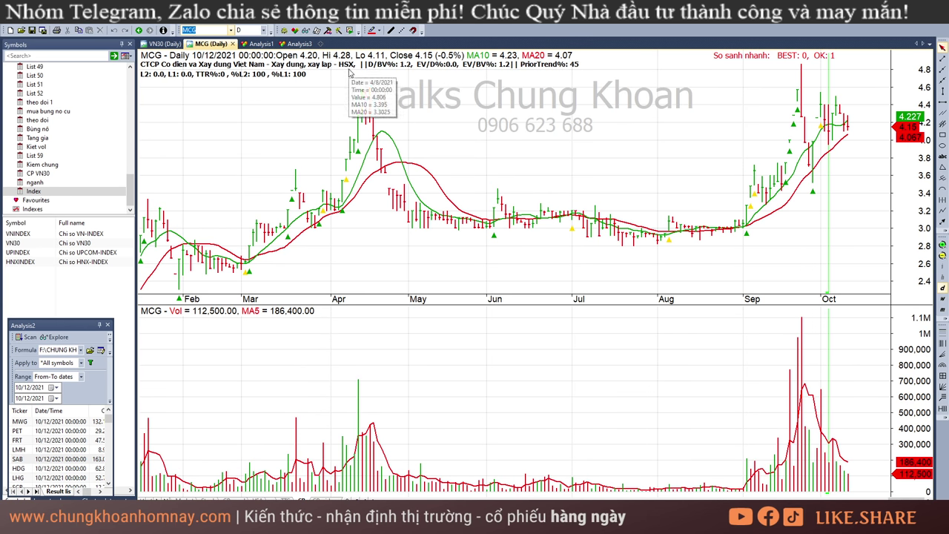
text(cmg)
key(Return)
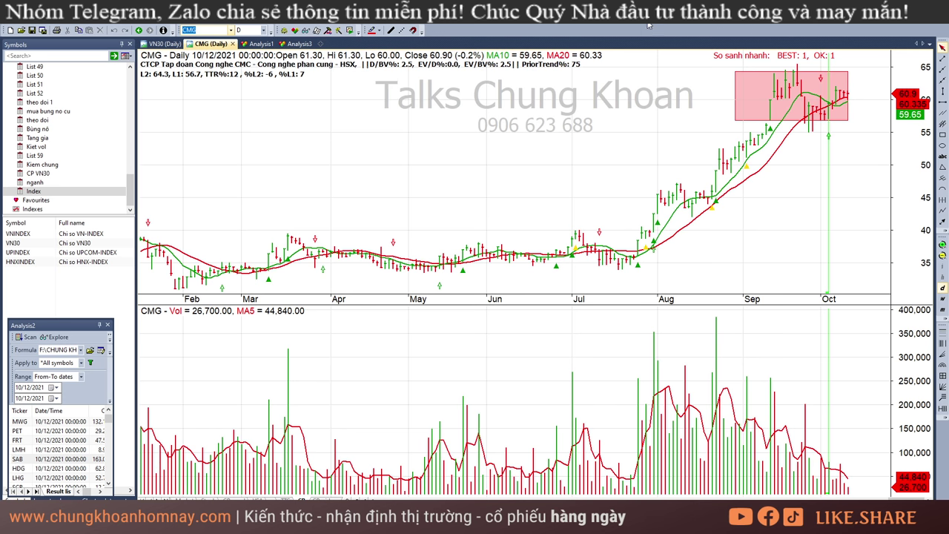
Step: Inspect CMG's bars from 9/22 through 10/12/2021 and recheck the filtered stock list in Excel
click(794, 146)
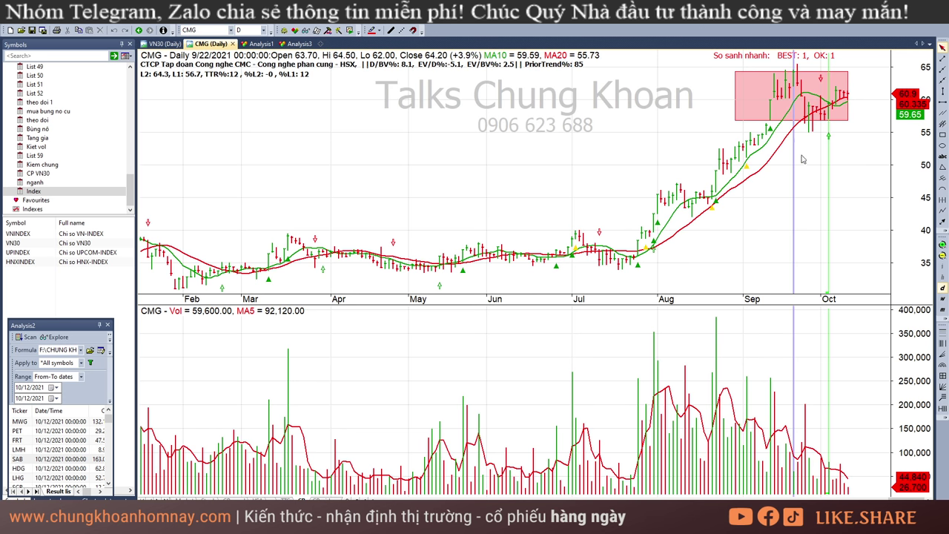
drag(812, 141, 853, 173)
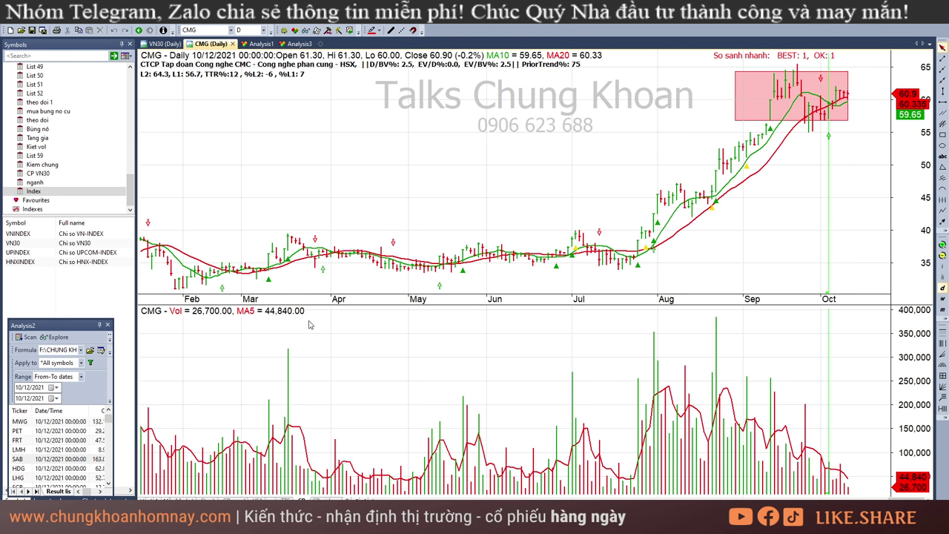
key(alt+Tab)
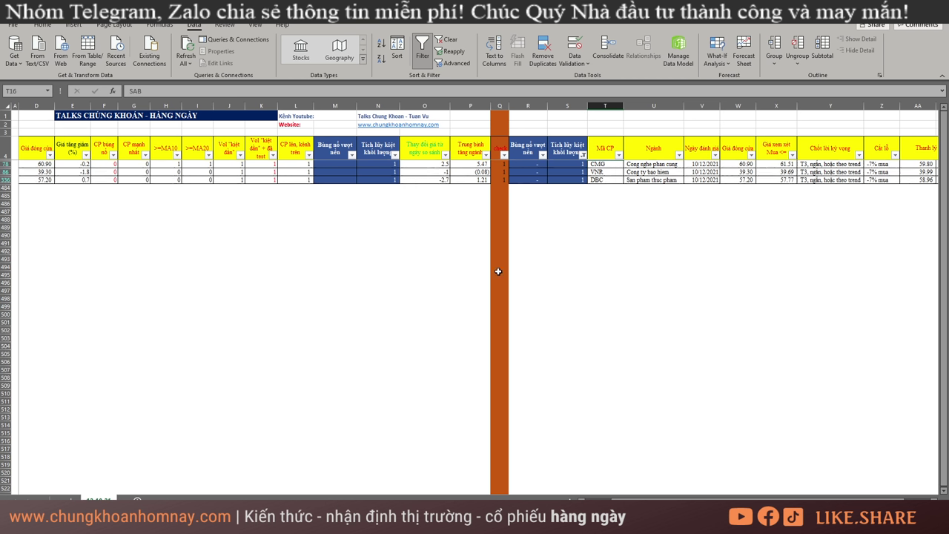
key(alt+Tab)
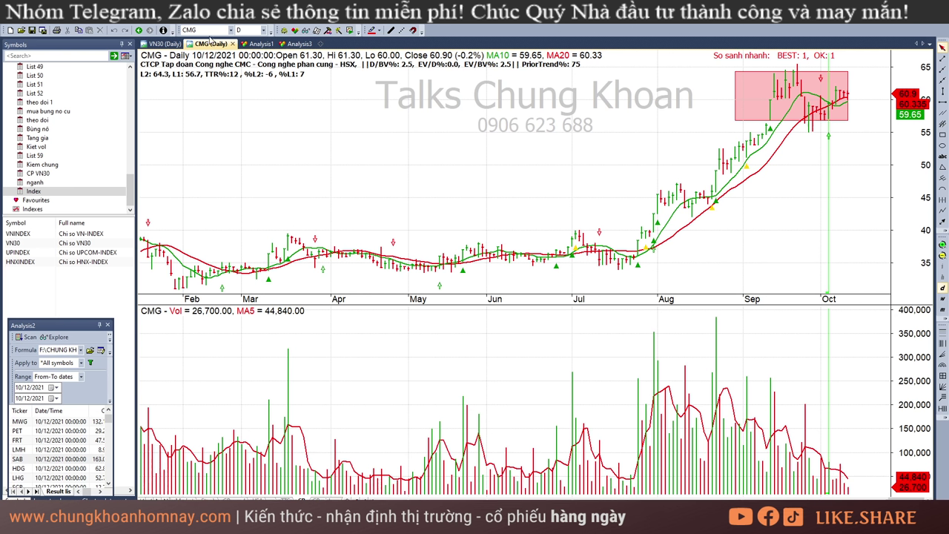
Step: Display the daily chart of VNR in AmiBroker
click(210, 33)
text(VNR)
key(Return)
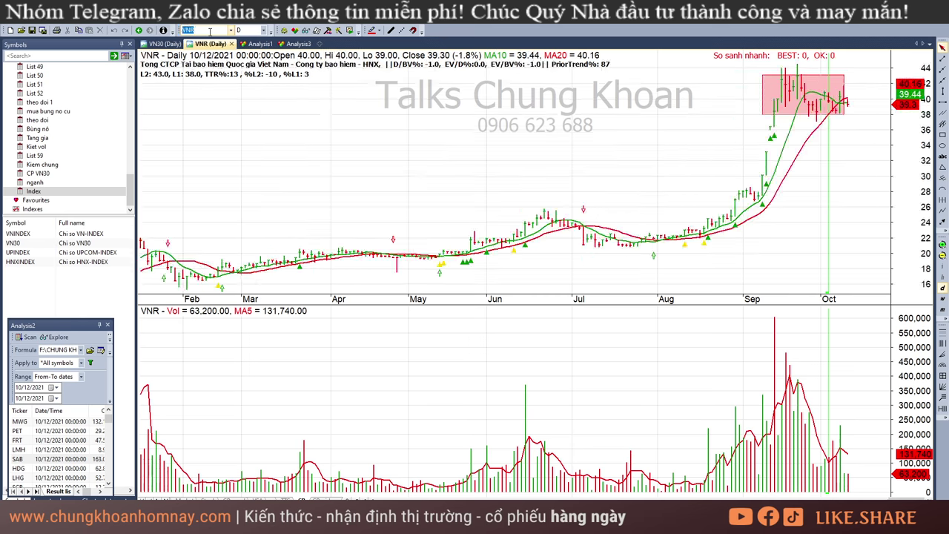
Step: Compare VNR's bars of 9/30, 10/7 and 10/12/2021 along the lower edge of its pink base
click(836, 153)
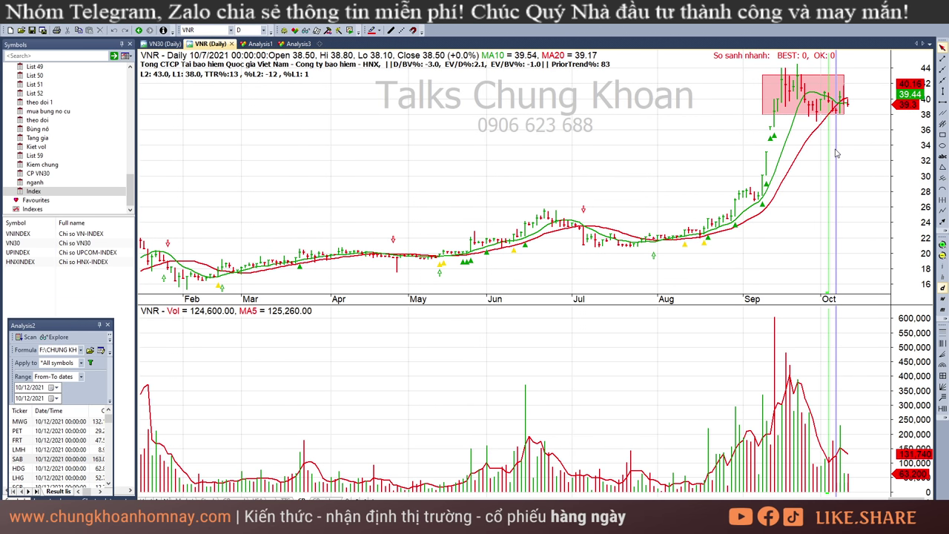
click(817, 136)
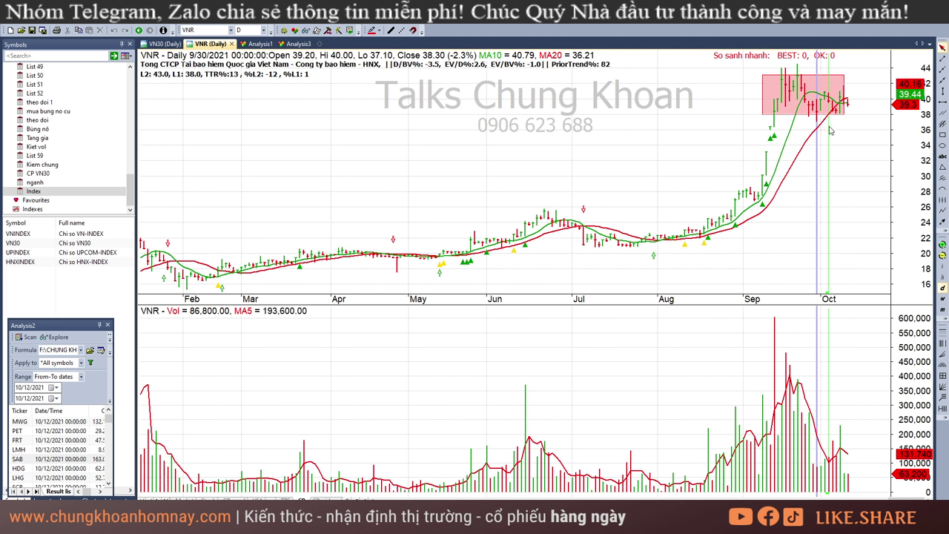
click(836, 129)
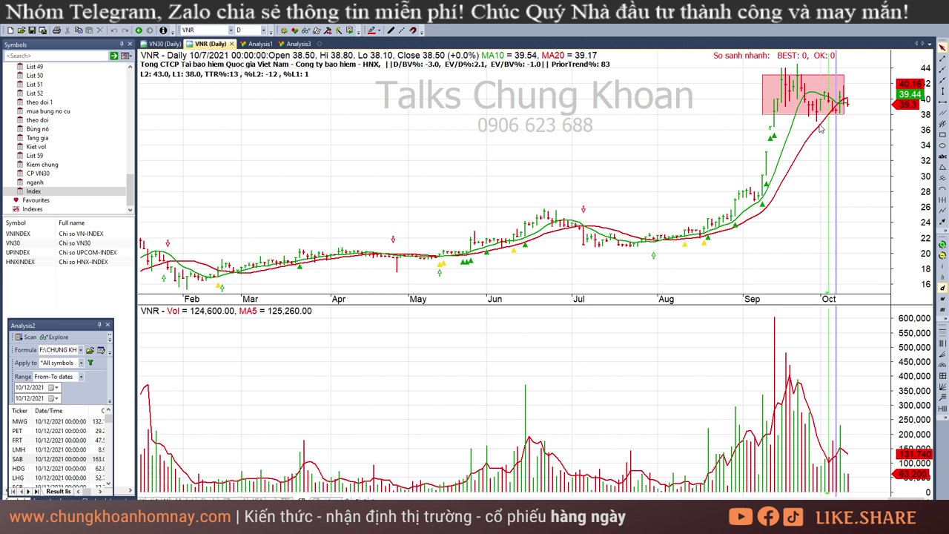
click(819, 125)
click(839, 122)
click(816, 129)
click(848, 126)
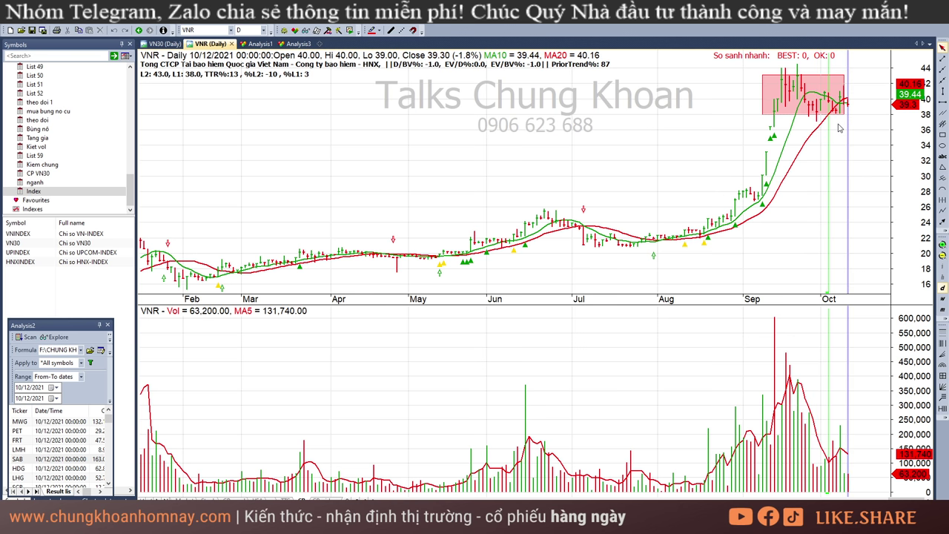
click(838, 128)
click(847, 127)
click(849, 129)
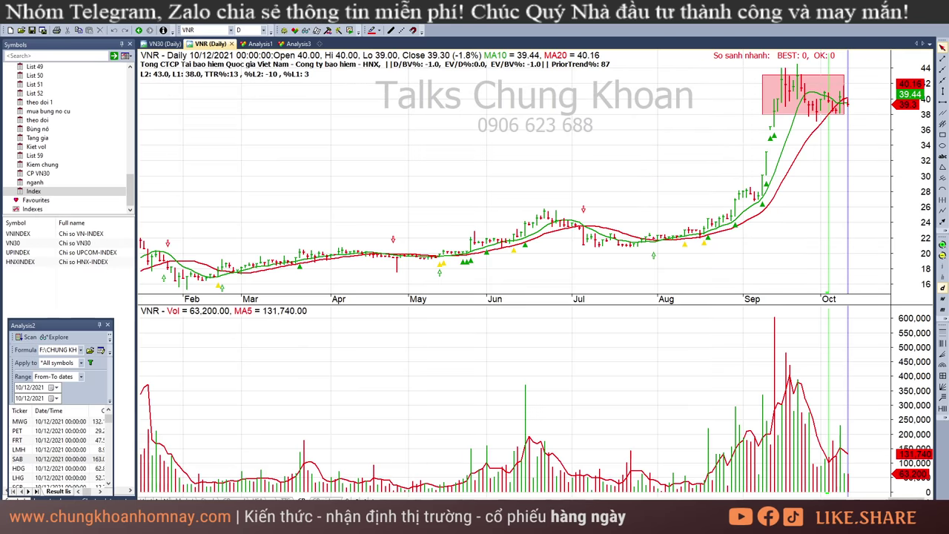
Step: Display the daily chart of DBC
click(211, 32)
text(DBC)
key(Return)
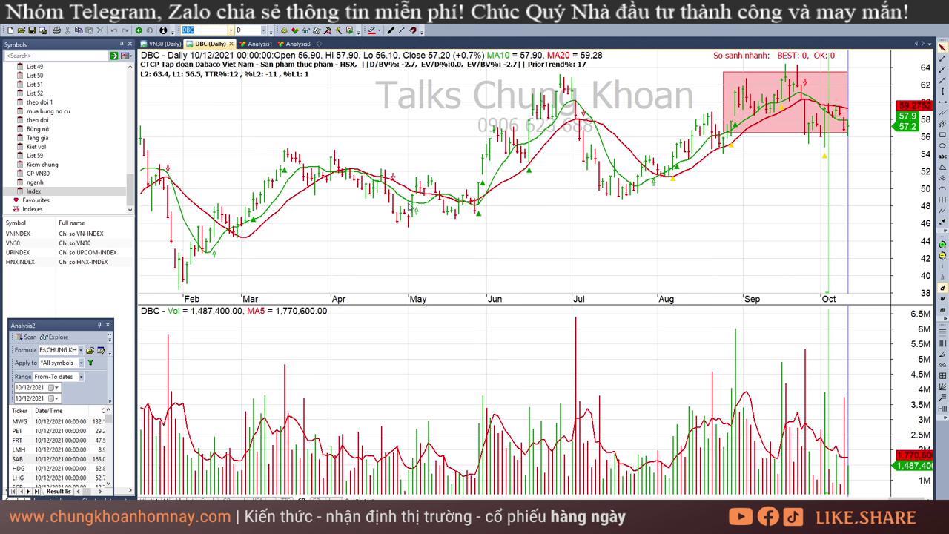
Step: Inspect DBC's base from the 8/30/2021 bar through the 10/12/2021 bar
click(736, 175)
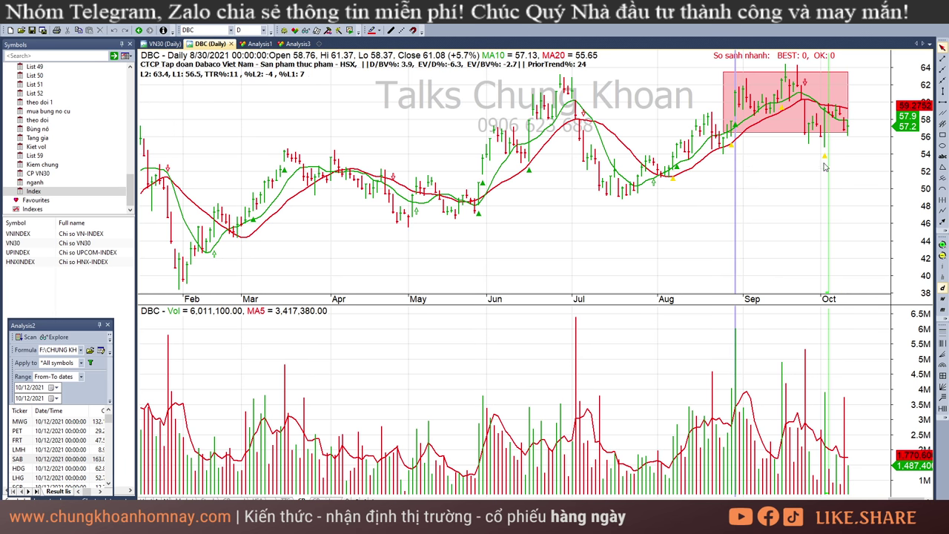
drag(807, 157, 872, 185)
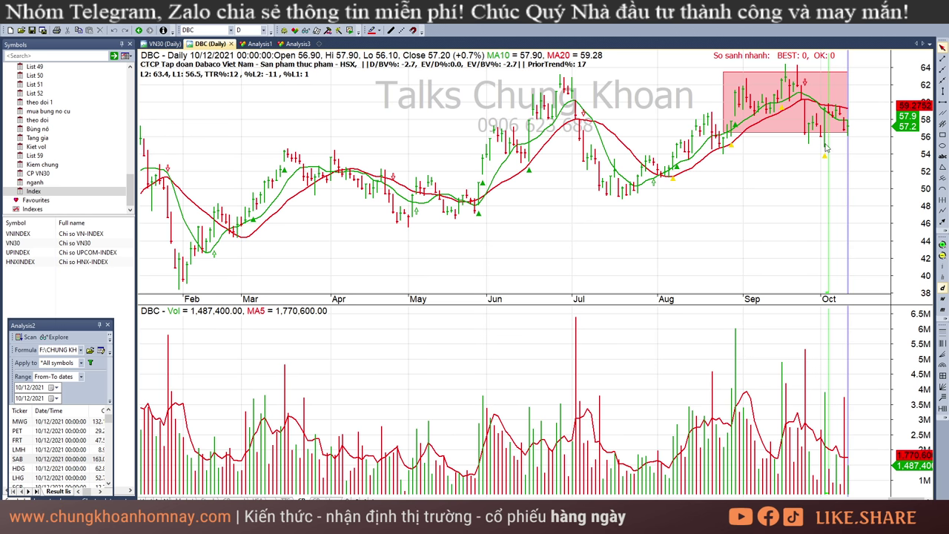
click(885, 134)
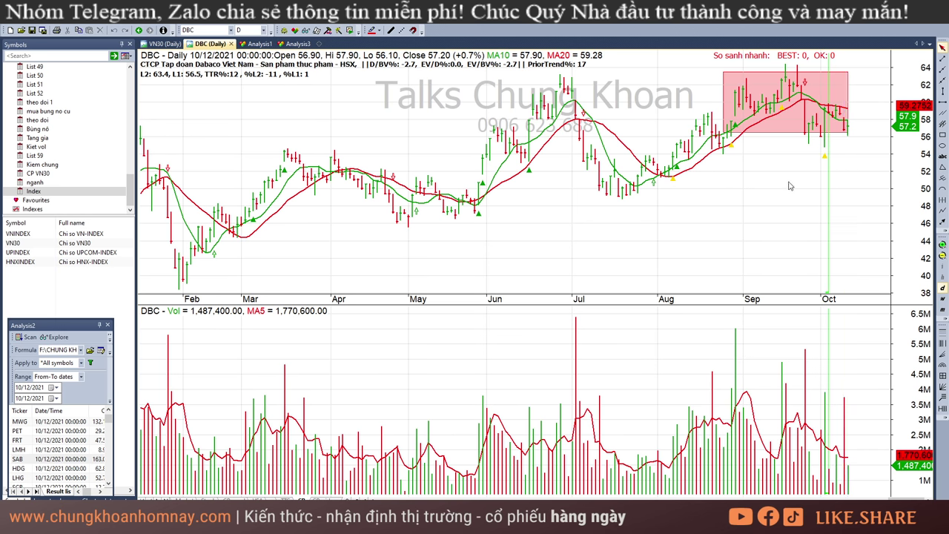
Step: Switch to Excel, clear the "Tích lũy kiệt khối lượng" filter and return to the table's first columns
mouse_move(790, 186)
mouse_move(309, 318)
mouse_move(544, 149)
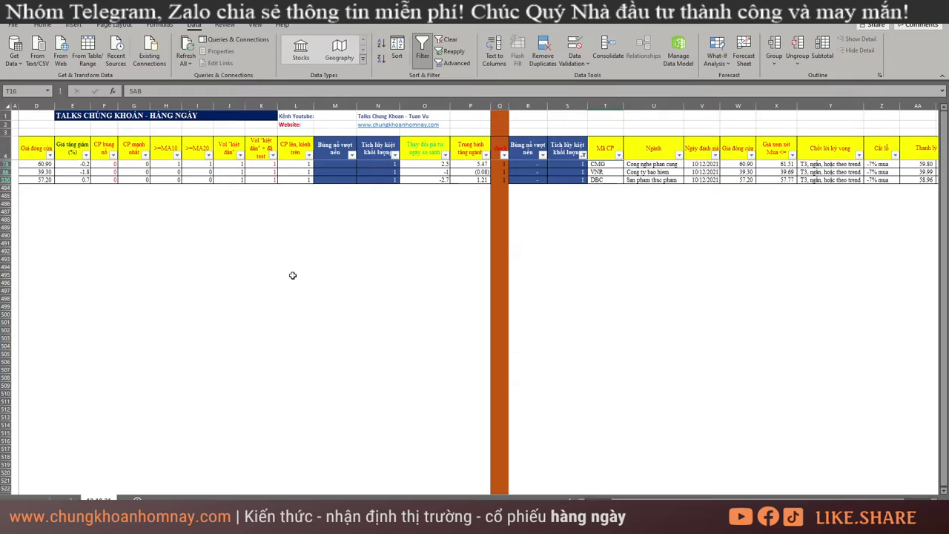
drag(734, 499, 707, 500)
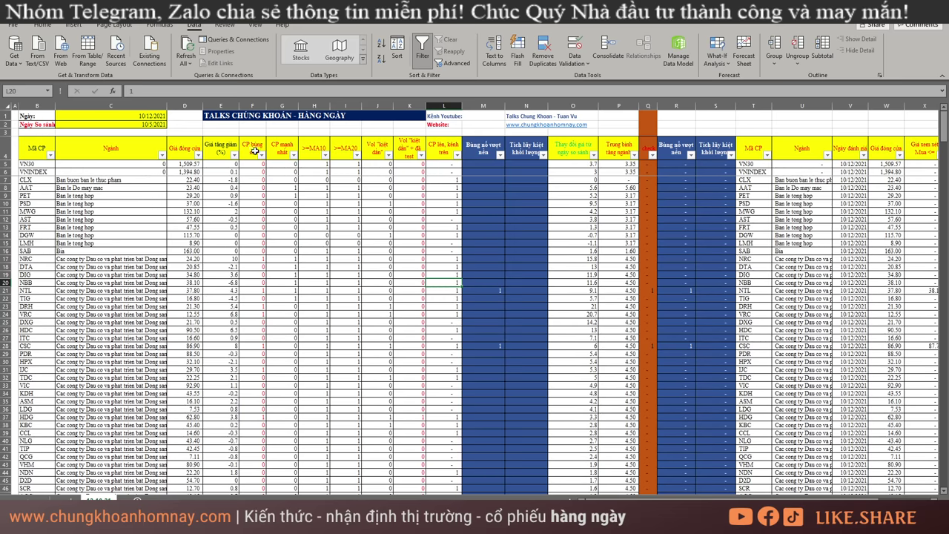
Step: Filter the "CP mạnh nhất" column to show only the value 1
click(325, 155)
click(306, 156)
click(294, 155)
click(196, 271)
click(197, 290)
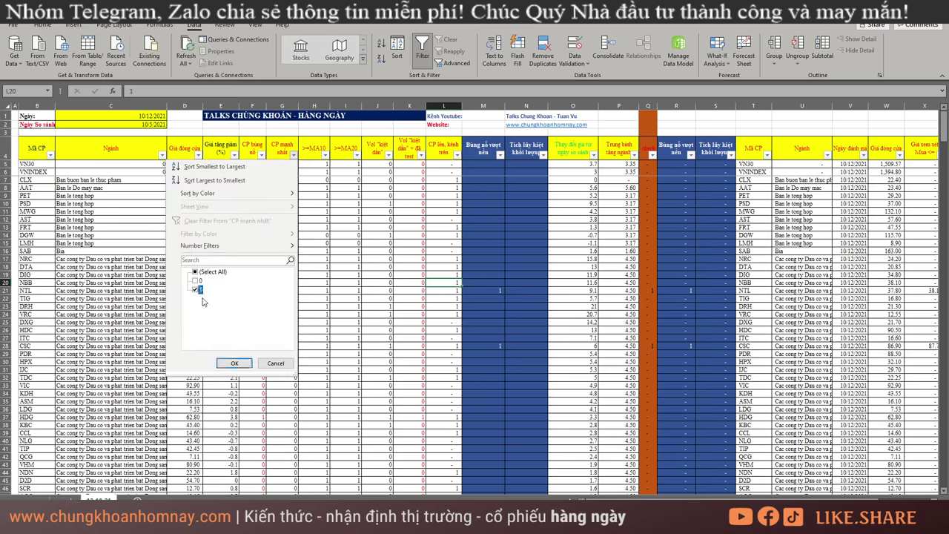
click(235, 362)
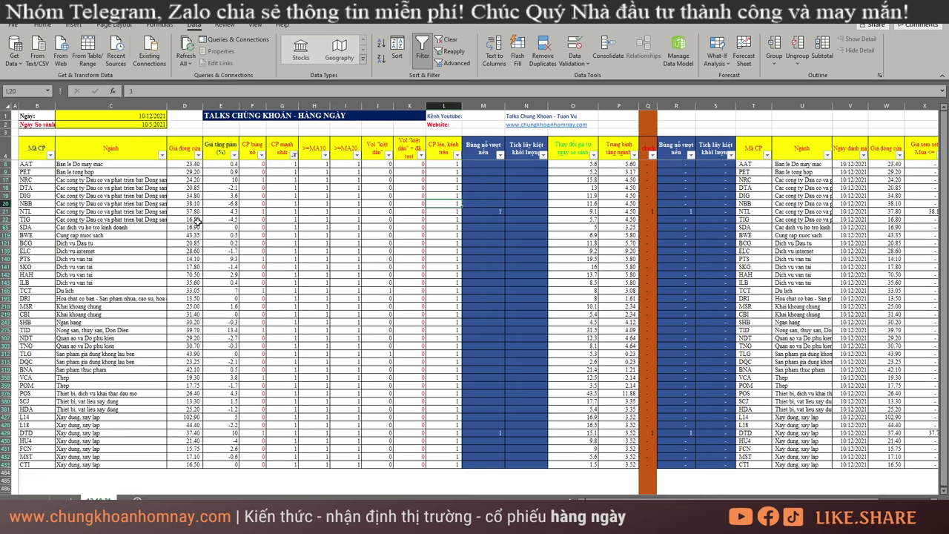
Step: Examine the filtered strongest stocks by sector, from the real estate rows through services down to construction
drag(32, 164, 333, 431)
scroll(341, 423, up, 1)
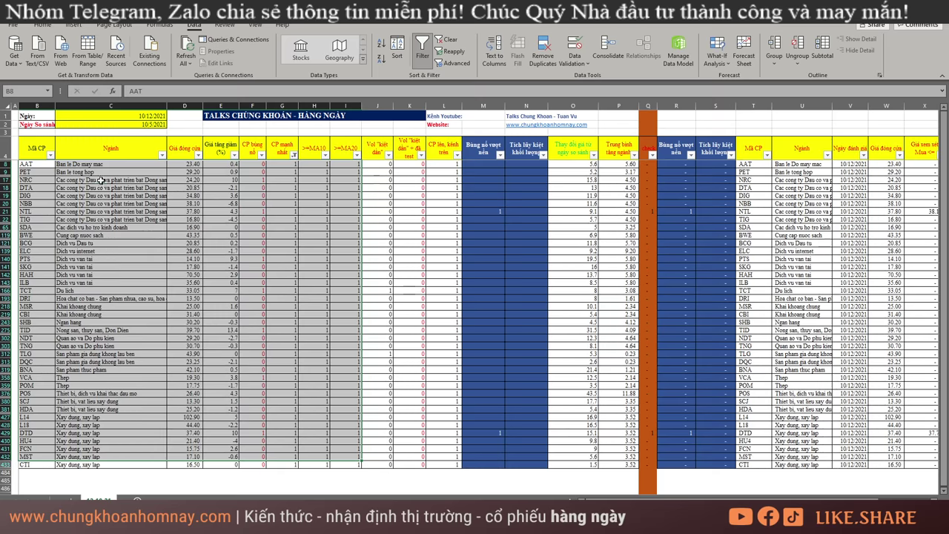
drag(101, 181, 178, 221)
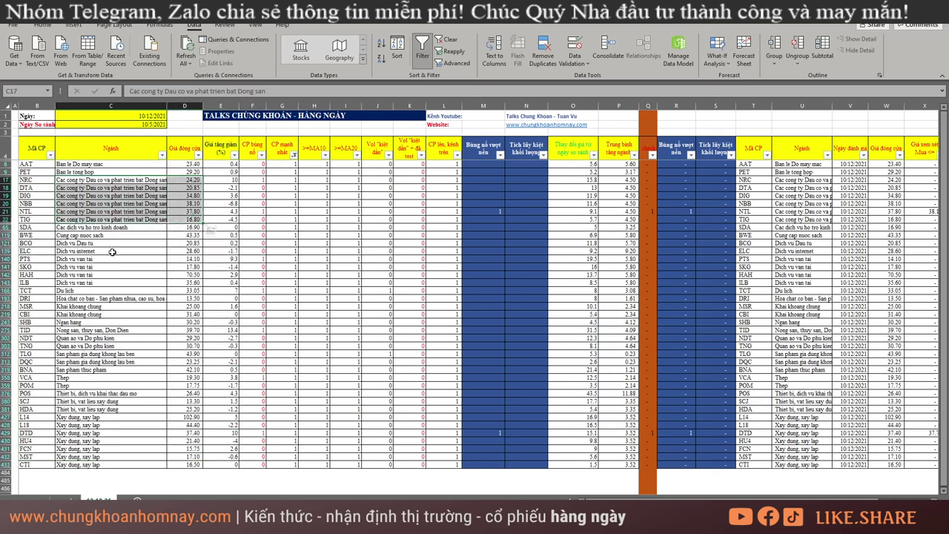
click(112, 252)
drag(114, 264, 108, 422)
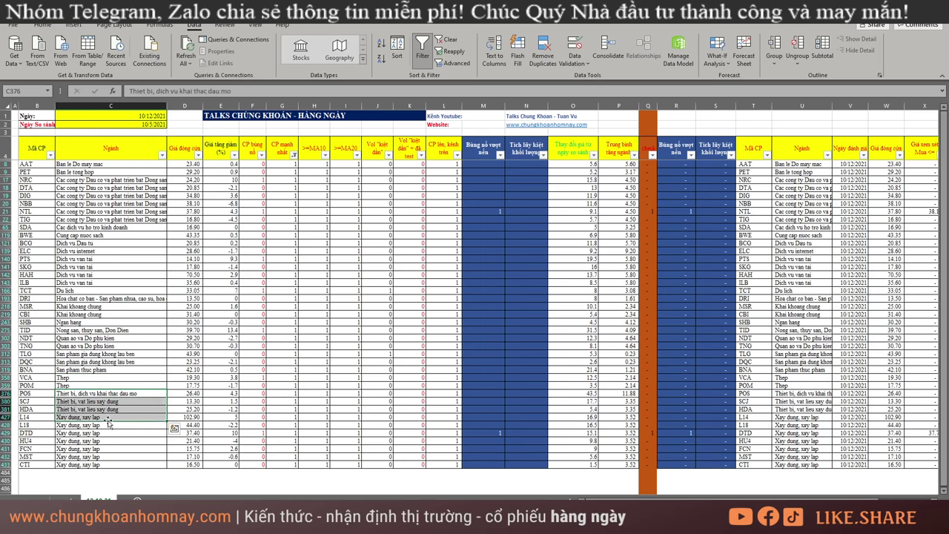
Step: Clear the "CP mạnh nhất" filter and filter the ">=MA10" column to show only the value 1
click(222, 283)
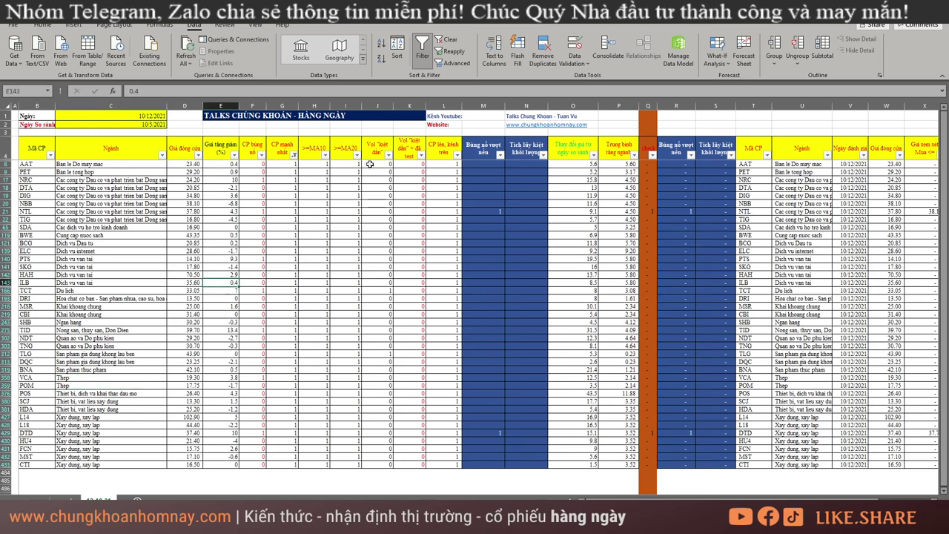
key(ctrl+z)
click(325, 155)
click(246, 272)
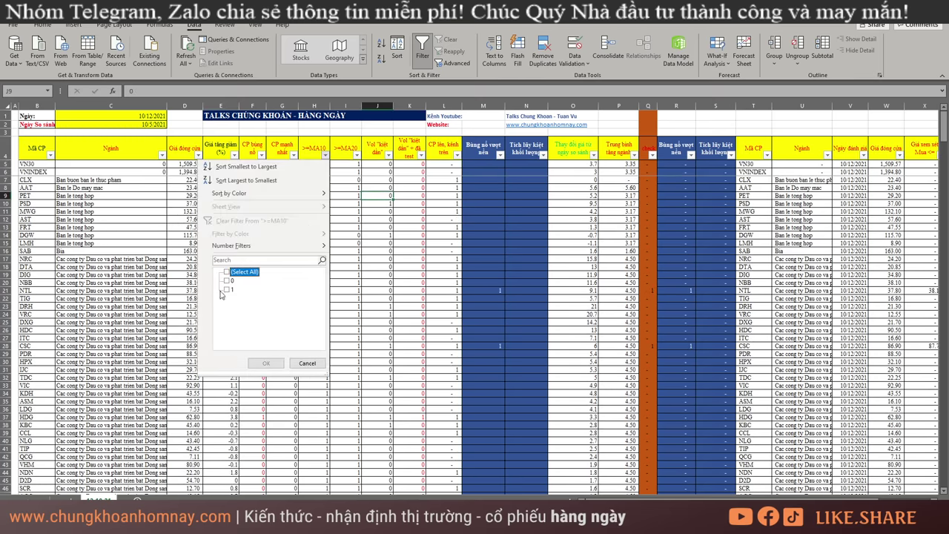
click(226, 289)
click(265, 363)
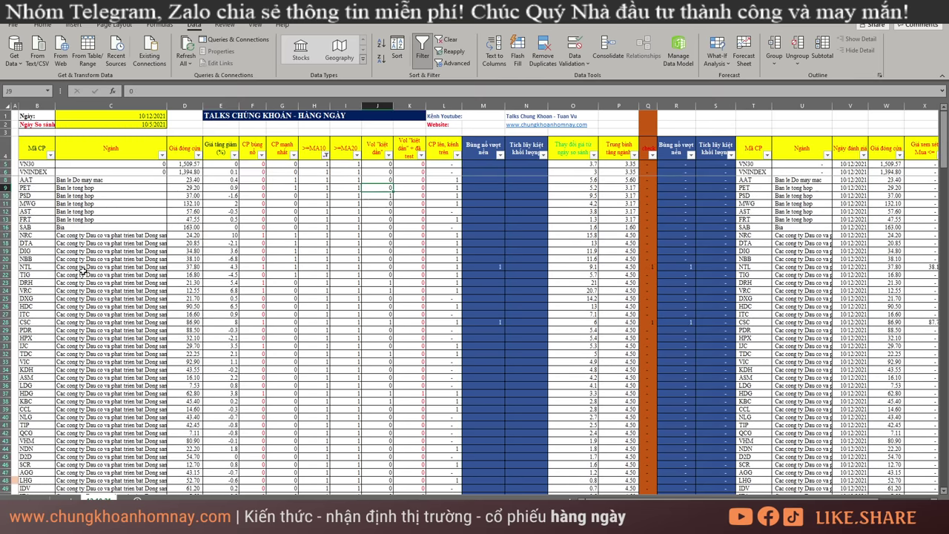
Step: Examine the stocks at or above MA10 by sector, from the first rows through real estate and securities down to construction
drag(44, 163, 404, 486)
scroll(379, 408, down, 8)
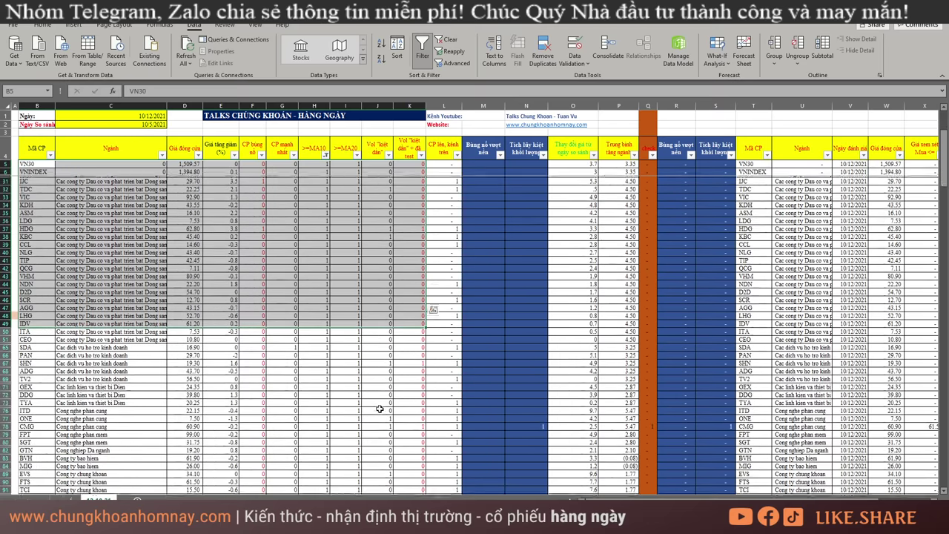
scroll(379, 409, down, 3)
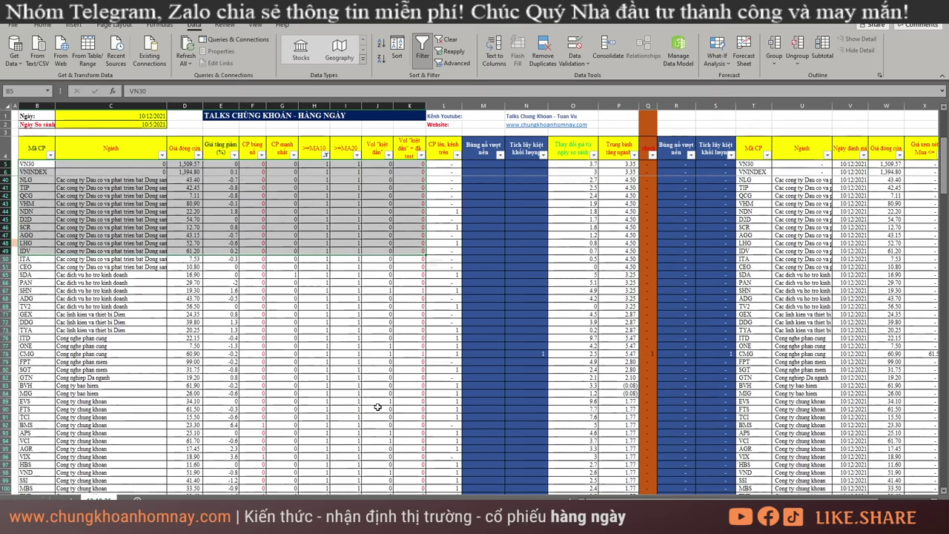
scroll(378, 407, down, 2)
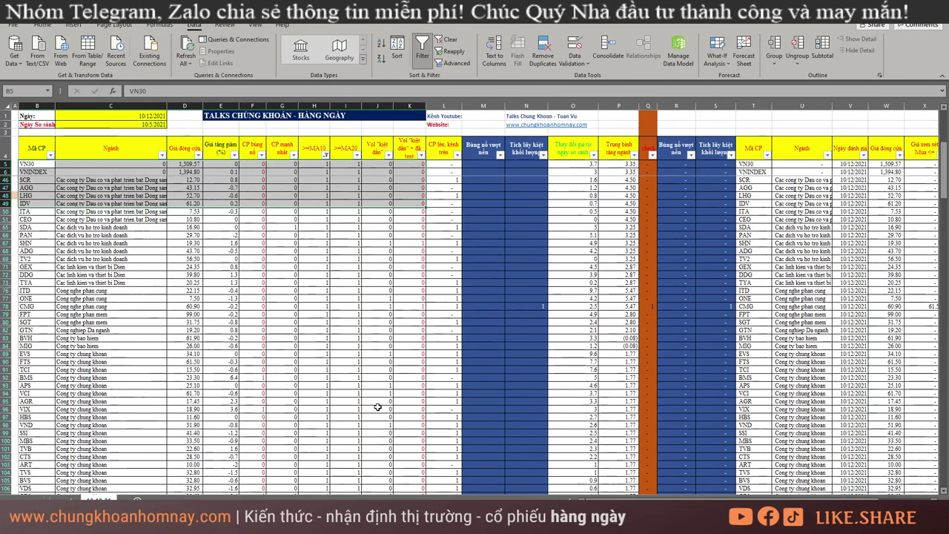
scroll(378, 408, down, 14)
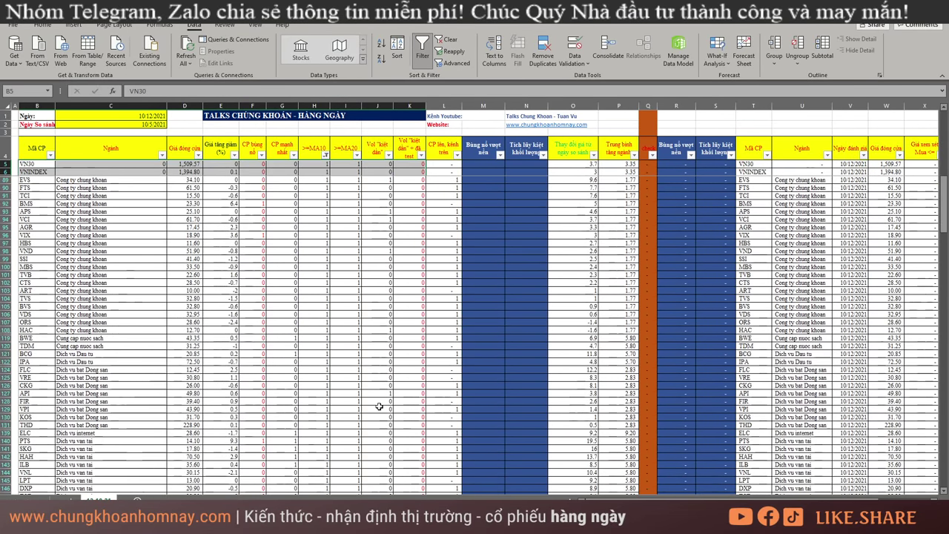
scroll(379, 407, down, 7)
scroll(389, 398, down, 20)
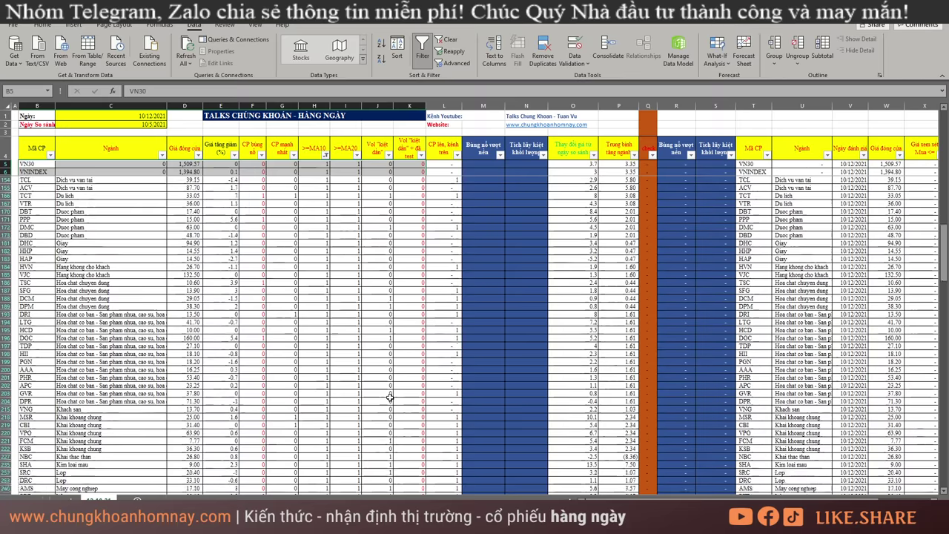
scroll(400, 398, down, 20)
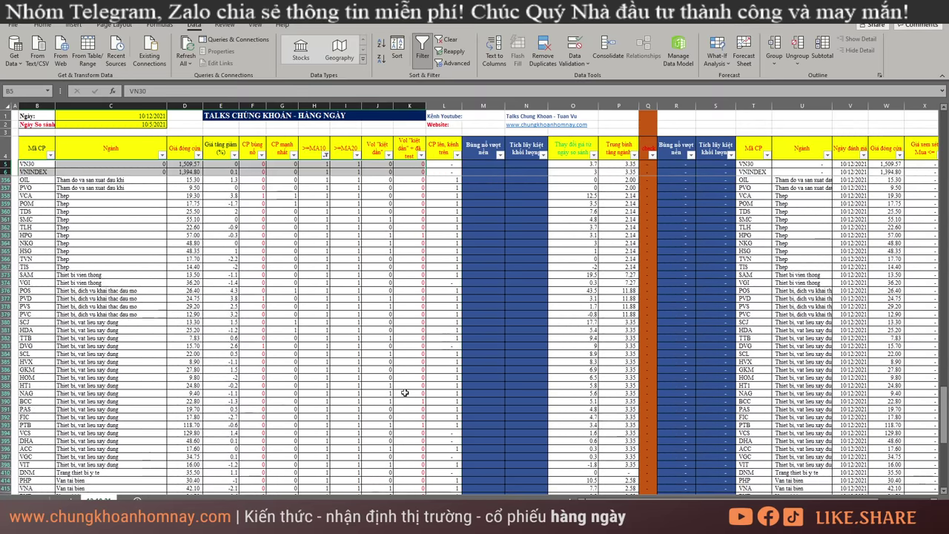
scroll(399, 382, down, 20)
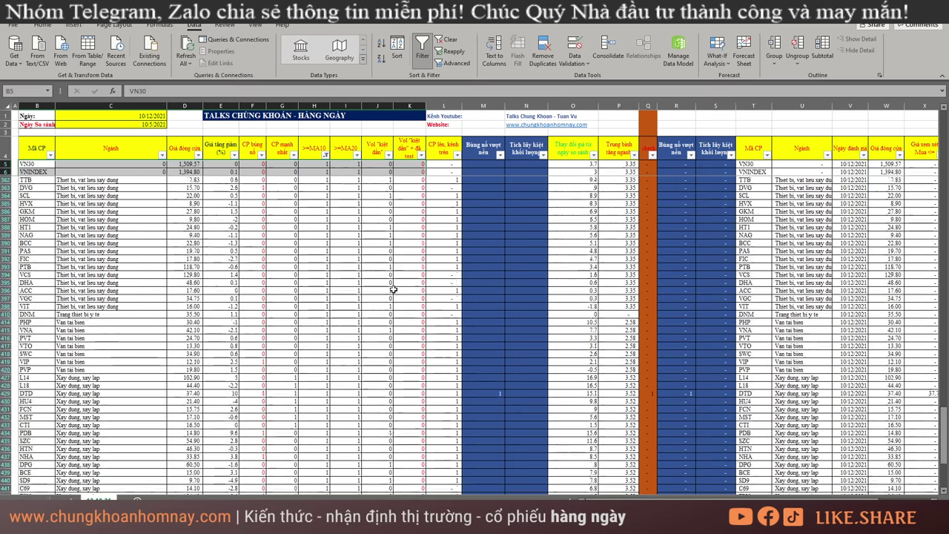
scroll(253, 286, up, 20)
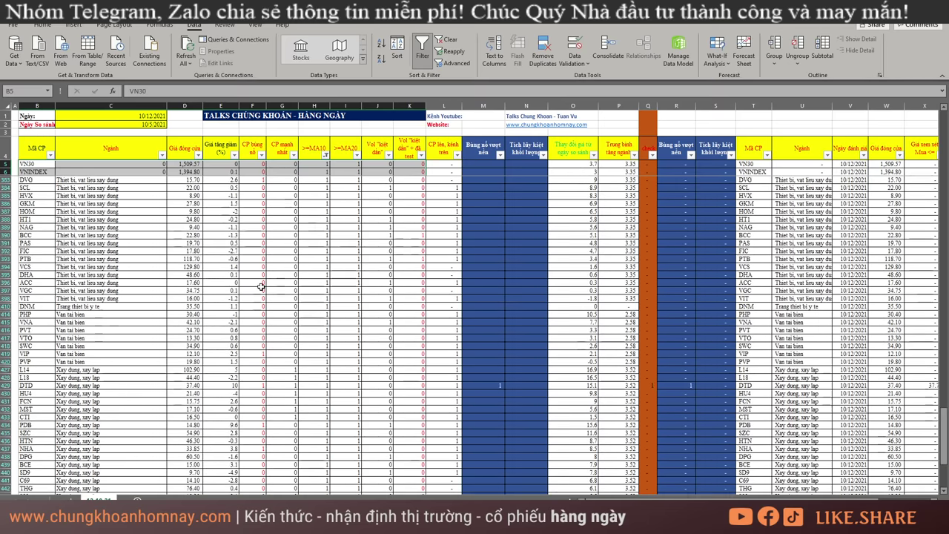
Step: Clear the ">=MA10" filter and filter the "Vol "kiệt dần" + đã test" column to show only the value 1
click(344, 251)
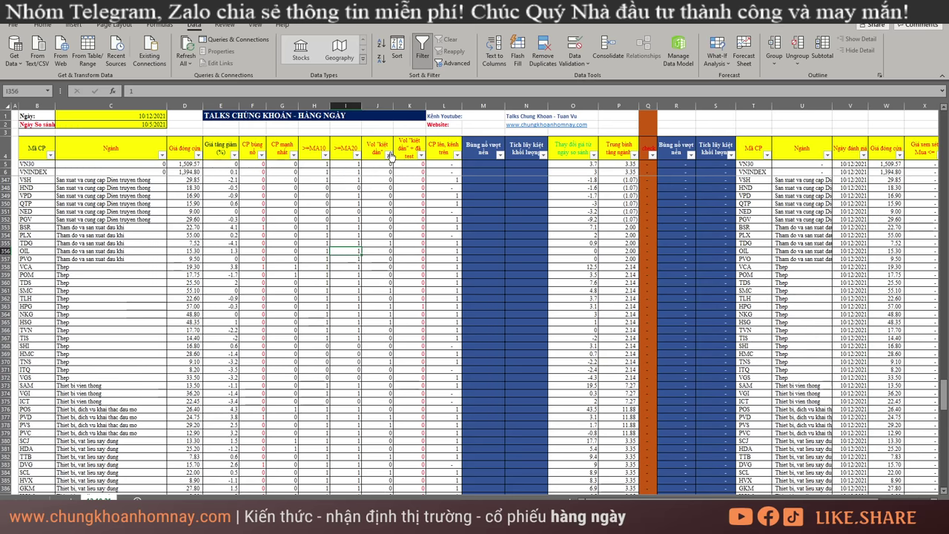
click(421, 155)
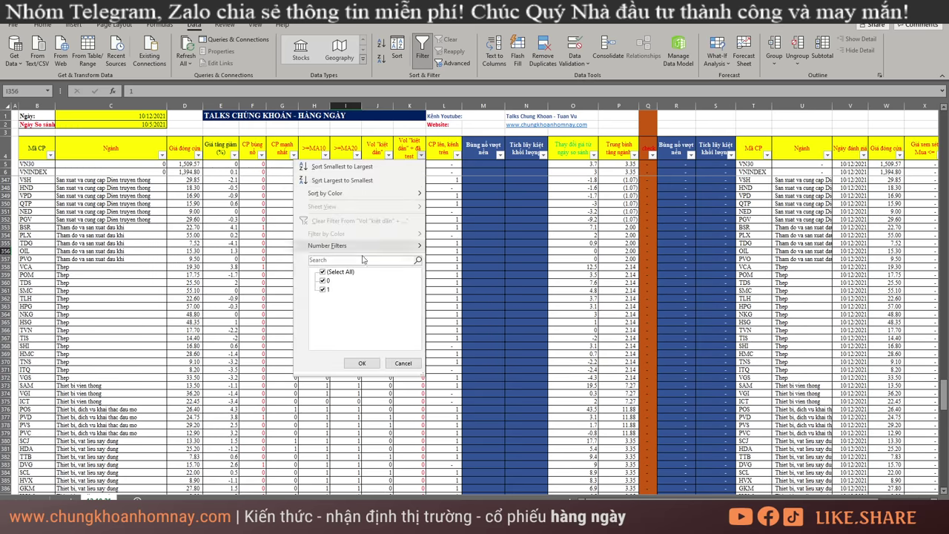
click(324, 281)
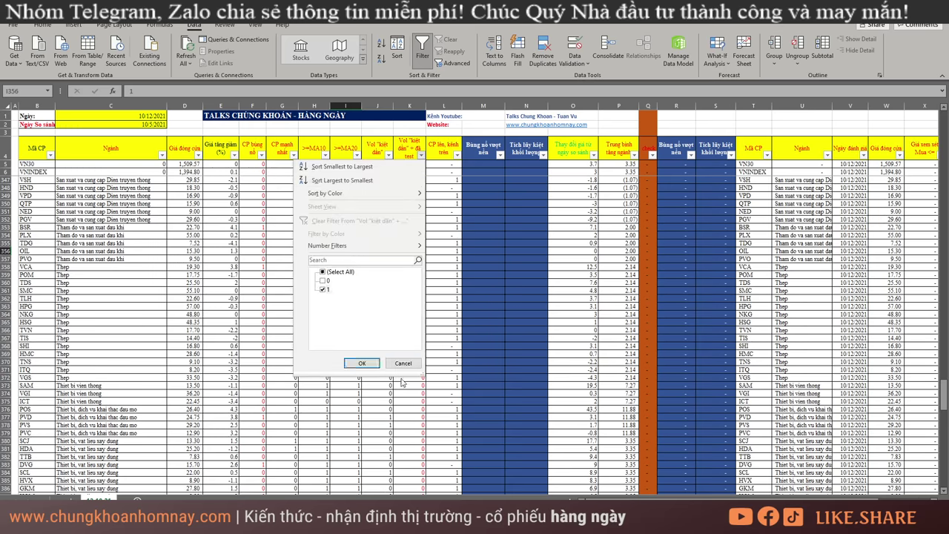
click(362, 363)
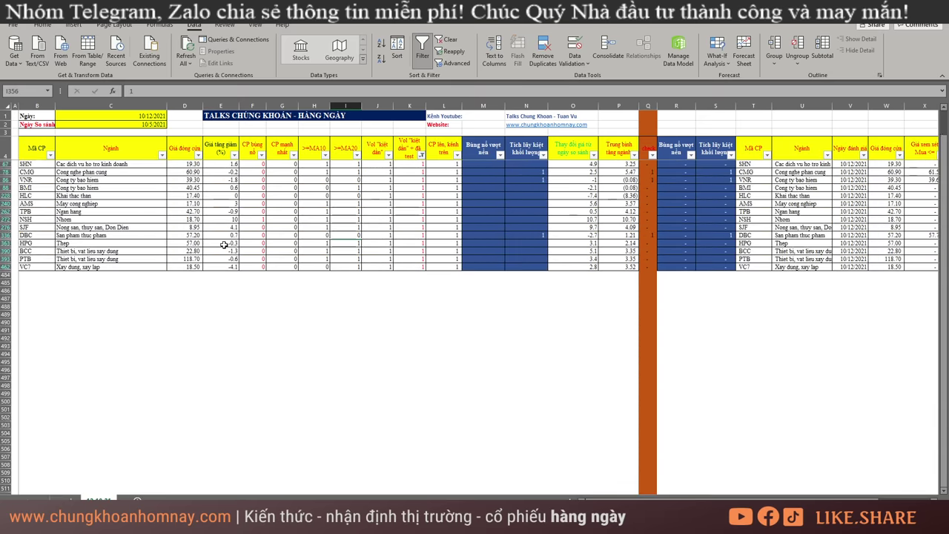
Step: Review the filtered stocks, the "Tích lũy kiệt khối lượng" entries for CMG, VNR and DBC, and the trade plan columns
drag(38, 164, 331, 302)
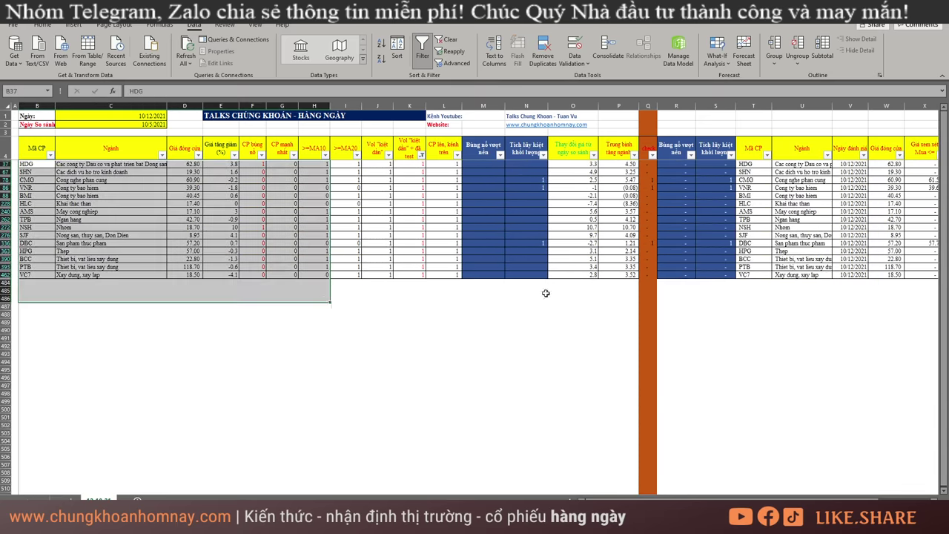
click(730, 181)
click(726, 189)
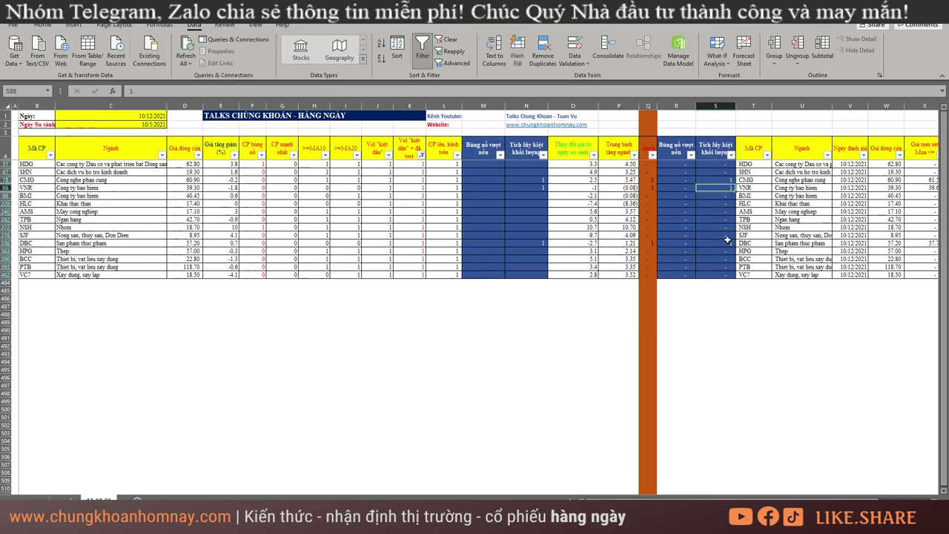
click(729, 242)
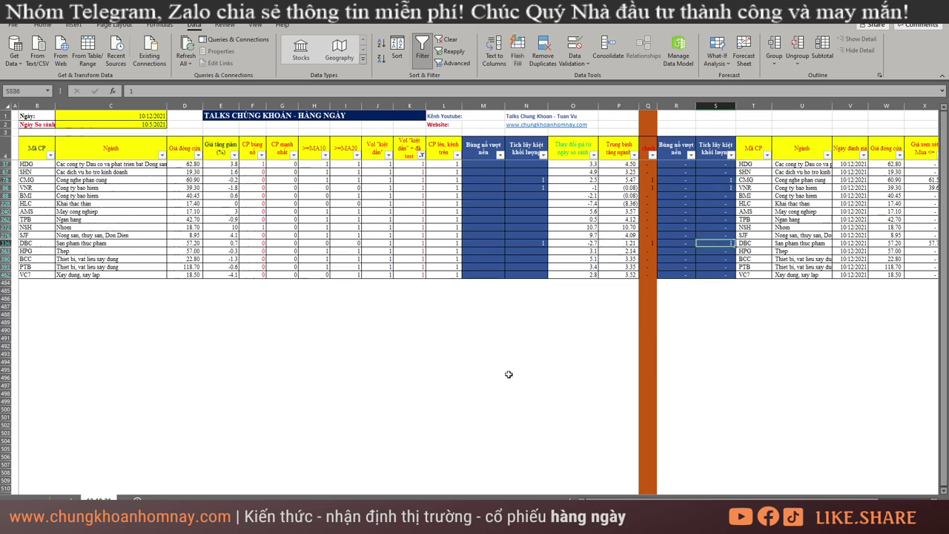
drag(726, 499, 776, 498)
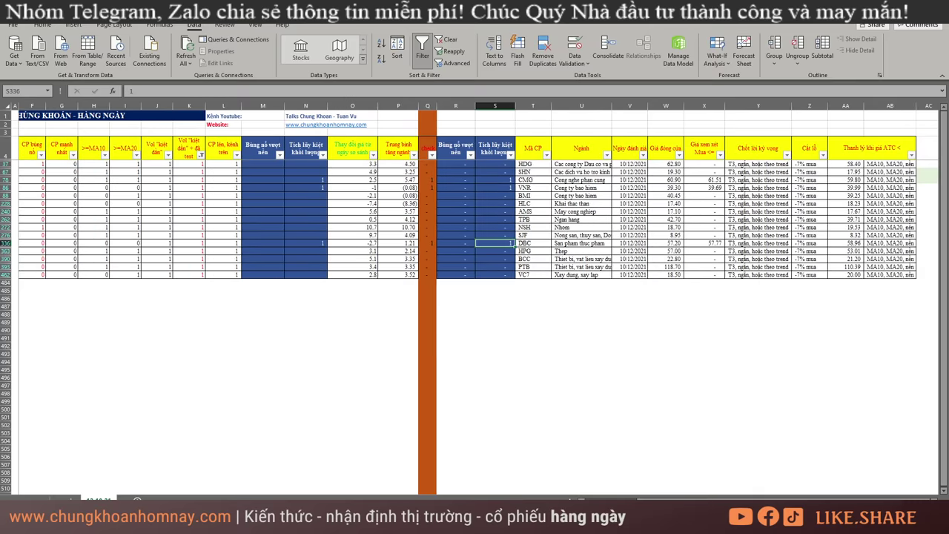
Step: Clear the "Vol "kiệt dần" + đã test" filter and filter the "check" column to show only the value 1
key(ctrl+z)
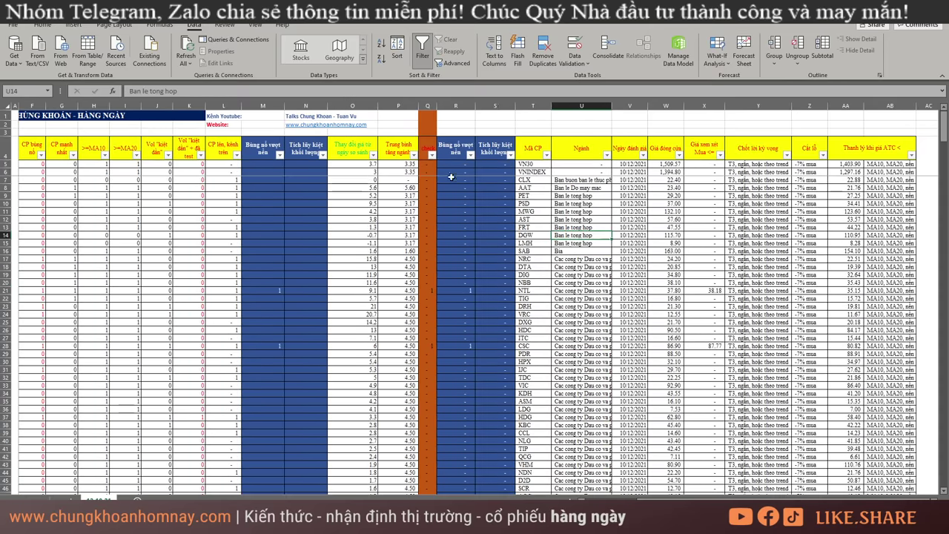
click(434, 157)
click(355, 273)
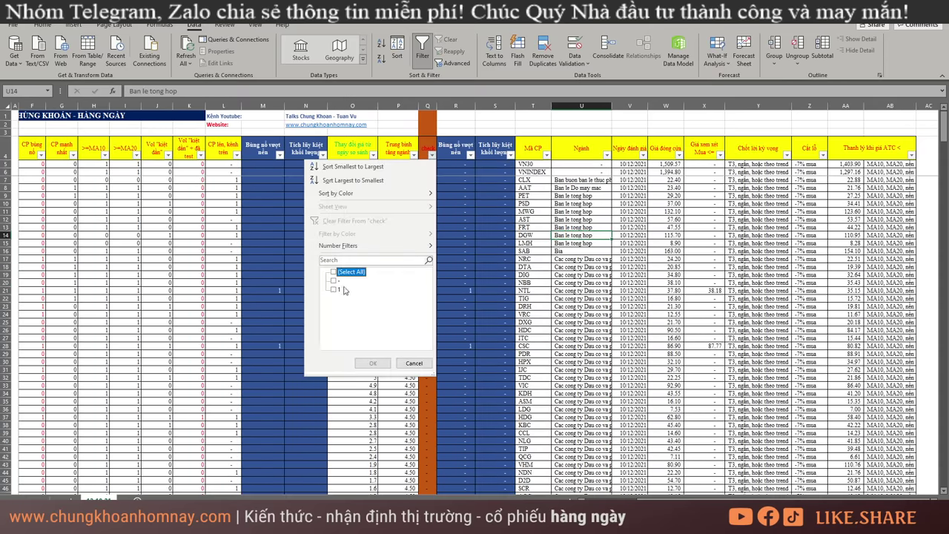
click(333, 289)
click(373, 362)
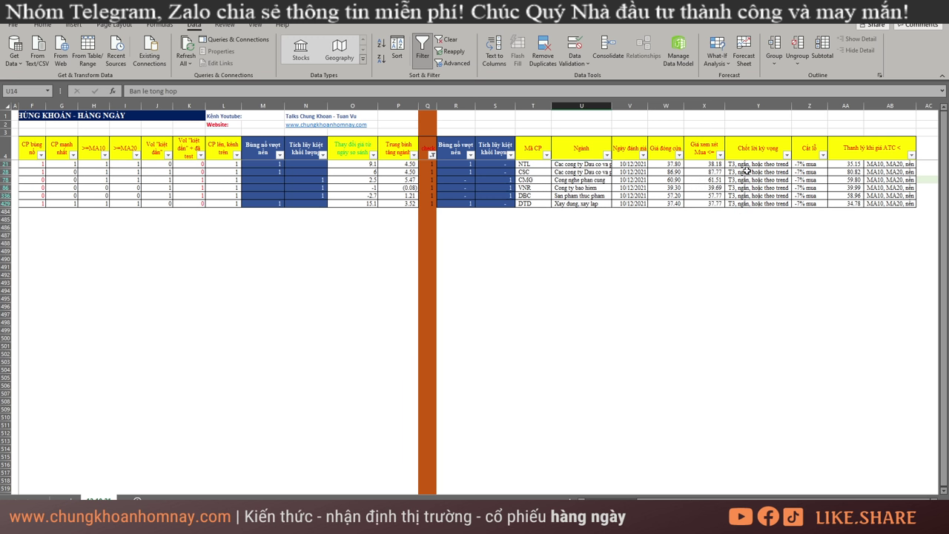
Step: Review the "Cắt lỗ" stop-loss and "Thanh lý khi giá ATC <" exit rules of the shortlisted stocks
drag(807, 164, 807, 203)
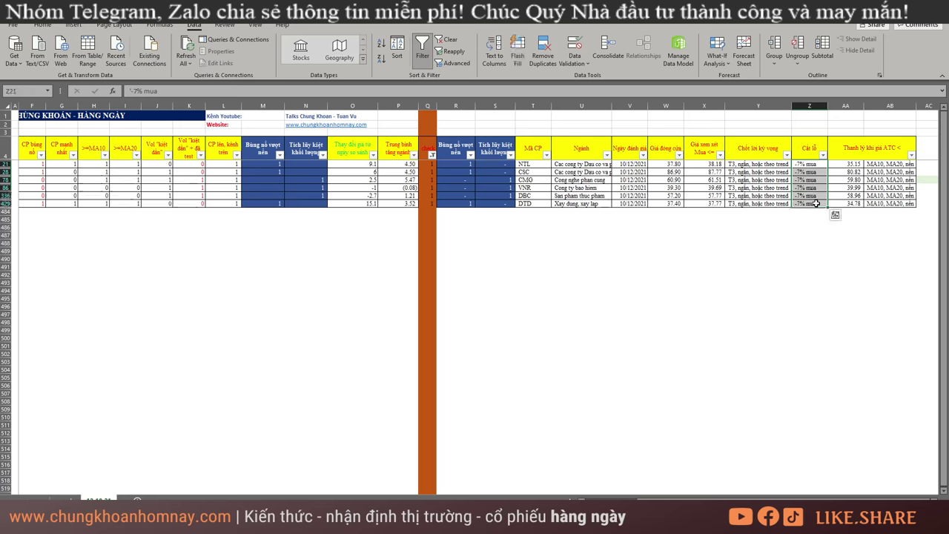
drag(882, 165, 888, 204)
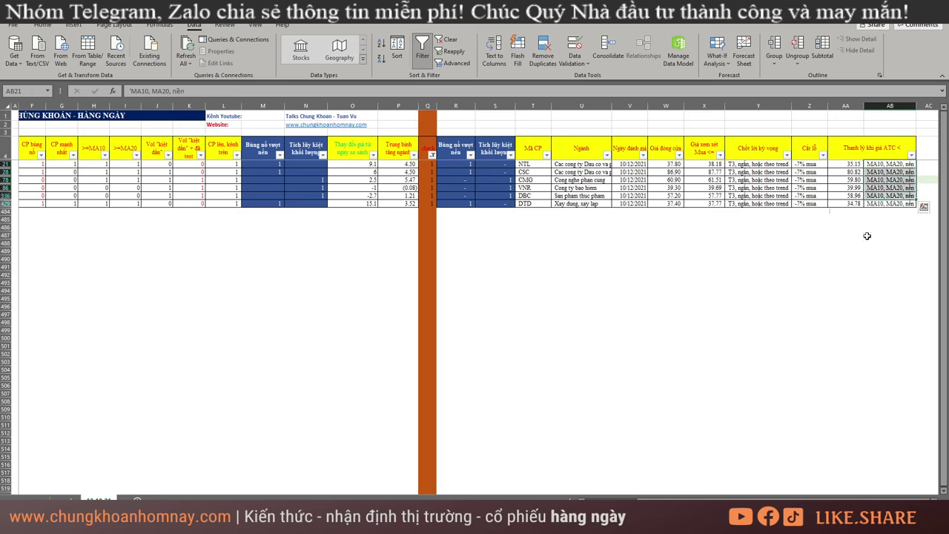
click(816, 274)
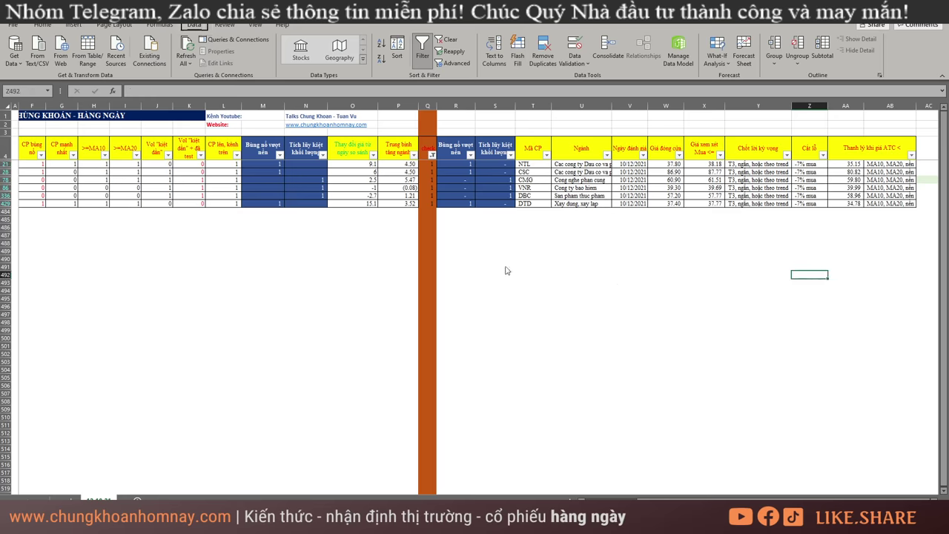
Step: Clear the "check" filter, return to the table's first columns and open the sector ranking sheet
key(ctrl+z)
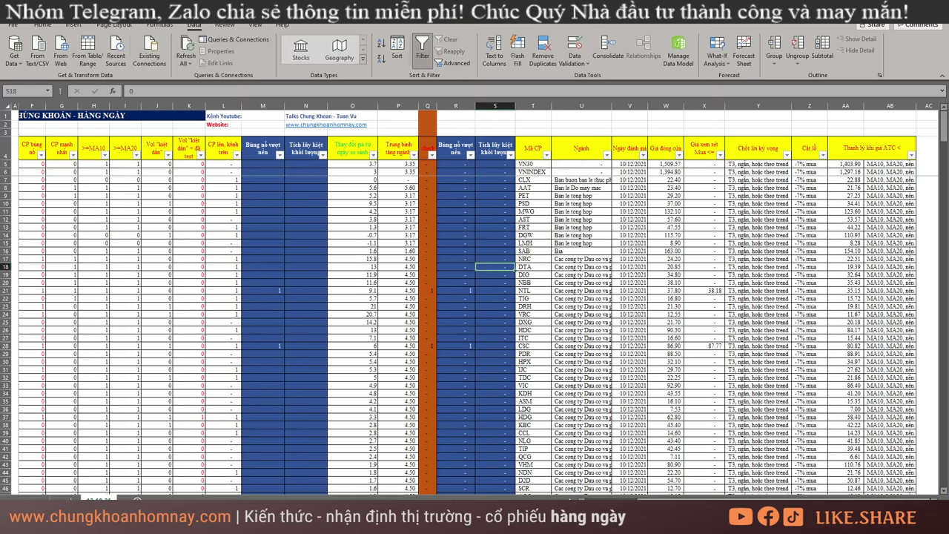
scroll(475, 296, left, 4)
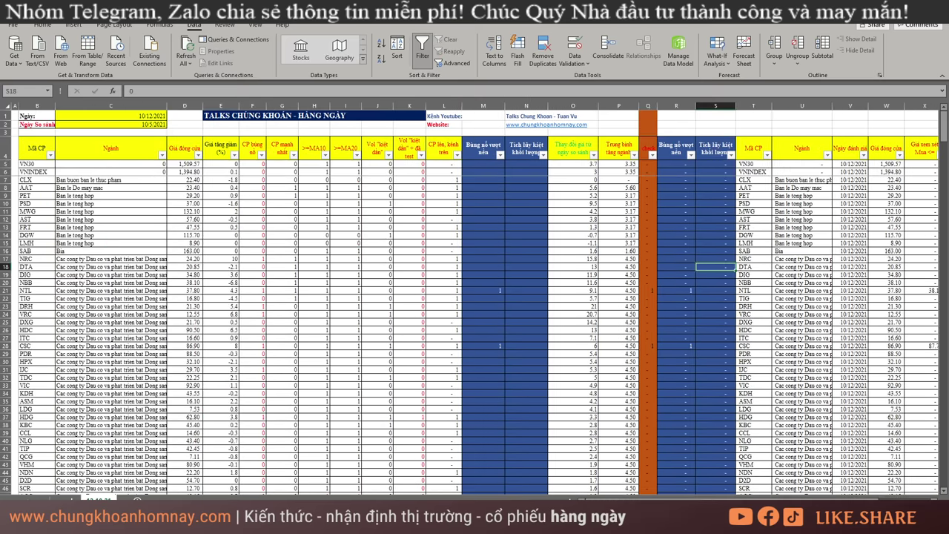
click(64, 498)
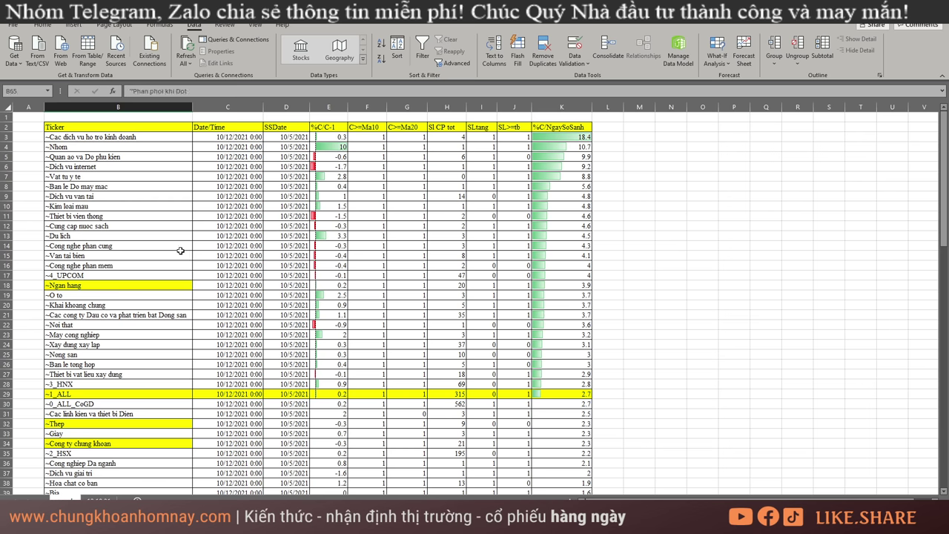
Step: Examine the sector ranking from the highlighted Ngan hang row down to Phan phoi khi Dot and Khai thac than
click(133, 283)
scroll(156, 365, down, 4)
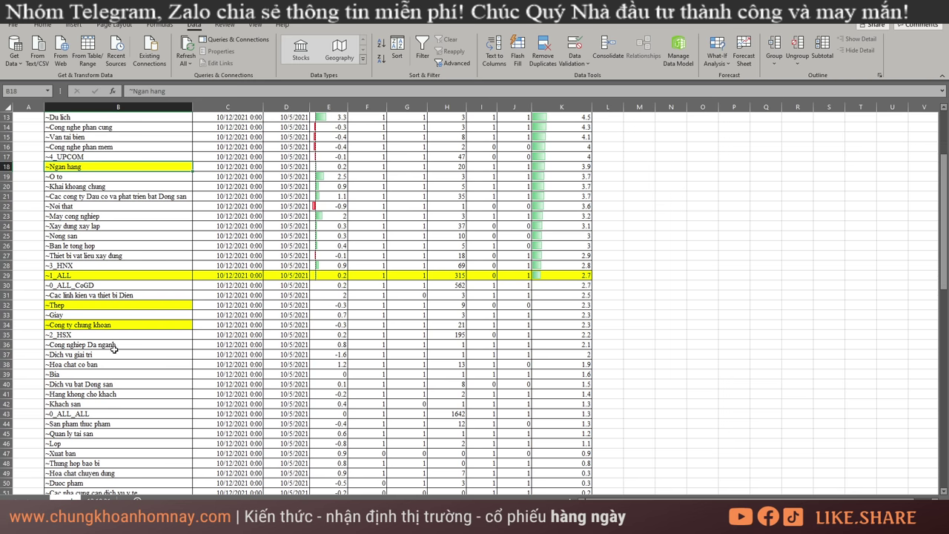
scroll(113, 348, down, 8)
click(130, 391)
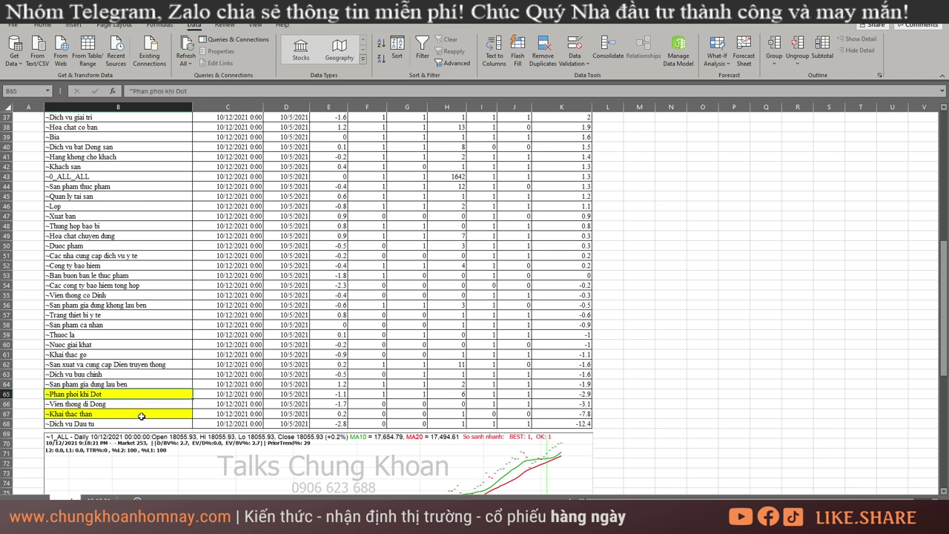
click(141, 417)
Step: Switch to AmiBroker, widen the Analysis2 results and add a descending multi-column sort on MANH NHAT
key(alt+Tab)
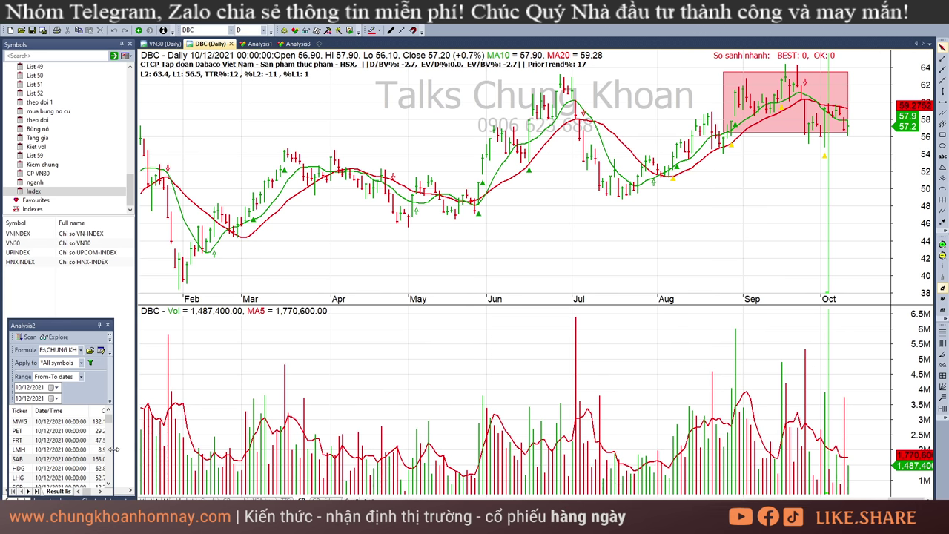
drag(113, 454, 776, 448)
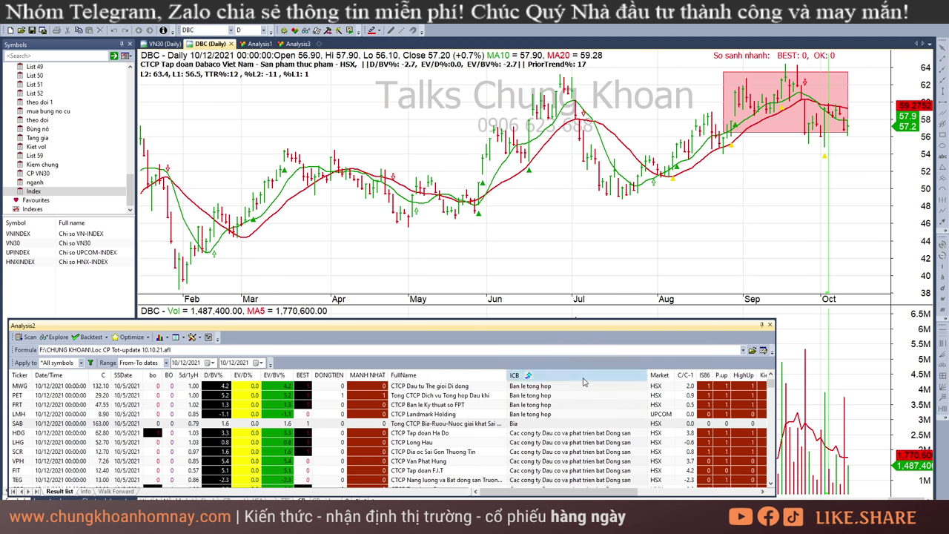
right_click(373, 378)
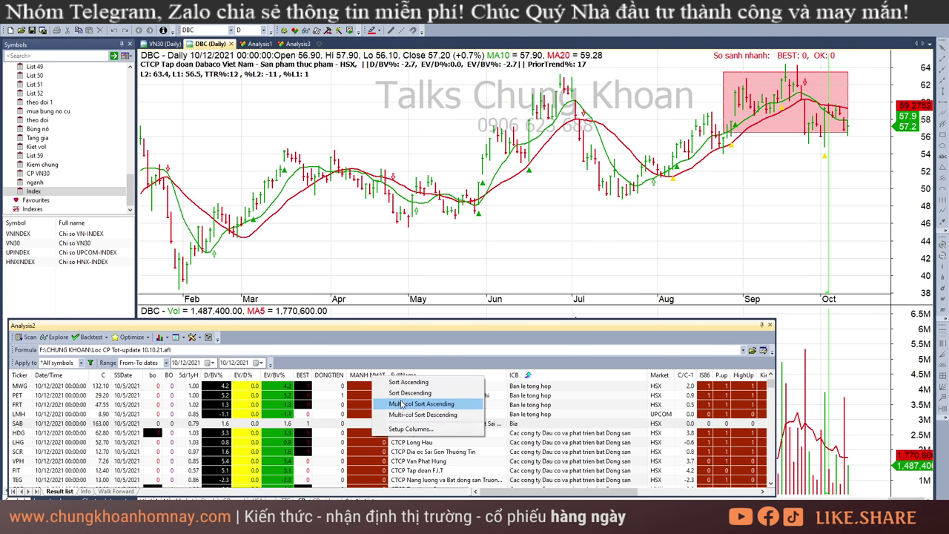
click(408, 415)
Step: Add descending multi-column sorts on BEST and EV/BV% to the Analysis2 results
right_click(303, 376)
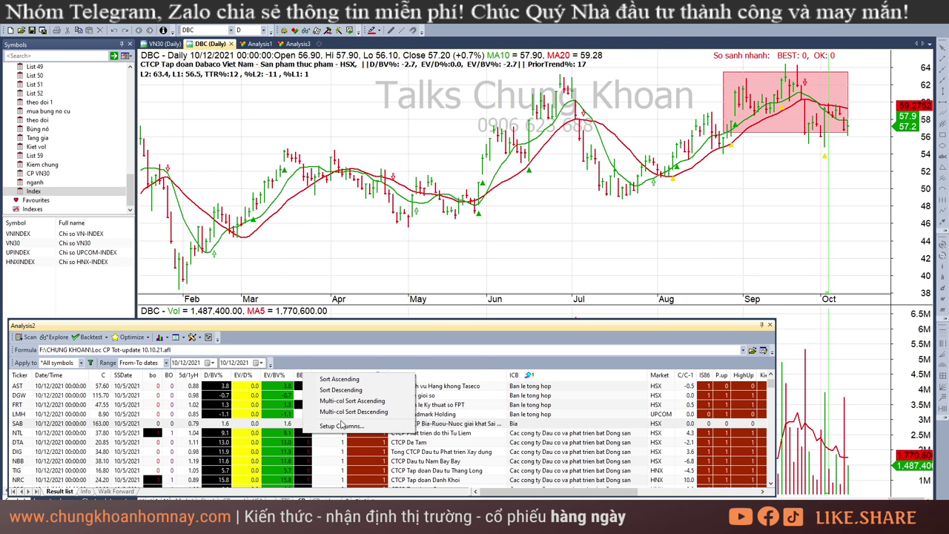
click(346, 417)
right_click(277, 375)
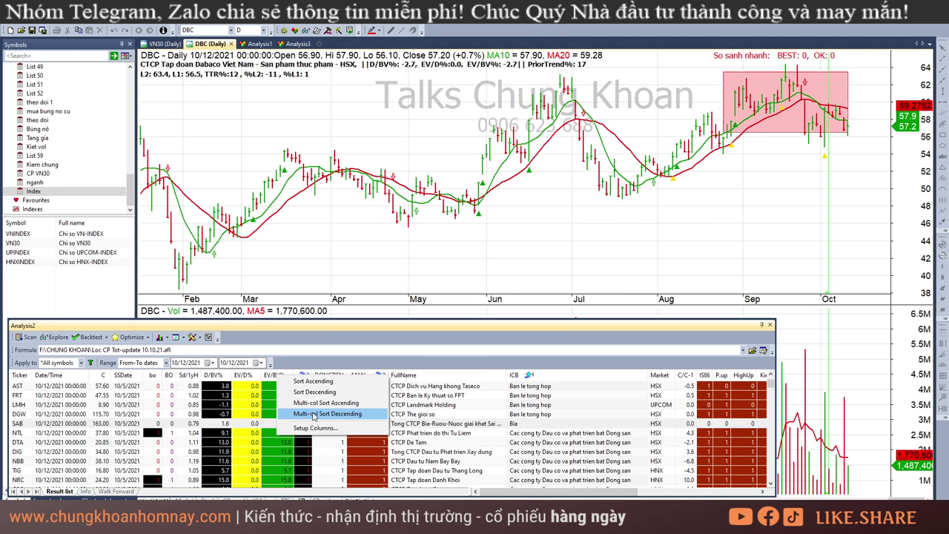
click(334, 417)
Step: Find the Cong ty chung khoan group in the results, open the EVS chart and examine its 11 and 12 October bars
scroll(602, 456, down, 10)
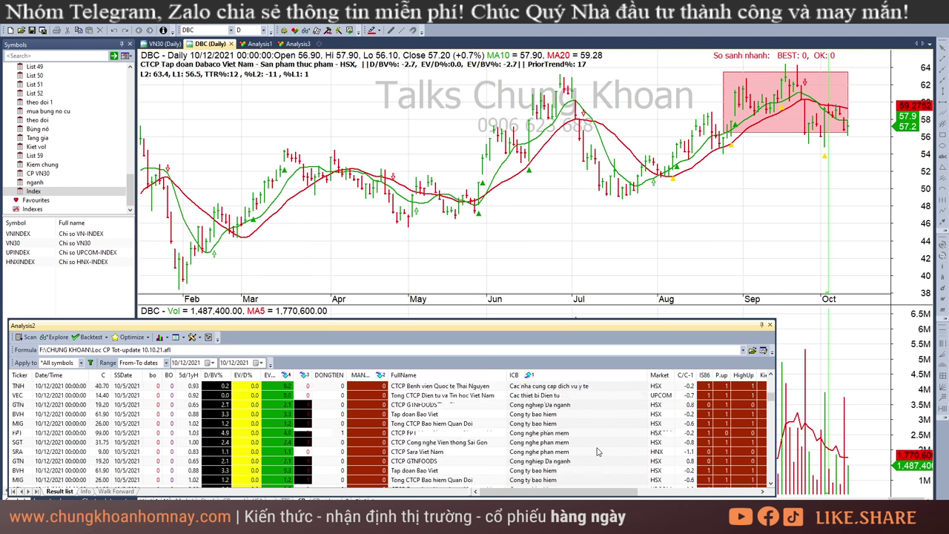
scroll(598, 451, up, 2)
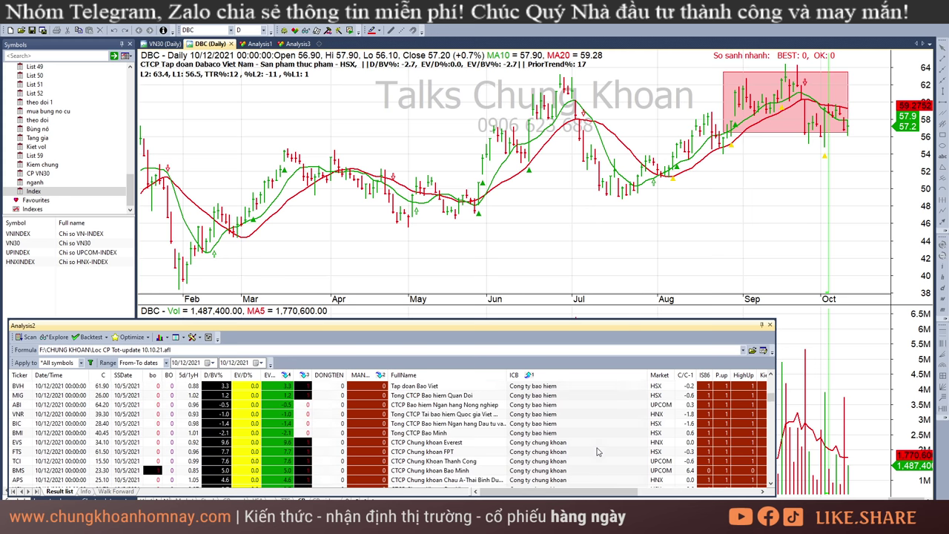
click(589, 446)
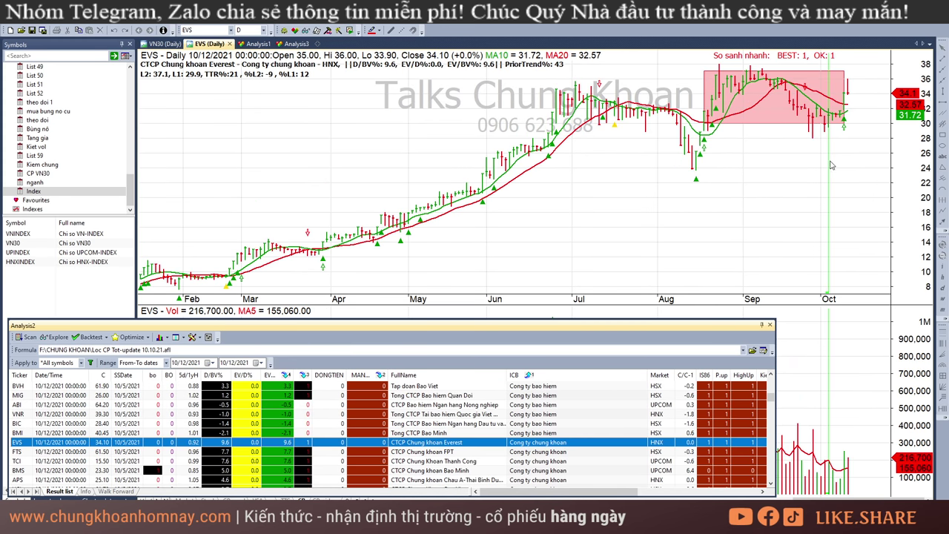
click(845, 143)
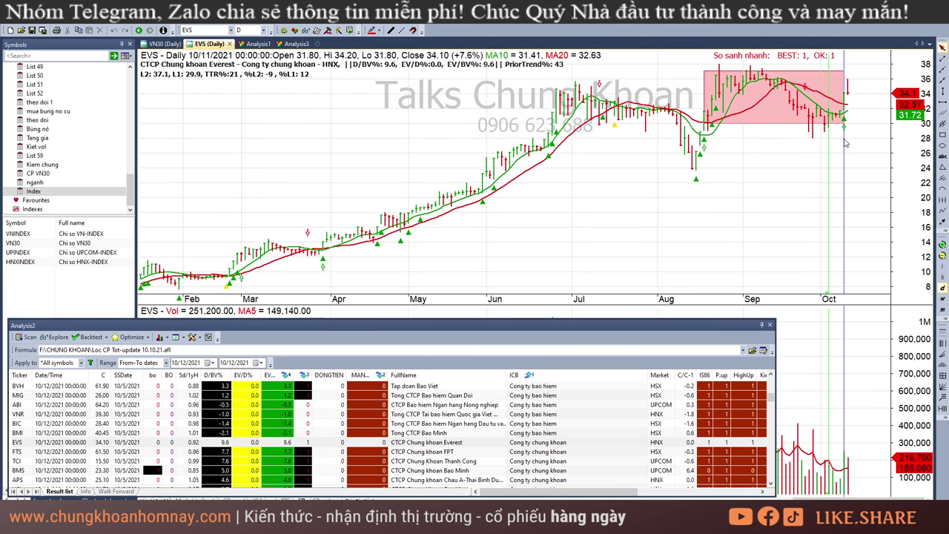
click(853, 135)
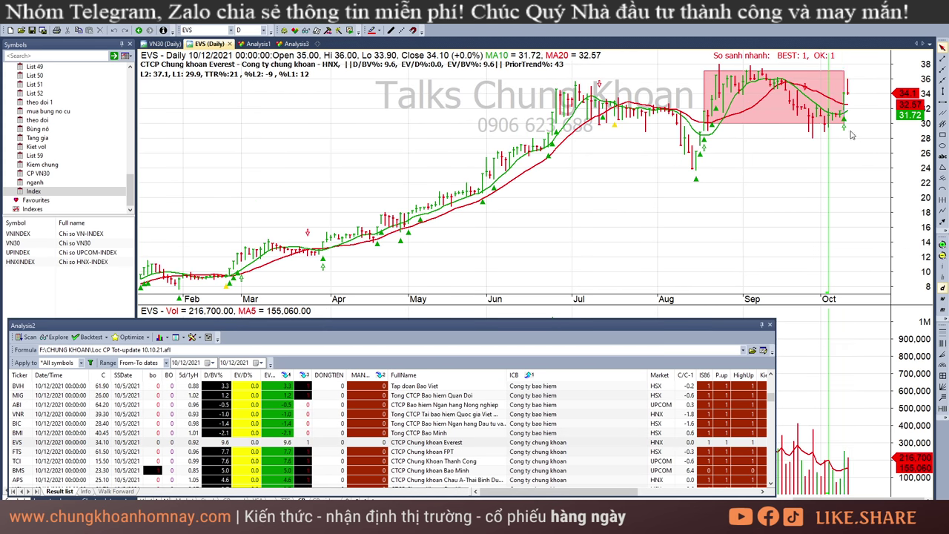
click(843, 147)
click(850, 146)
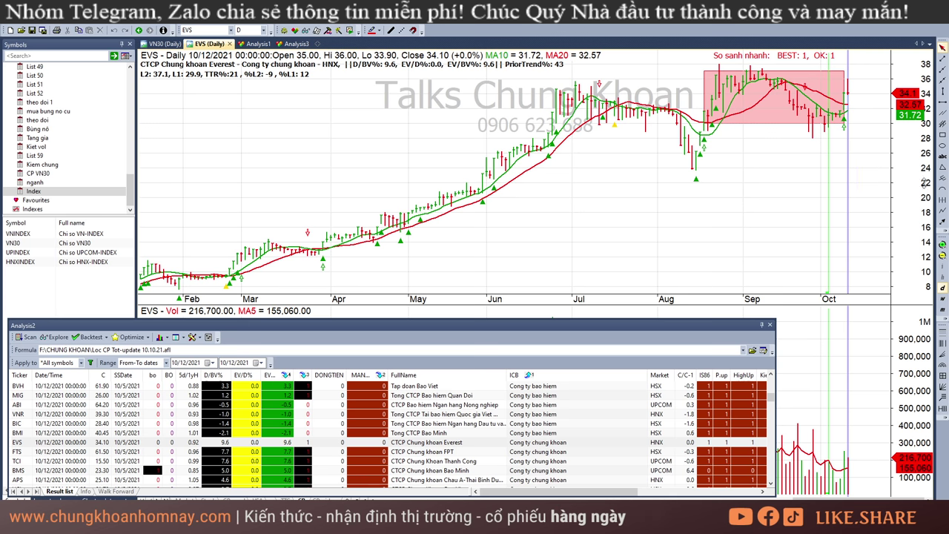
click(859, 182)
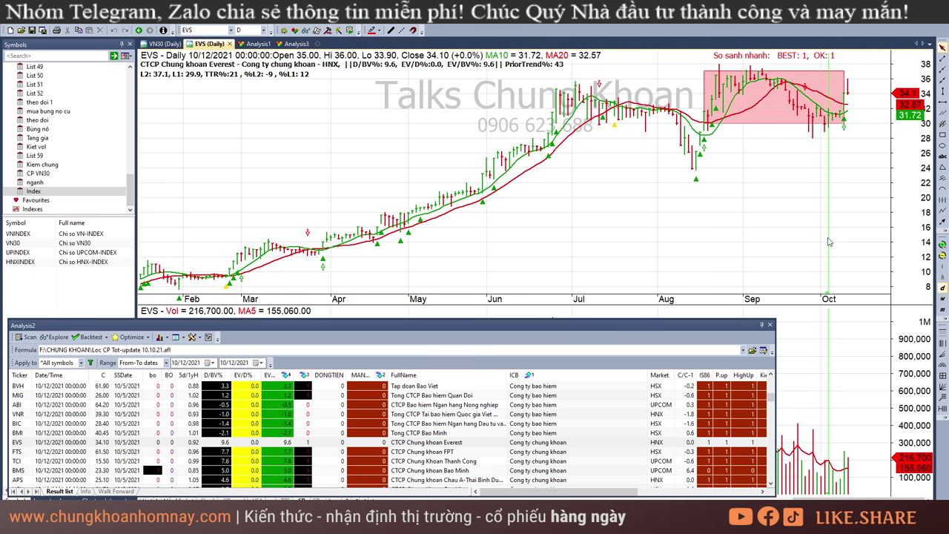
Step: Open the FTS chart and compare its volume bars from late September to 12 October
click(555, 451)
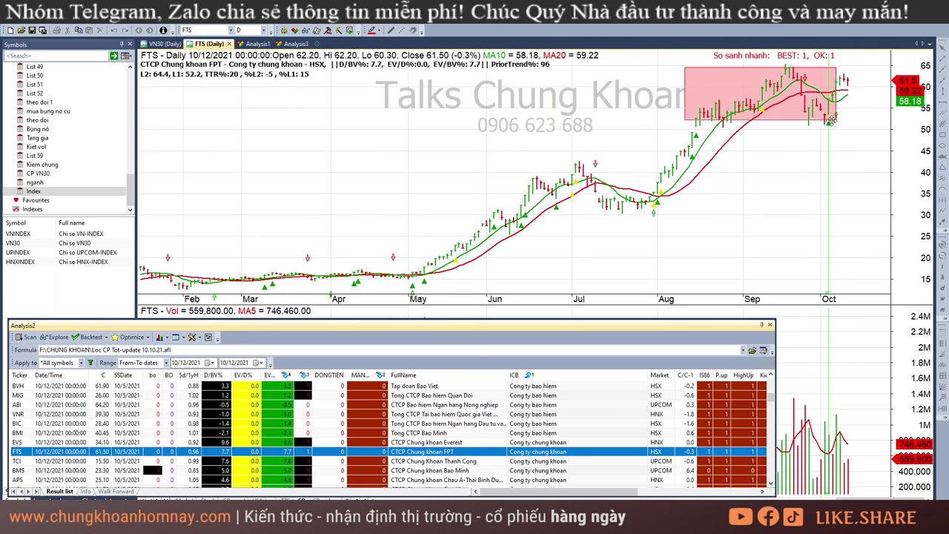
drag(843, 480, 847, 478)
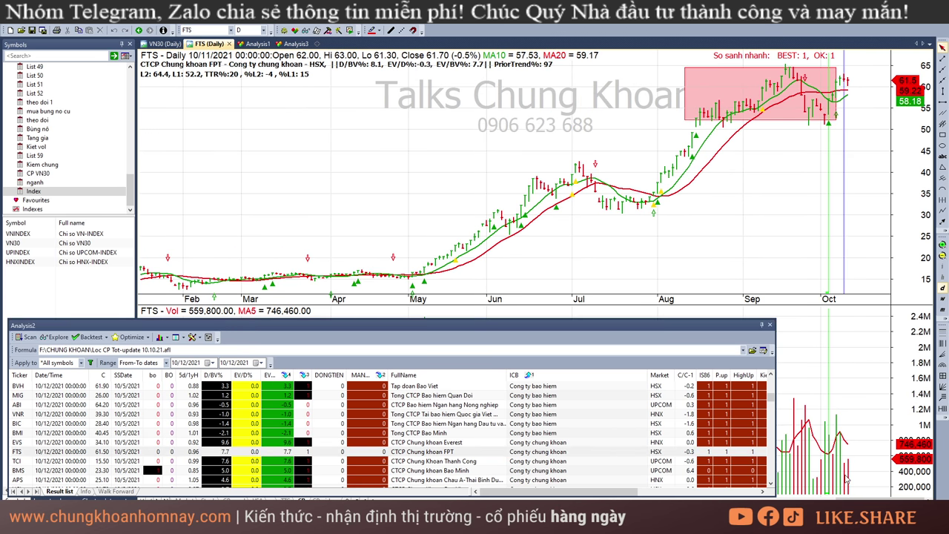
click(813, 479)
click(821, 478)
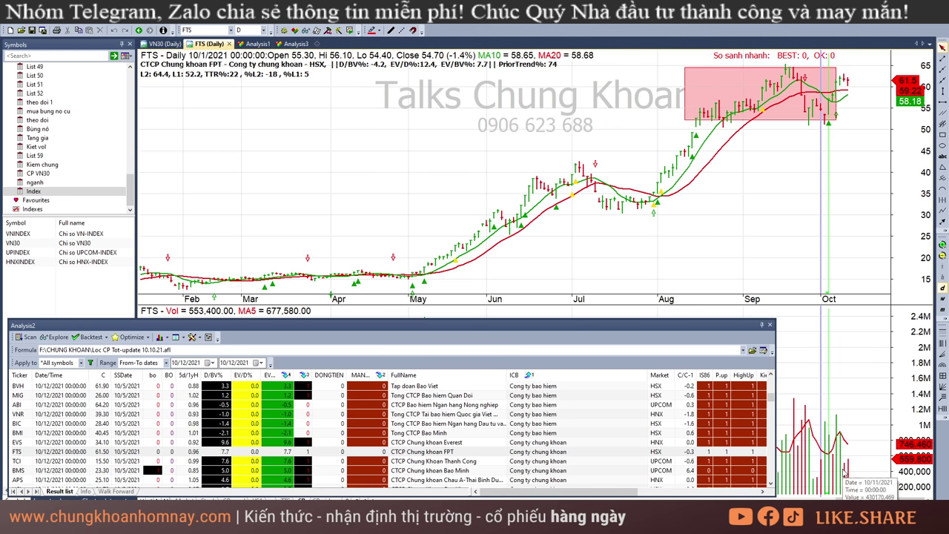
drag(831, 442, 853, 453)
click(850, 475)
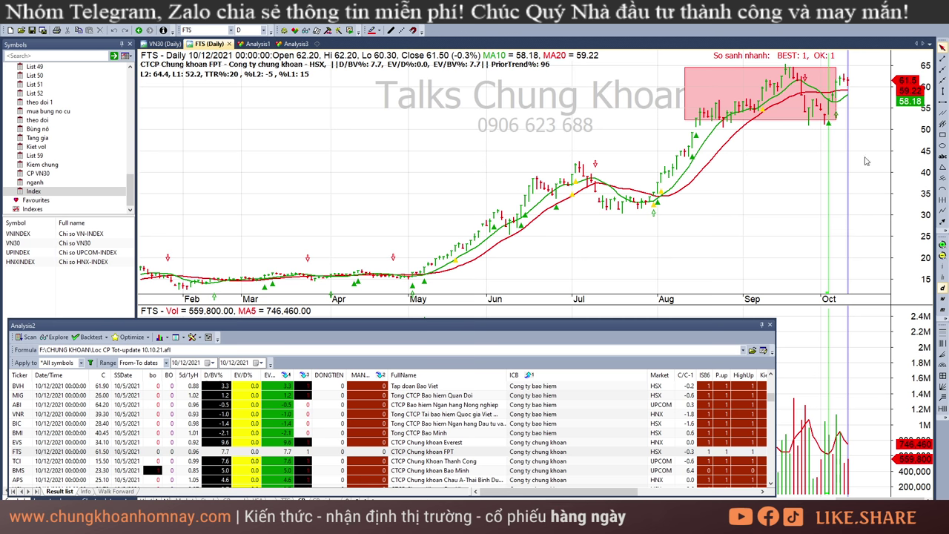
Step: Examine the FTS price bars of 7, 11 and 12 October against MA10, MA20 and the pink accumulation zone
click(879, 132)
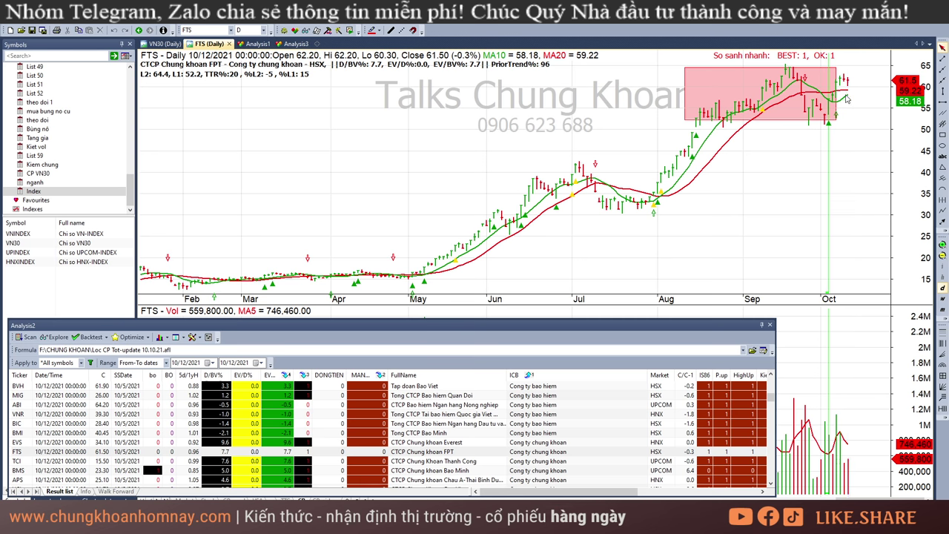
click(837, 171)
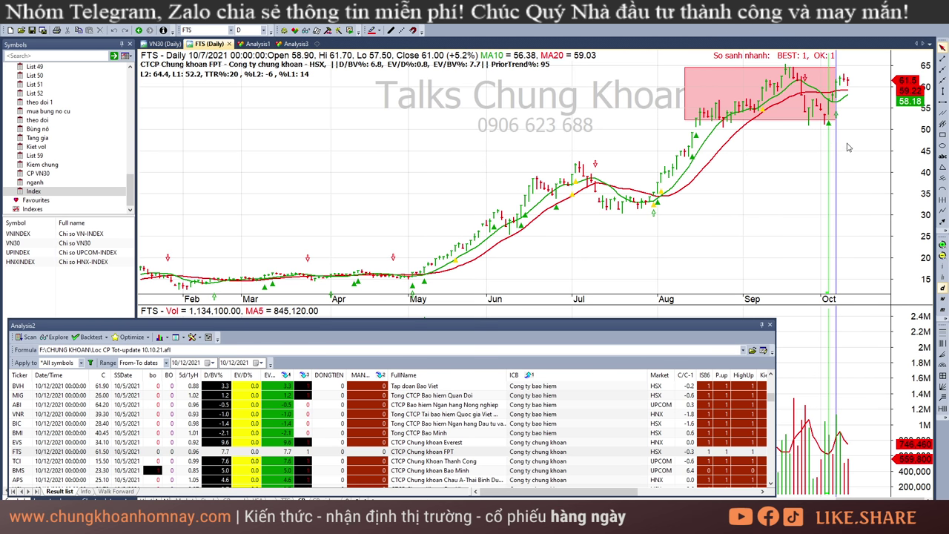
click(849, 147)
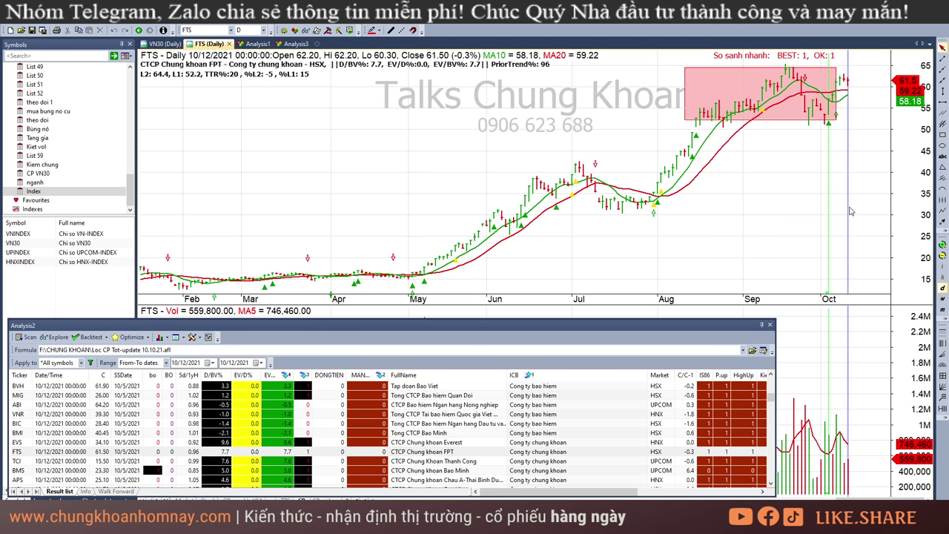
mouse_move(851, 211)
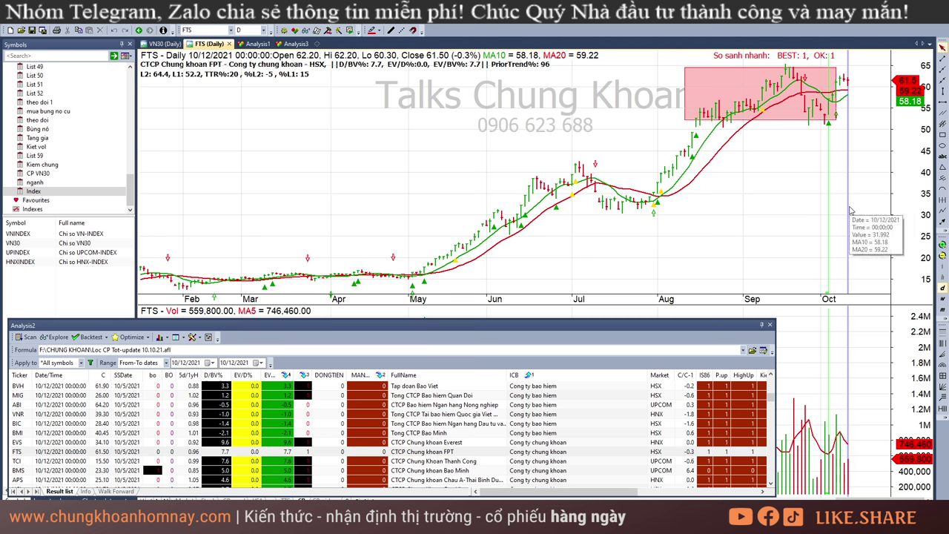
click(868, 160)
scroll(422, 419, down, 1)
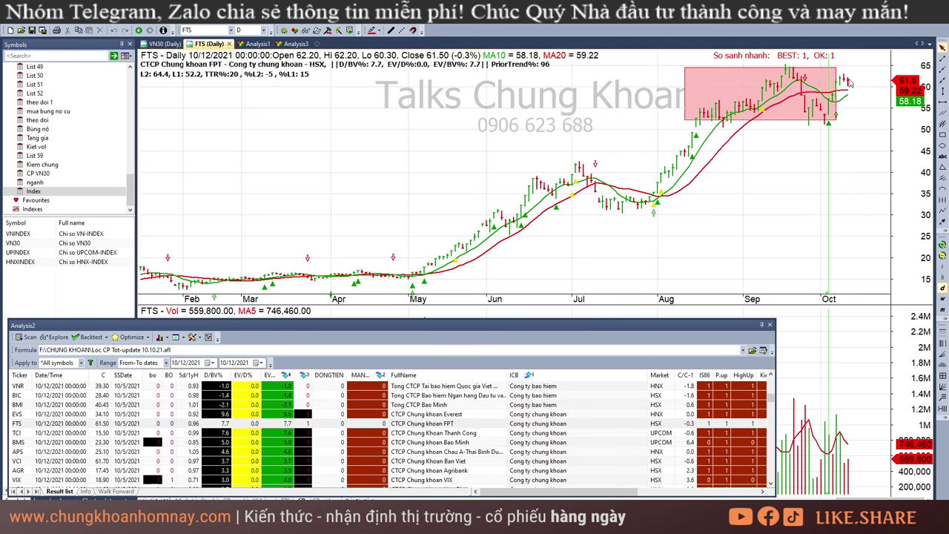
click(844, 120)
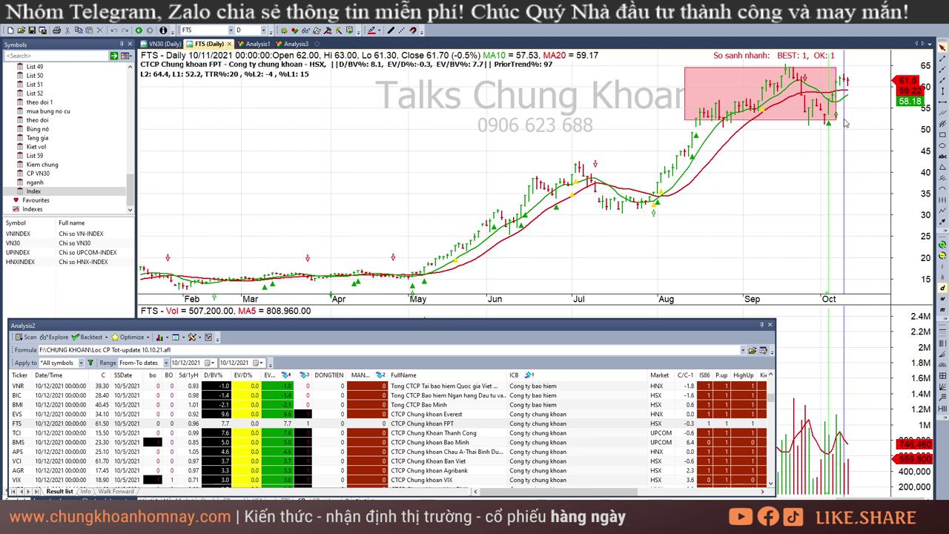
Step: Mark the FTS price zone of about 52 to 56 from early October with a rectangle and delete that rectangle
click(943, 135)
mouse_move(836, 105)
mouse_down()
mouse_move(863, 124)
mouse_move(887, 120)
mouse_up()
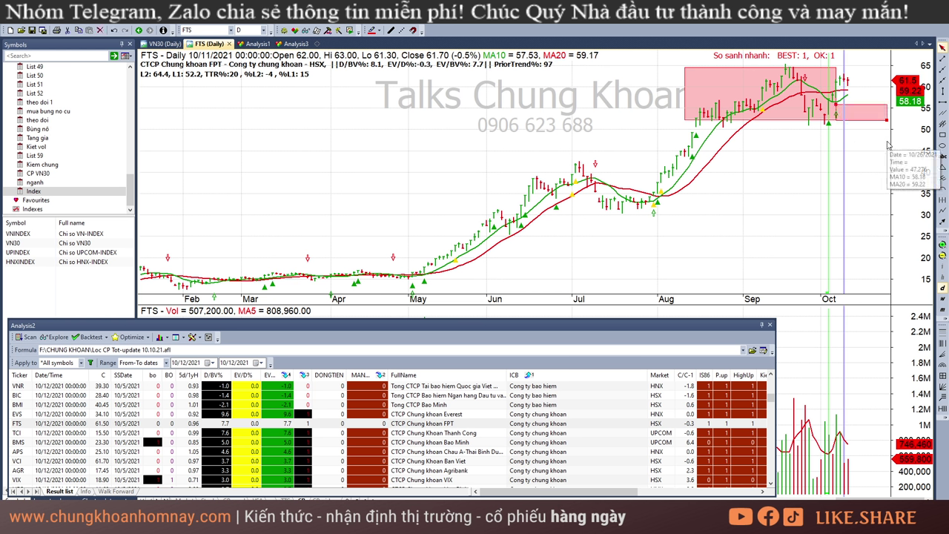
mouse_move(893, 158)
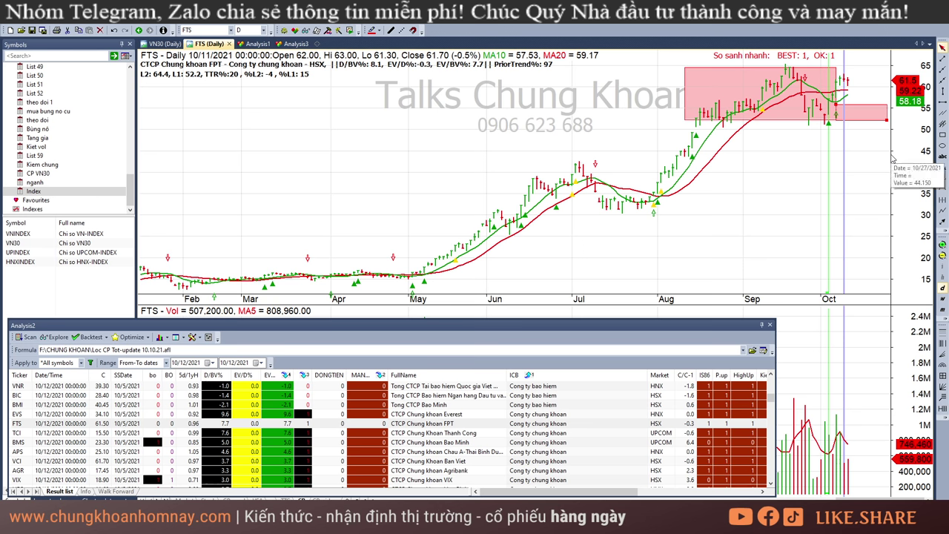
key(Delete)
Step: Review the TCI chart's latest bars and the BMS chart's October price and volume bars
click(477, 434)
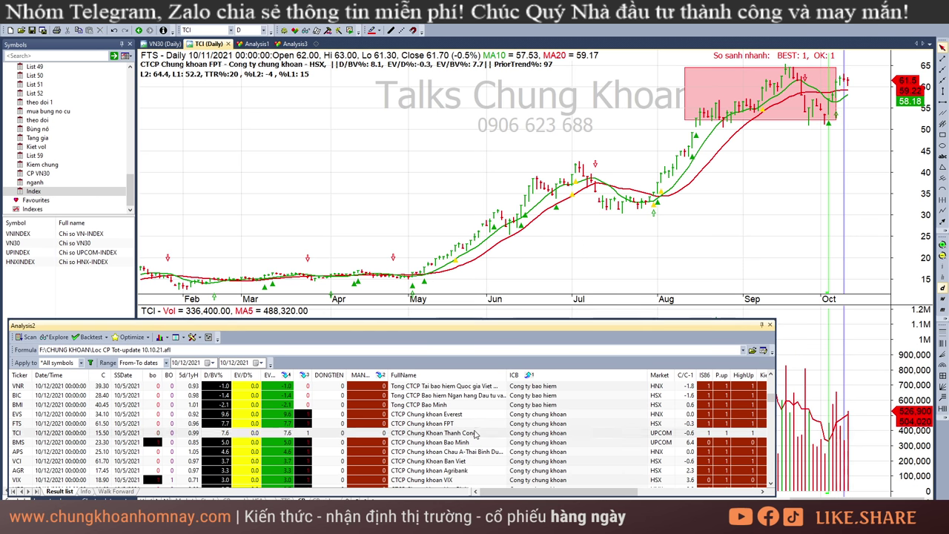
click(848, 139)
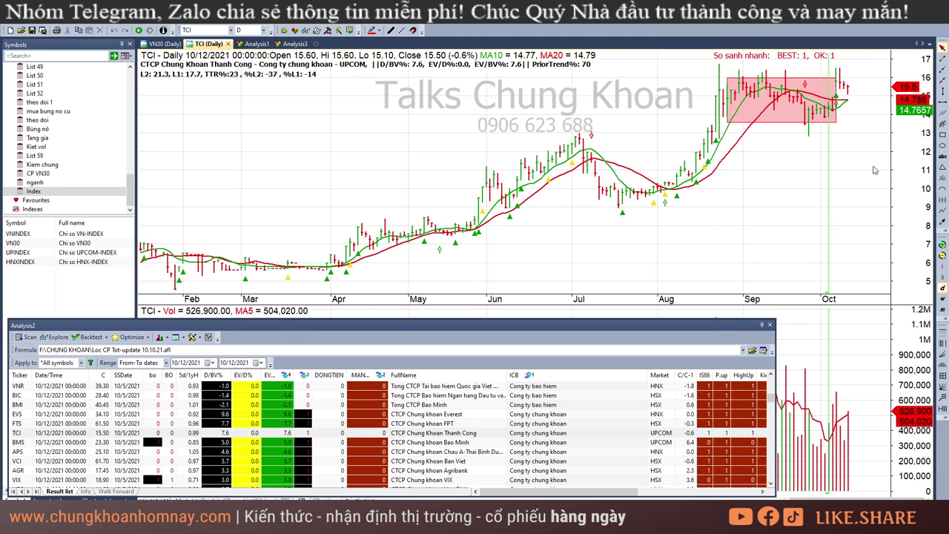
click(464, 442)
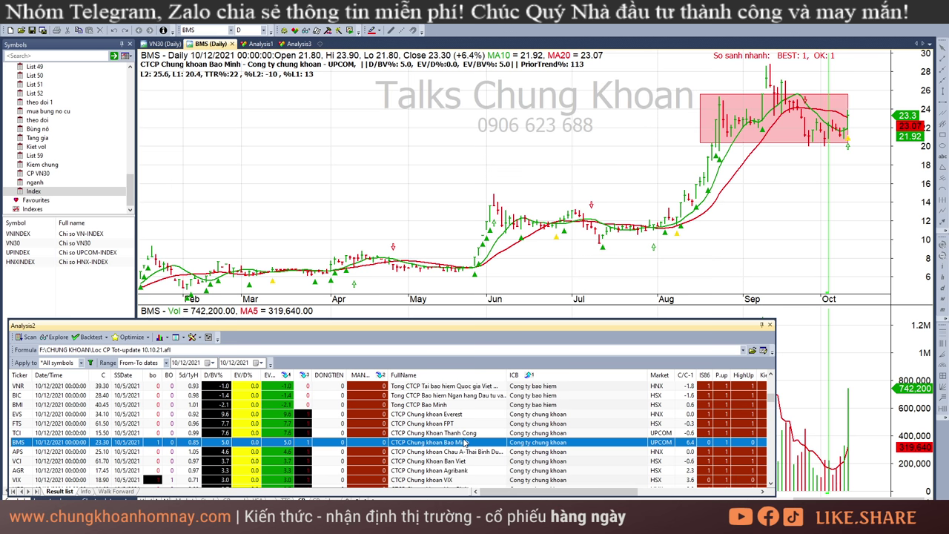
click(848, 161)
drag(841, 453, 834, 472)
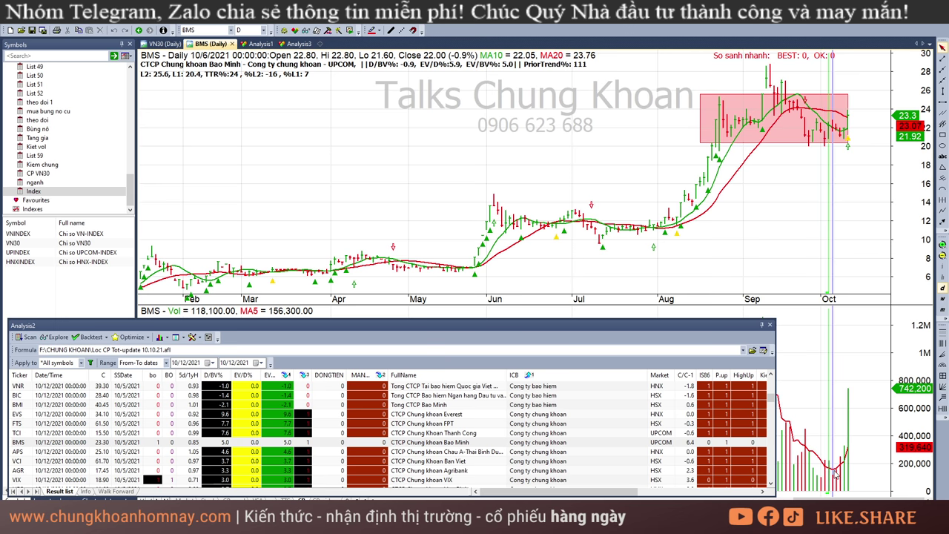
click(859, 165)
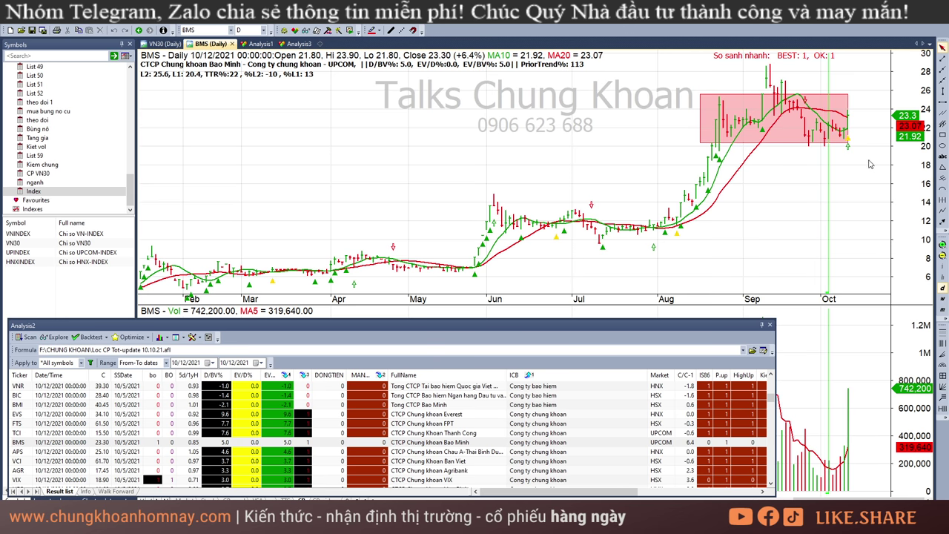
Step: Open the APS and VCI charts in turn and examine VCI's October price bars and volume
click(529, 453)
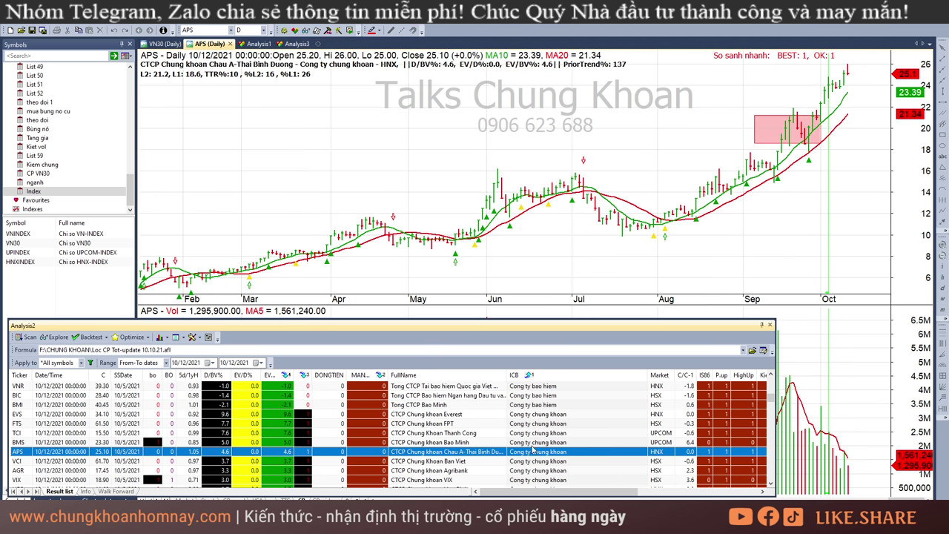
key(Down)
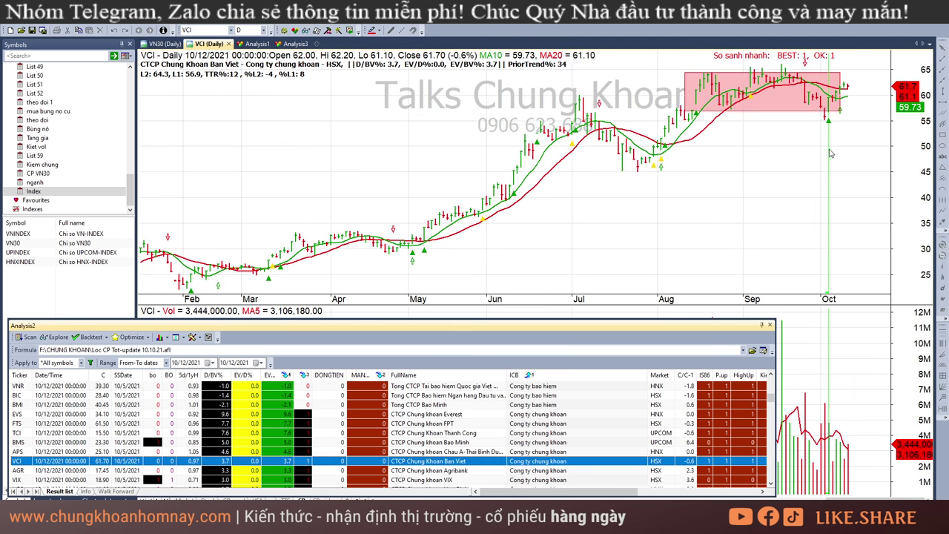
click(846, 456)
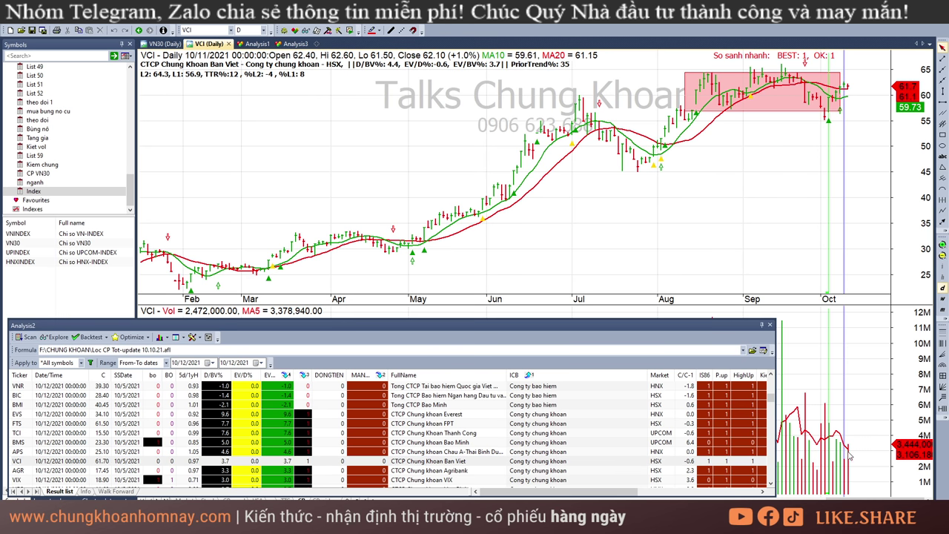
click(835, 120)
click(850, 113)
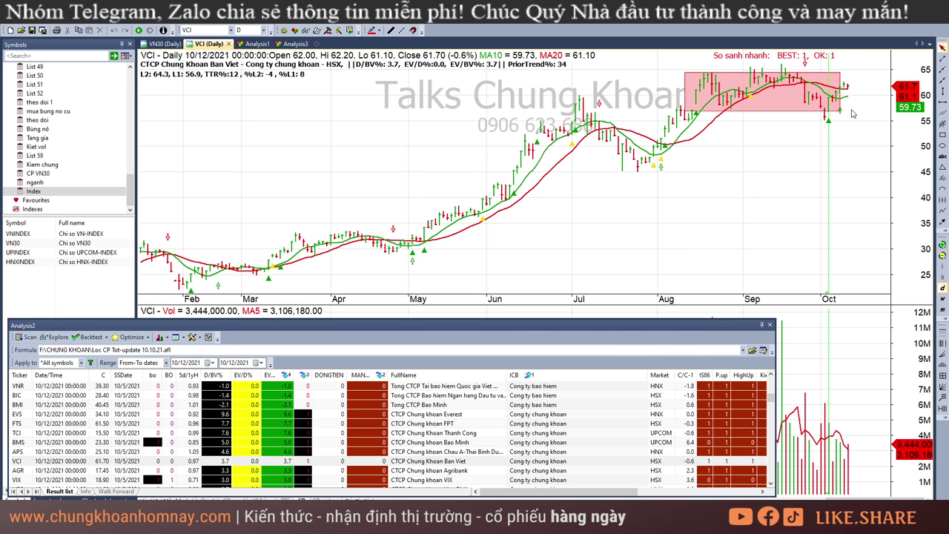
click(847, 114)
click(850, 113)
click(836, 119)
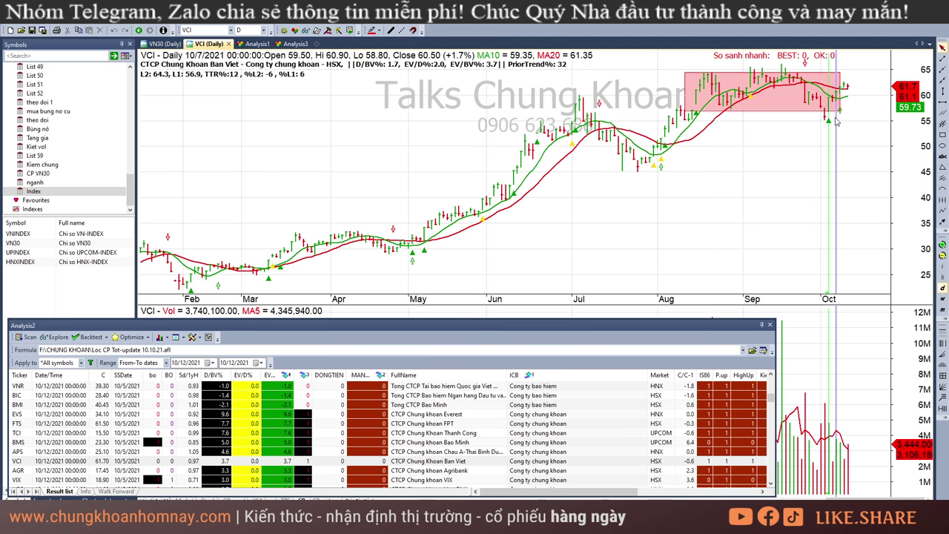
click(851, 117)
Step: Shift the pink accumulation rectangle on the VCI chart one bar later and inspect the 12 and 6 October bars
drag(836, 98, 841, 96)
click(850, 120)
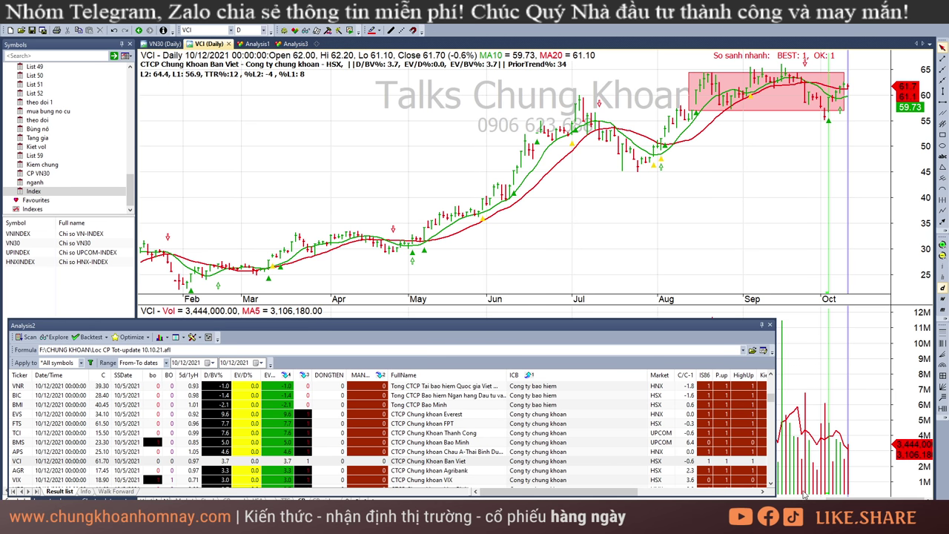
click(832, 470)
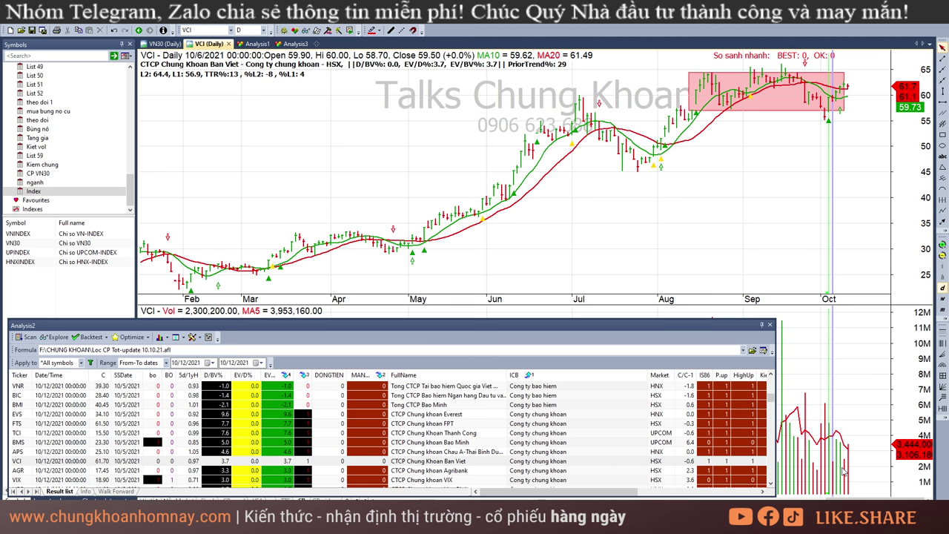
Step: Step through the results below VCI and open the AGR chart for review
click(461, 465)
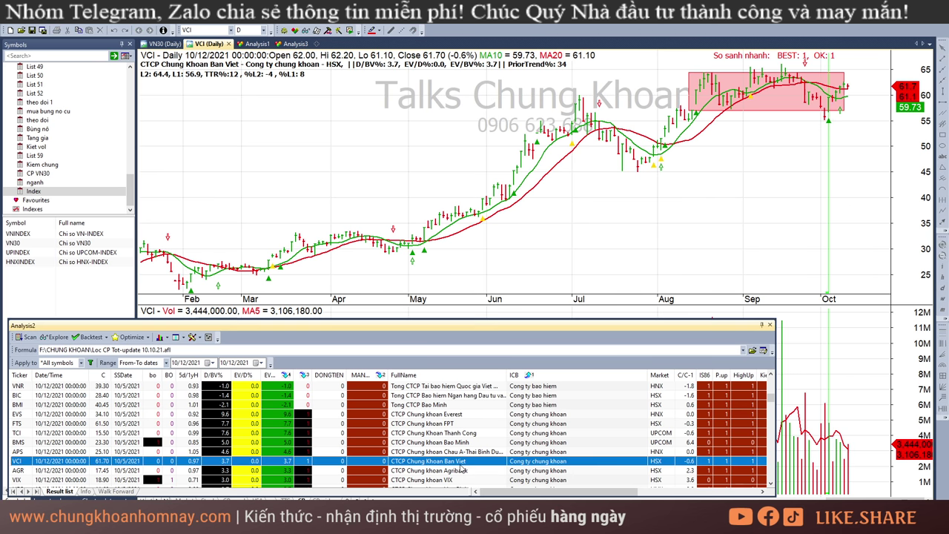
key(Down)
key(Down)
key(Up)
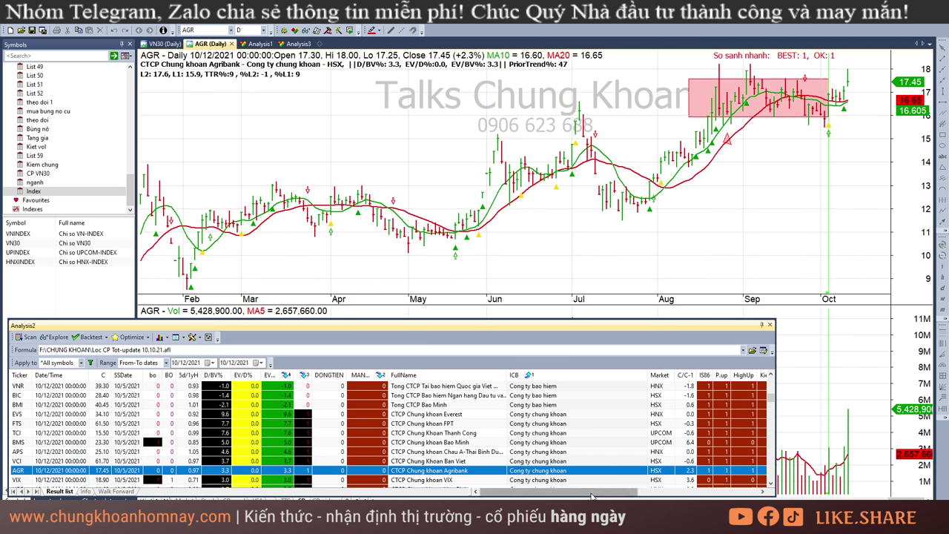
Step: Step down the results to the VND chart and inspect its latest price and volume bars
key(Down)
key(Down)
key(Down)
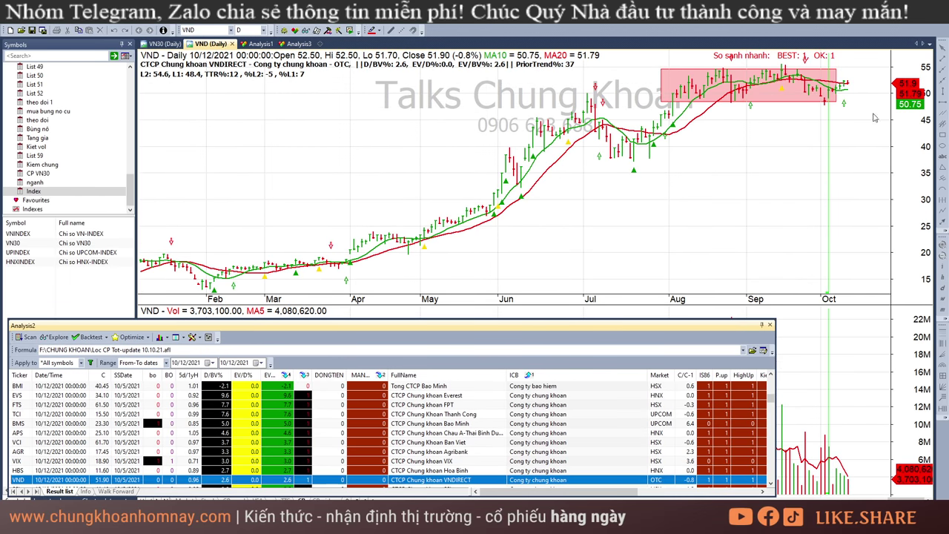
click(851, 488)
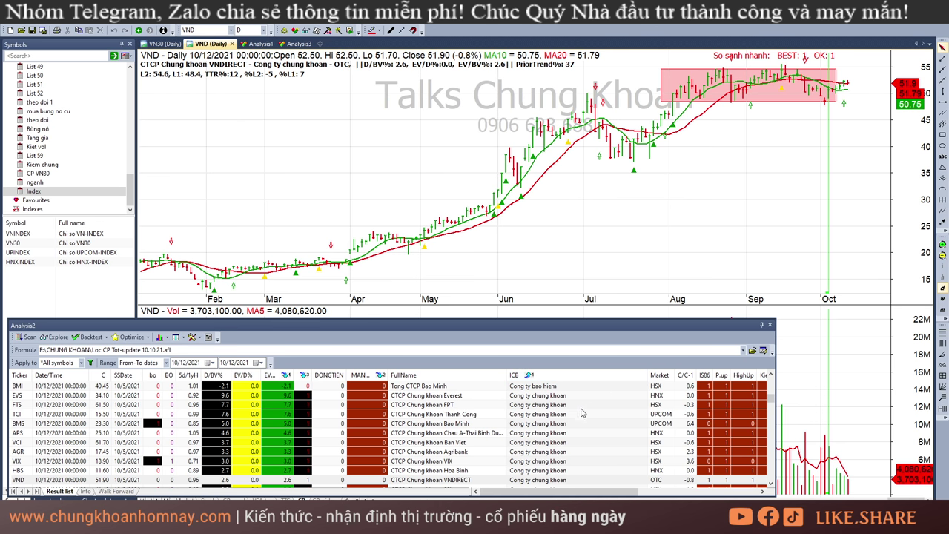
Step: Continue past SSI to the MBS chart and examine its October volume bars and latest price bar
scroll(547, 449, down, 3)
key(Down)
key(Down)
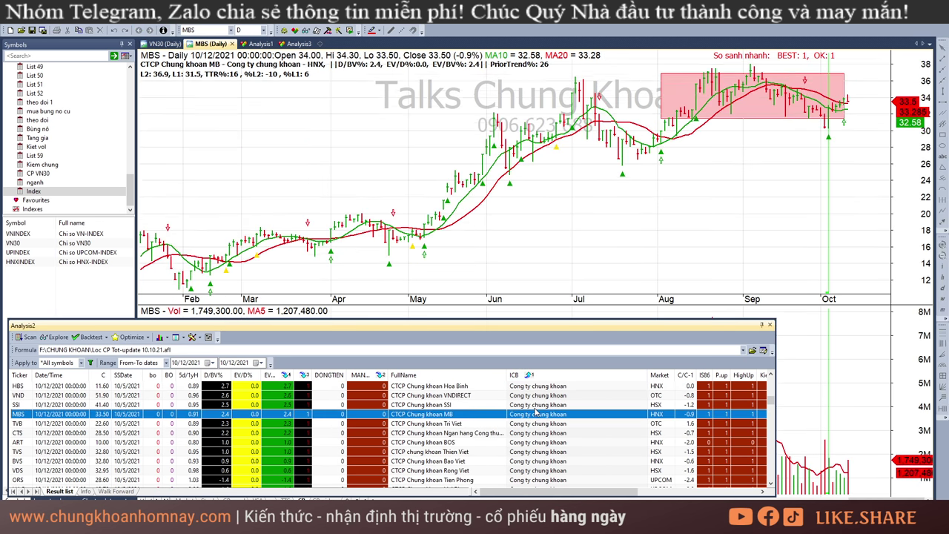
click(850, 462)
click(838, 438)
click(849, 471)
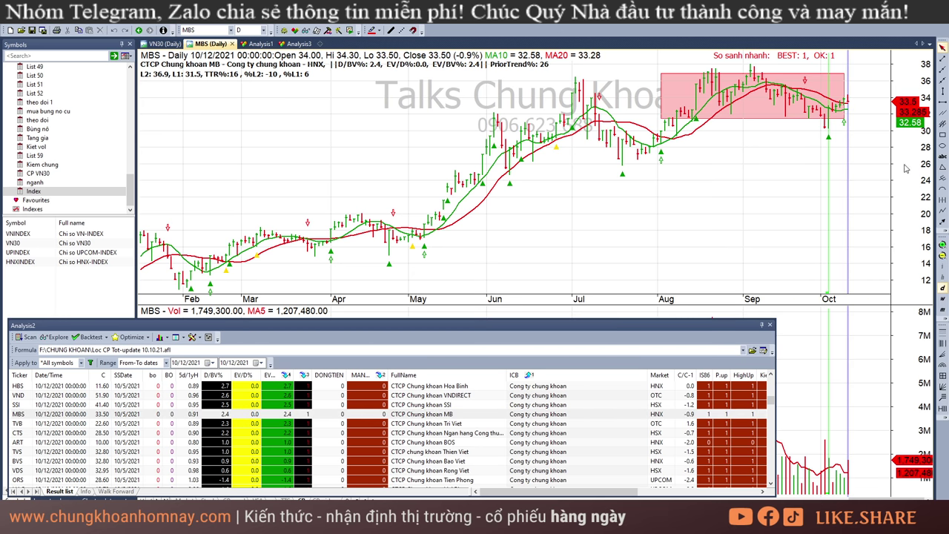
click(845, 154)
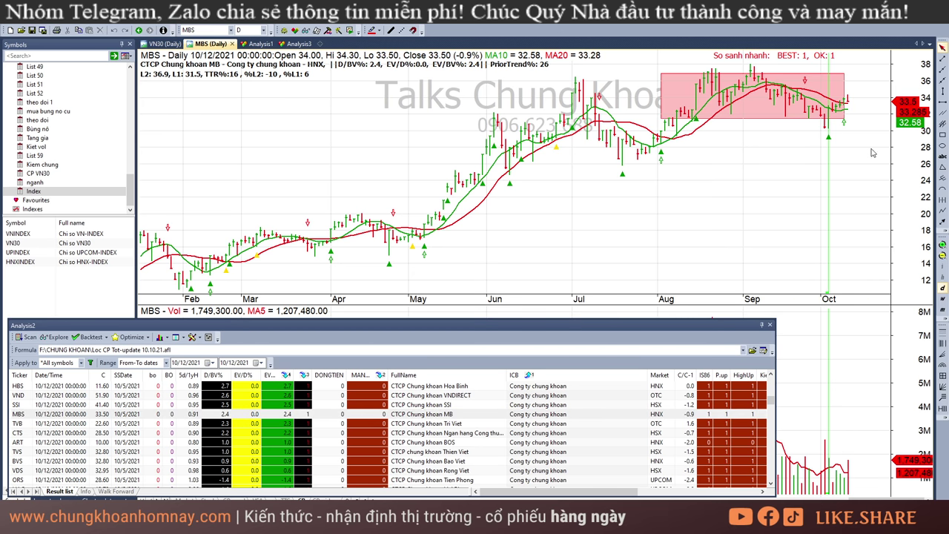
Step: Review the securities-company charts from TVB through CTS and ART down to BVS
click(476, 424)
key(Down)
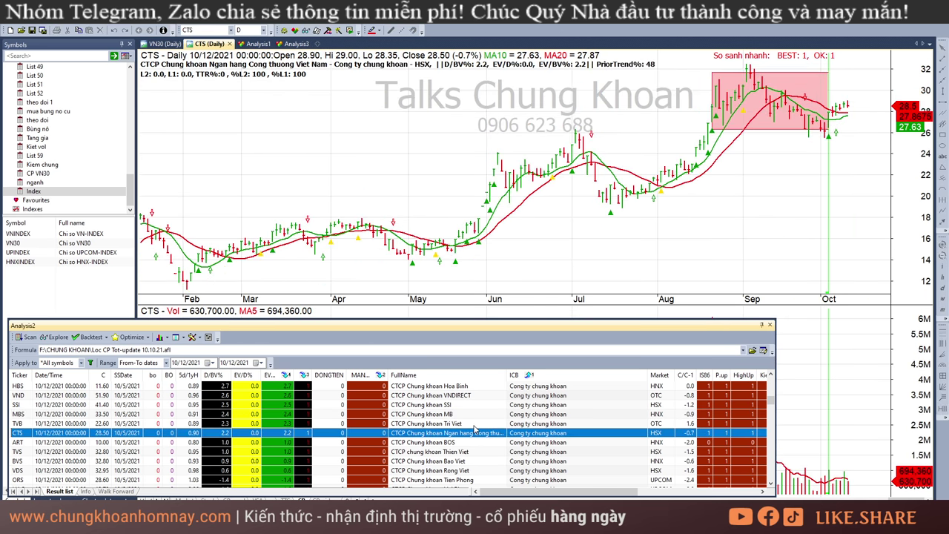
key(Down)
key(Down)
key(Down)
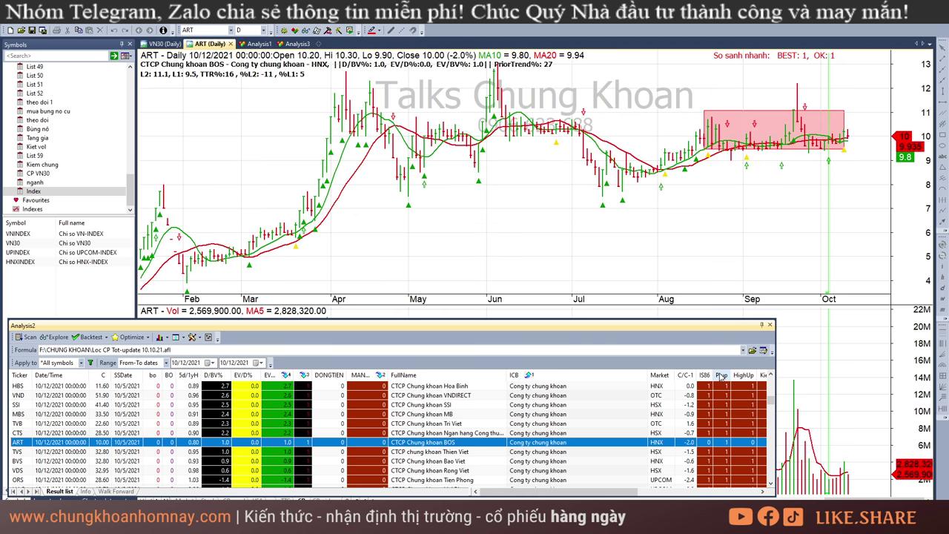
click(850, 486)
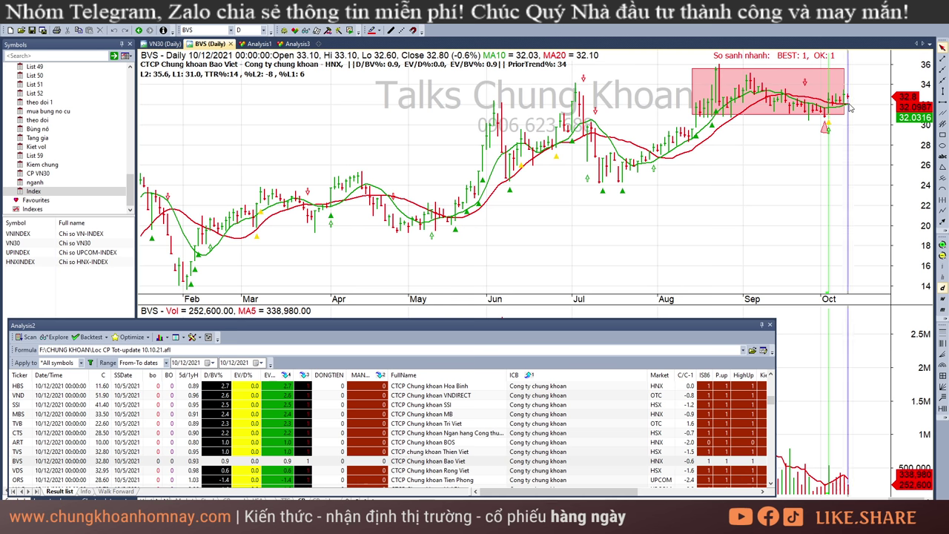
Step: Examine the BVS chart's October bars one by one, from 7 October to the latest session on 12 October
click(843, 134)
key(Right)
key(Right)
key(Right)
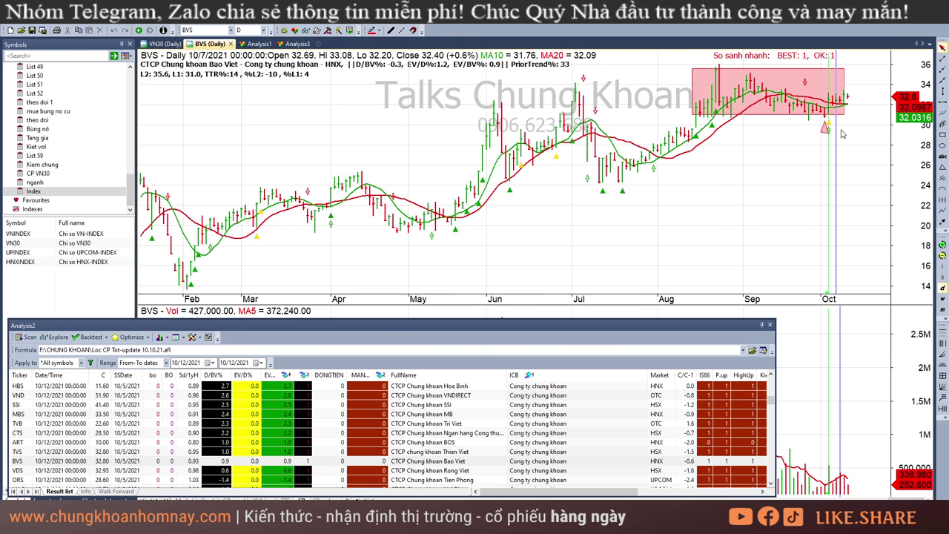
key(Left)
key(Left)
key(Right)
key(Right)
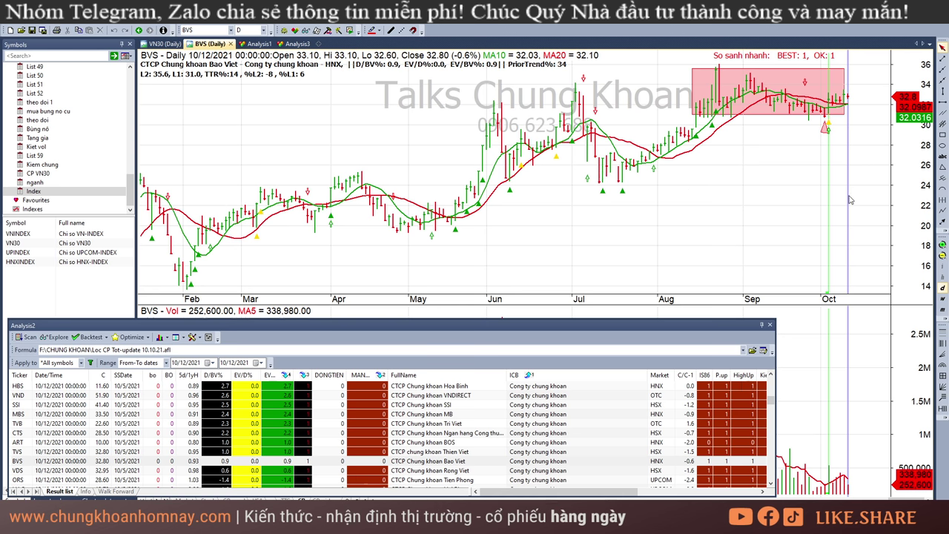
click(397, 464)
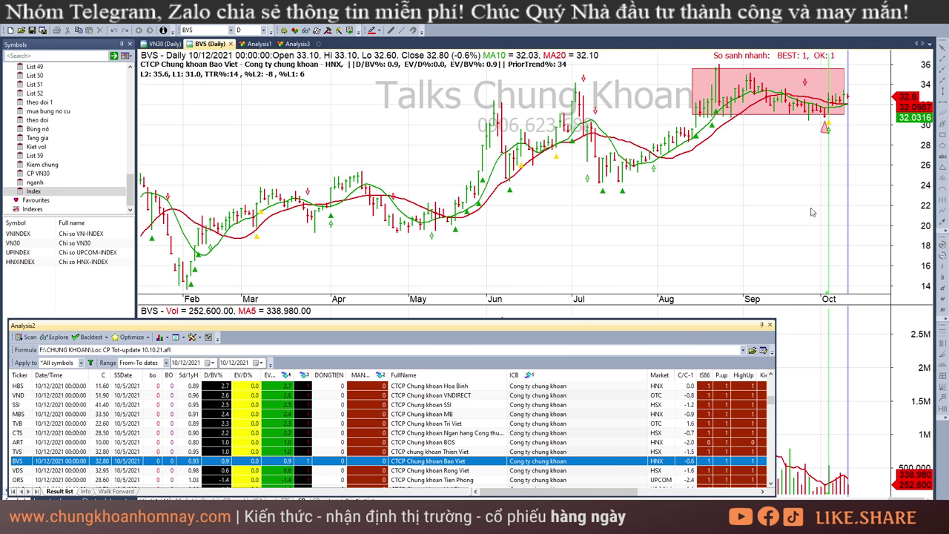
Step: Open the VDS chart and step through the remaining securities companies down to SHS
click(867, 178)
scroll(503, 375, down, 1)
click(400, 443)
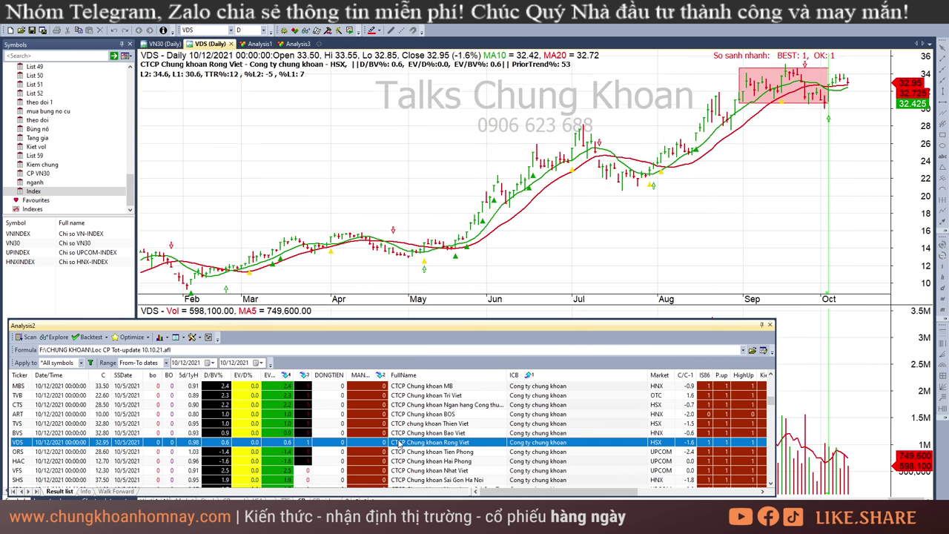
key(Down)
key(Down)
key(Down)
key(Down)
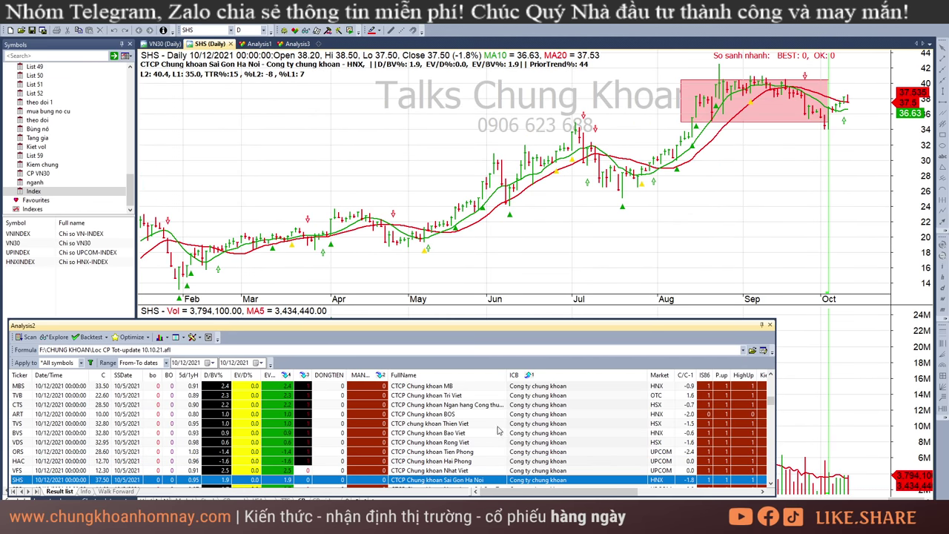
Step: Find the coal-mining group (Khai thac than) in the results and open the NBC chart
scroll(534, 427, down, 5)
scroll(553, 420, down, 8)
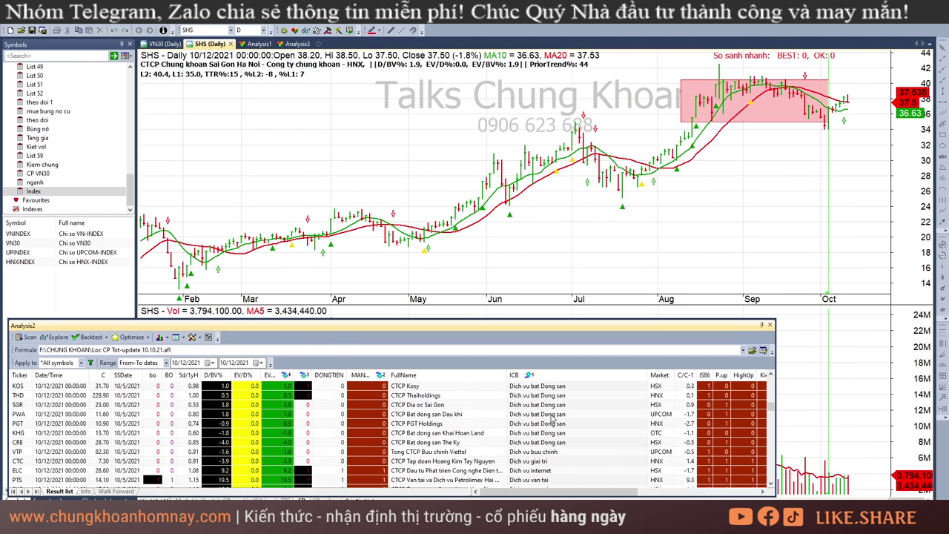
scroll(560, 422, down, 8)
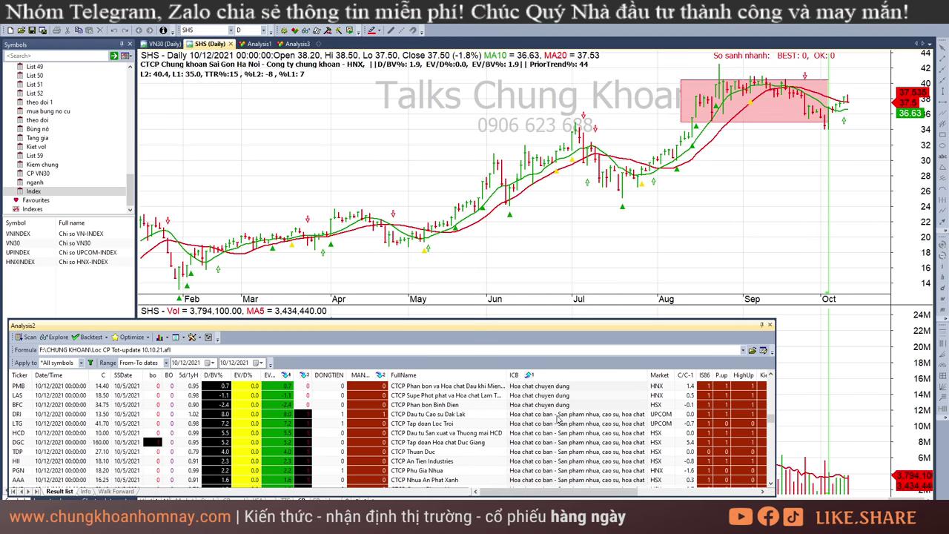
click(564, 426)
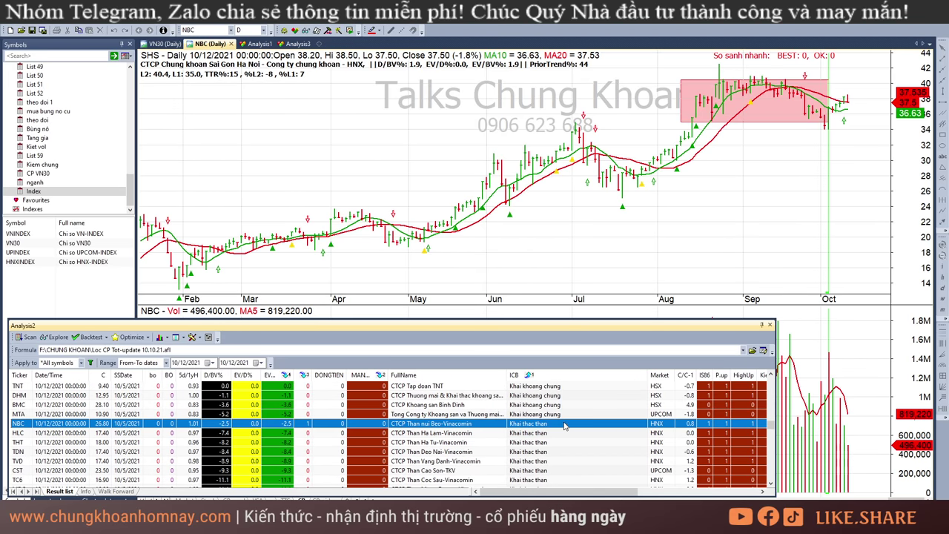
Step: Inspect NBC's October price bars and volume, including the 6, 8 and 11 October sessions
click(841, 197)
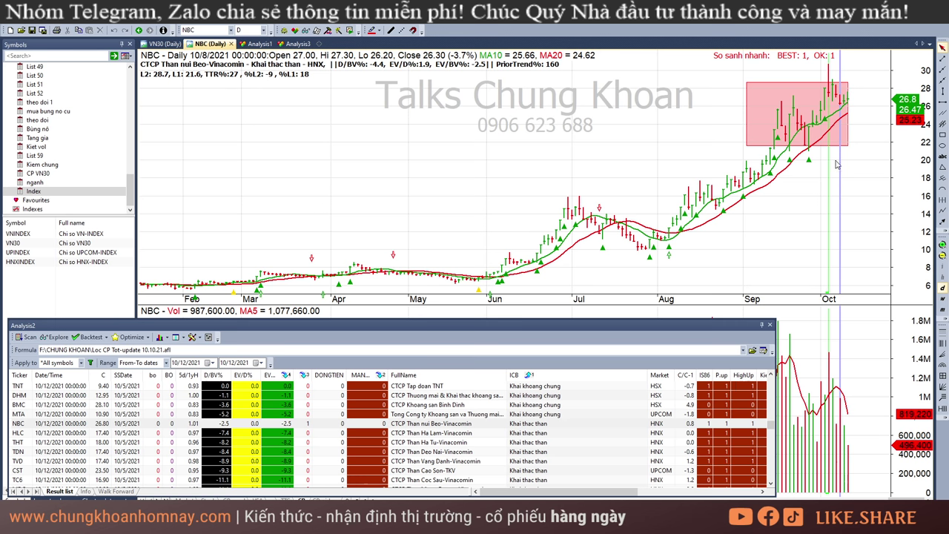
click(830, 243)
click(833, 188)
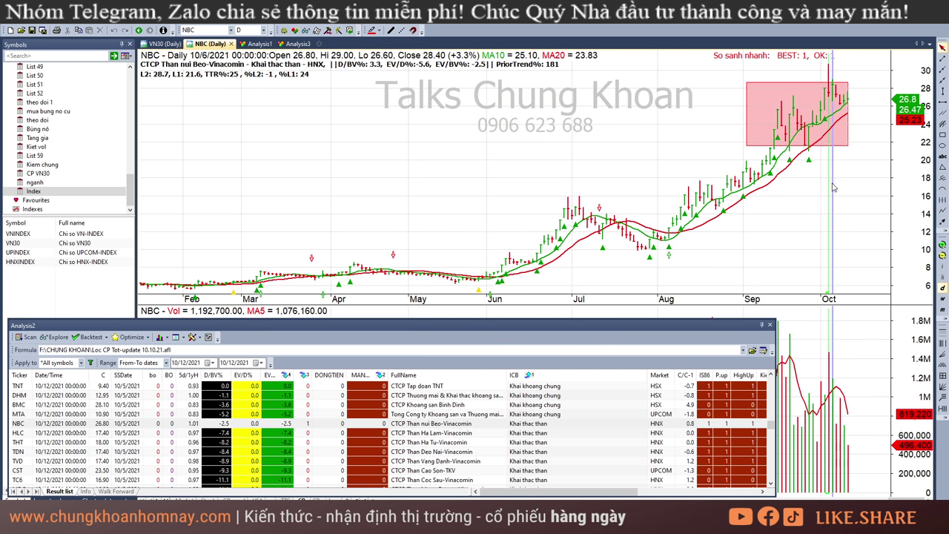
click(844, 189)
click(839, 447)
click(846, 447)
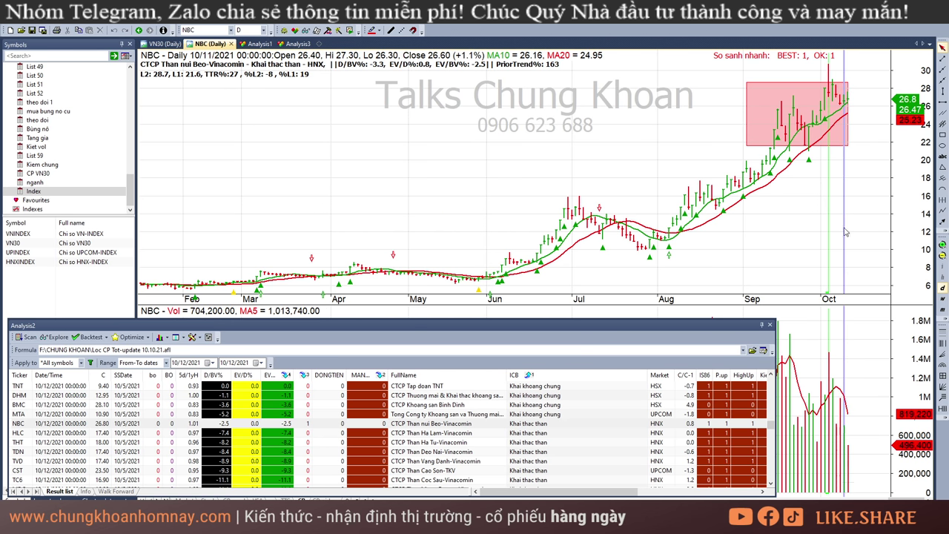
click(871, 180)
Step: Open the HLC chart and inspect its 28 September low and its 8 and 12 October bars
click(478, 436)
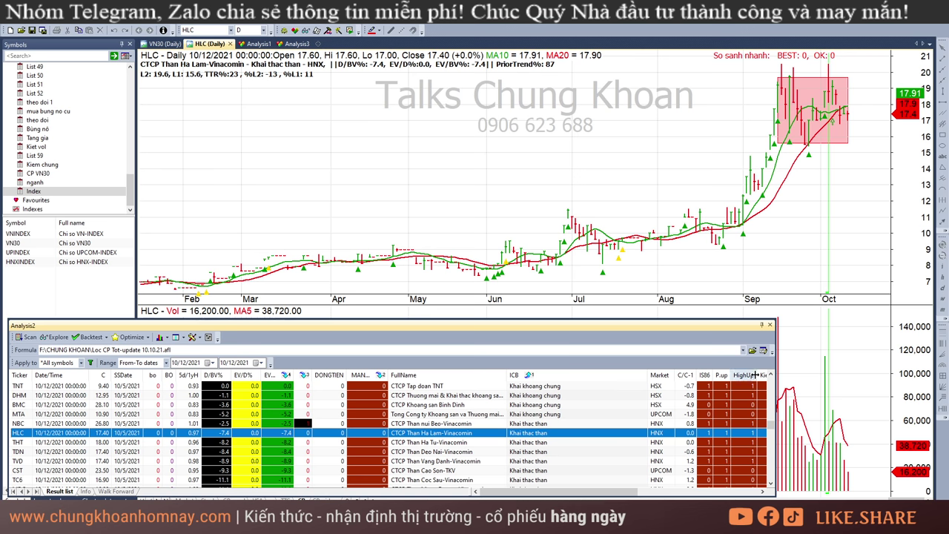
click(804, 174)
click(808, 176)
click(840, 169)
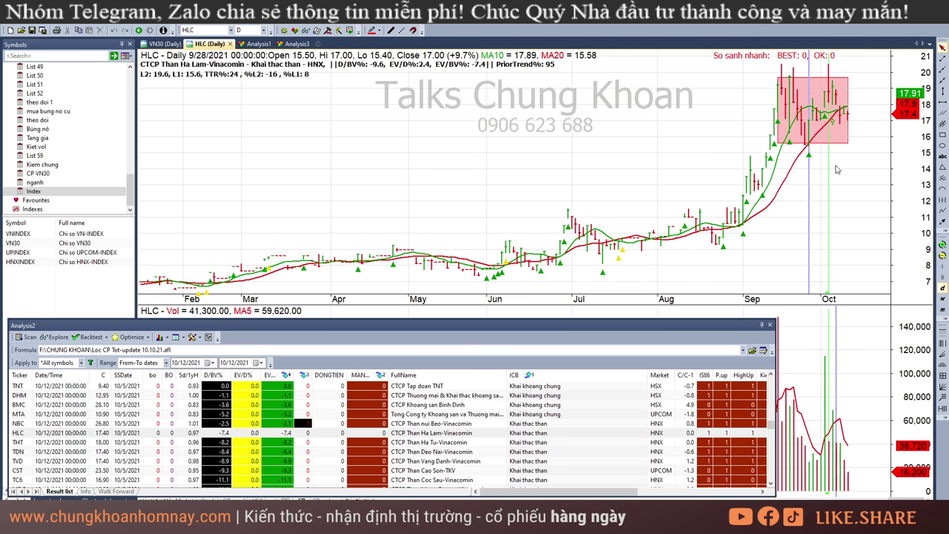
click(843, 221)
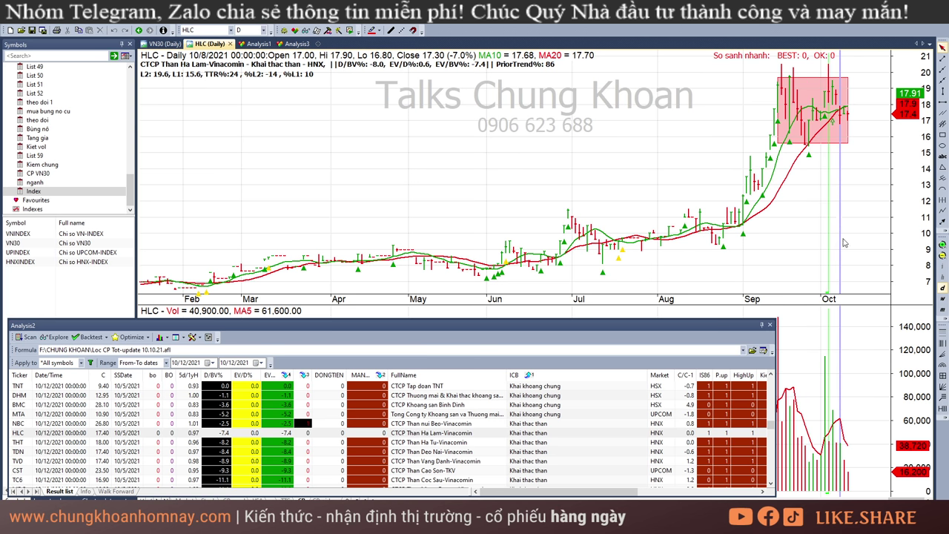
click(843, 243)
click(848, 155)
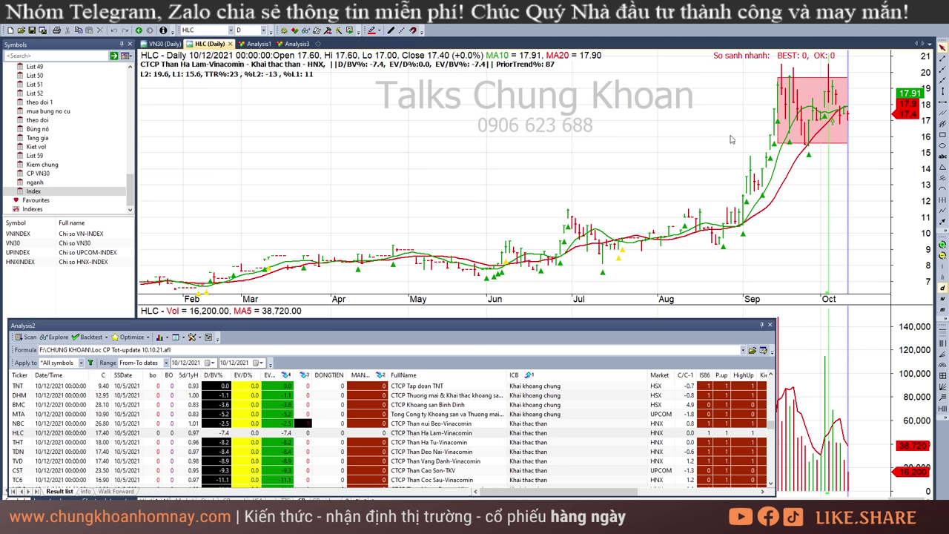
click(883, 184)
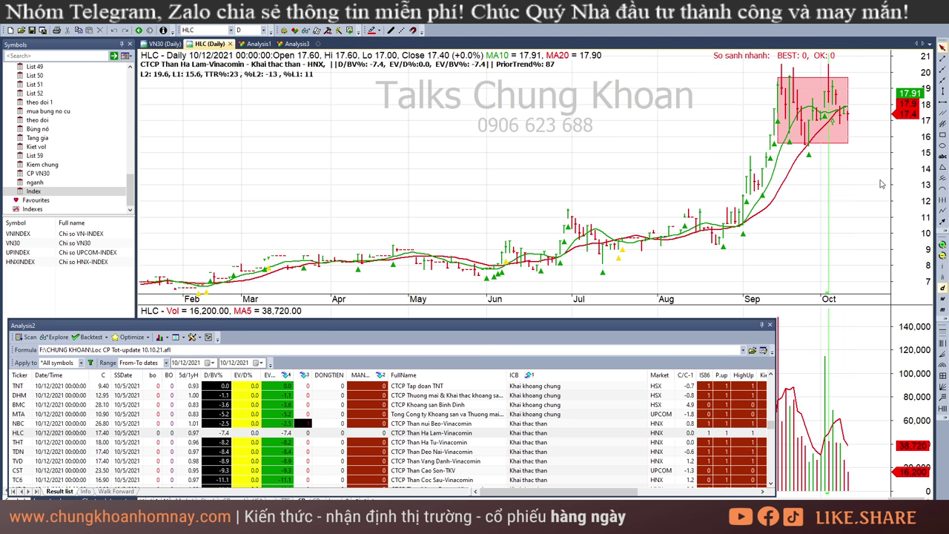
Step: Open the THT chart and inspect its 11 and 12 October price and volume bars
click(453, 443)
click(852, 202)
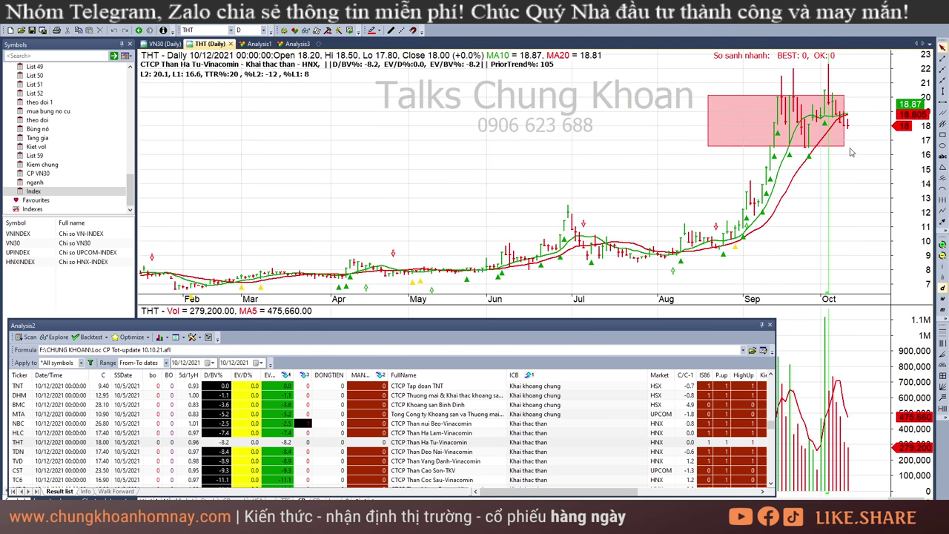
click(843, 468)
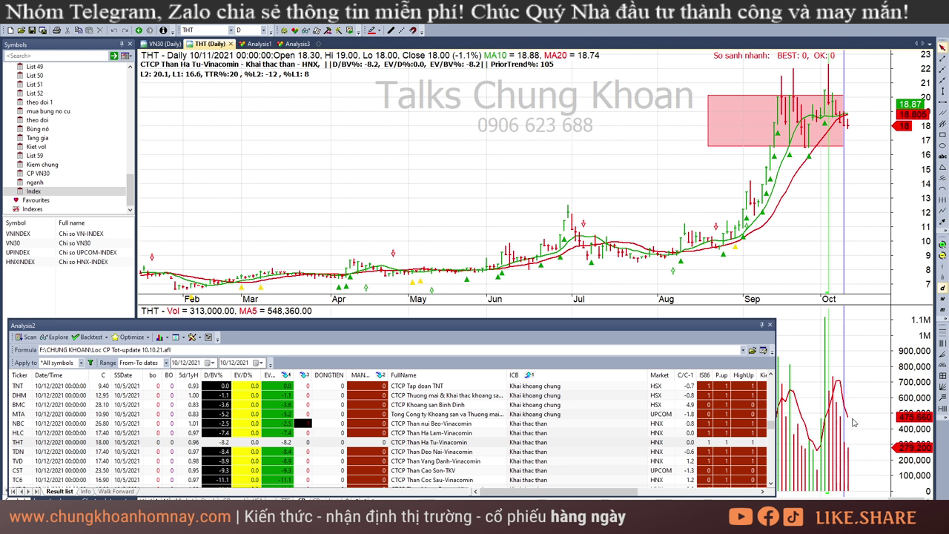
click(859, 158)
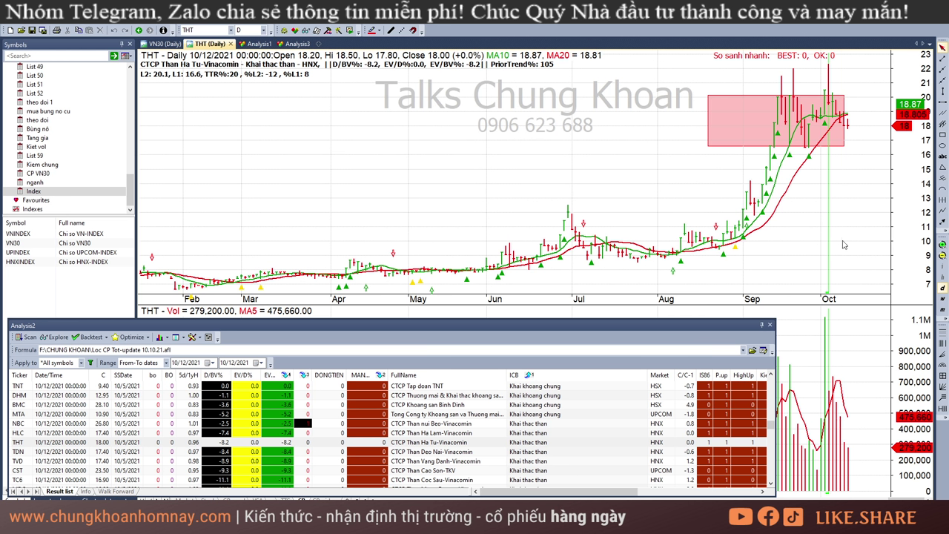
Step: Review the remaining coal-mining charts from TDN through TVD and TC6, continuing down the results to SRC
click(525, 454)
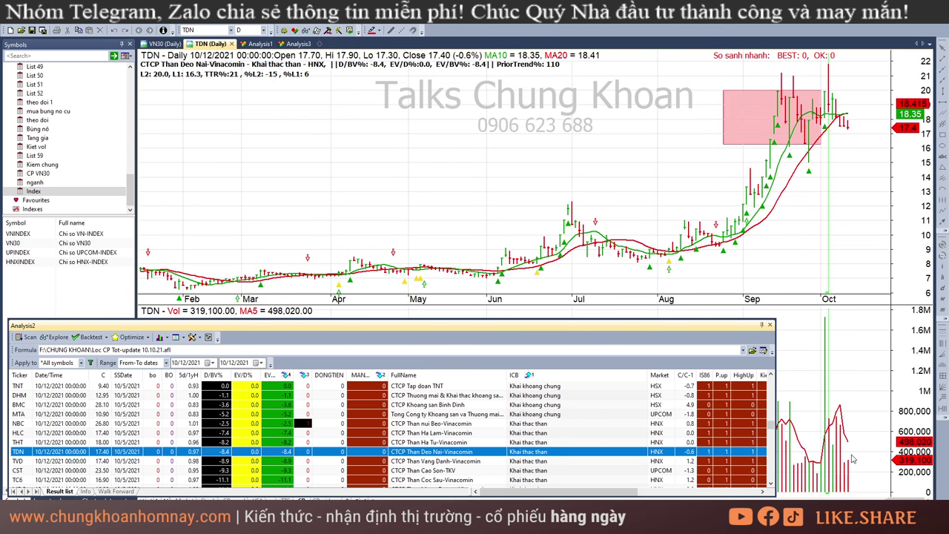
key(Down)
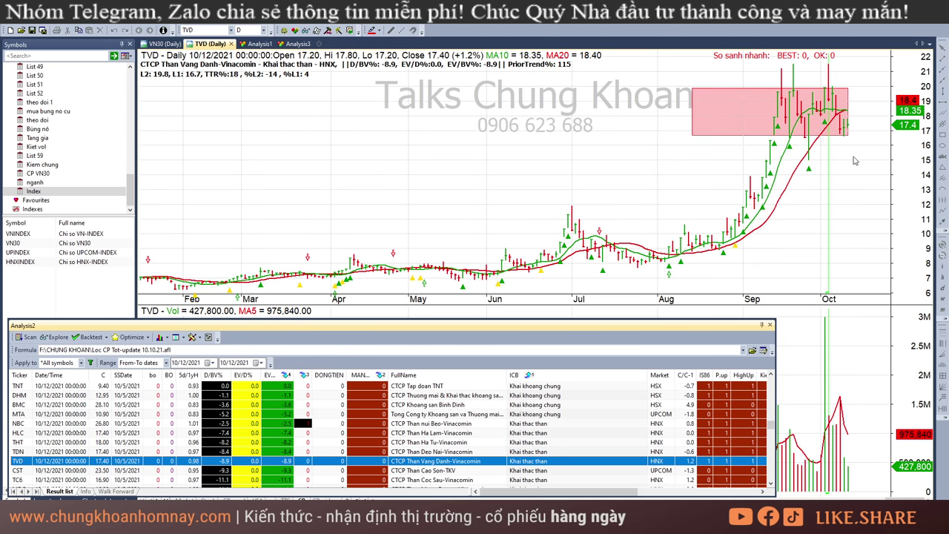
key(Down)
key(Down)
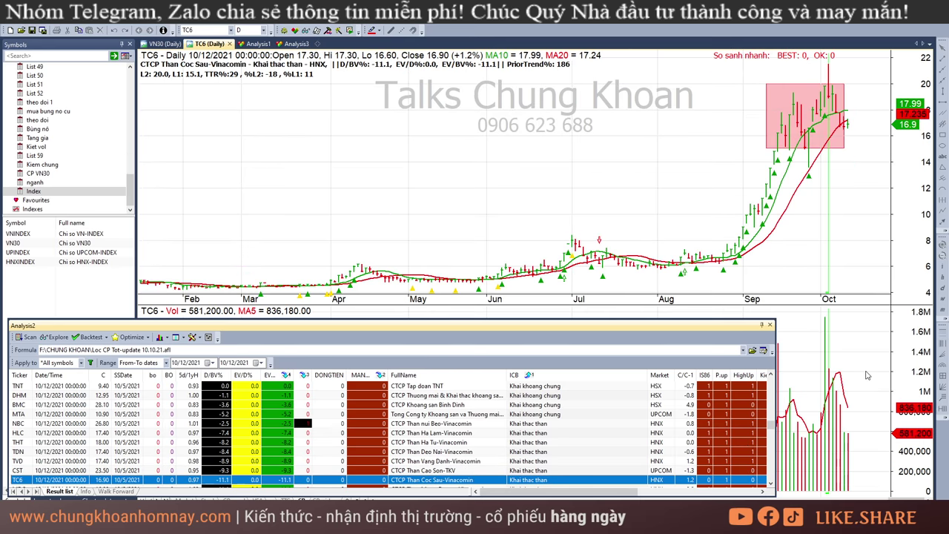
key(Down)
key(Down)
key(Down)
key(Down)
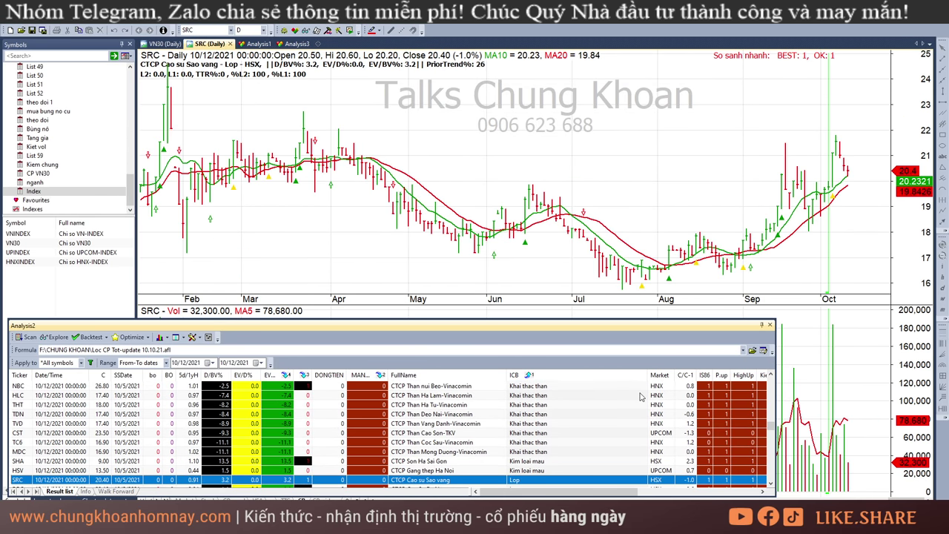
Step: Find the banking group (Ngan hang), open the SHB chart and inspect its 5 and 11 October bars
scroll(603, 434, down, 3)
scroll(601, 436, down, 2)
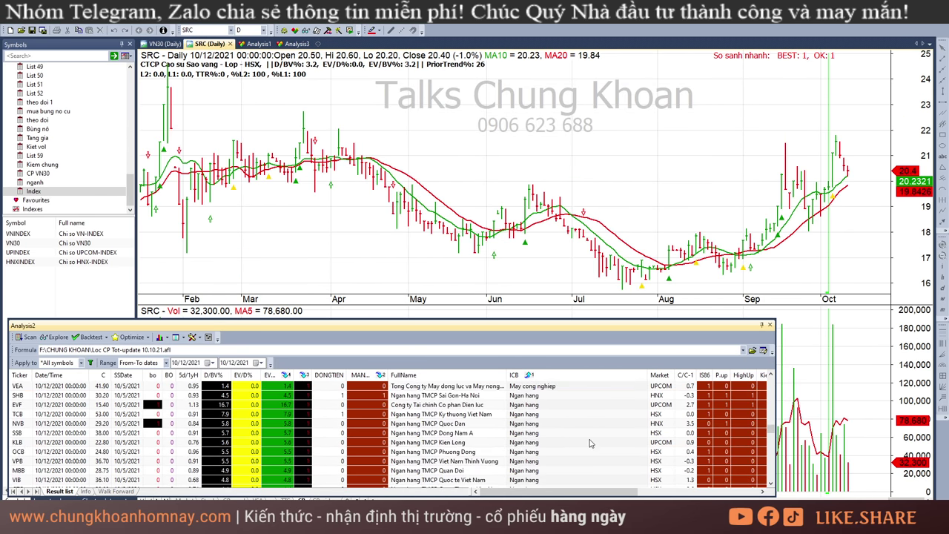
click(550, 398)
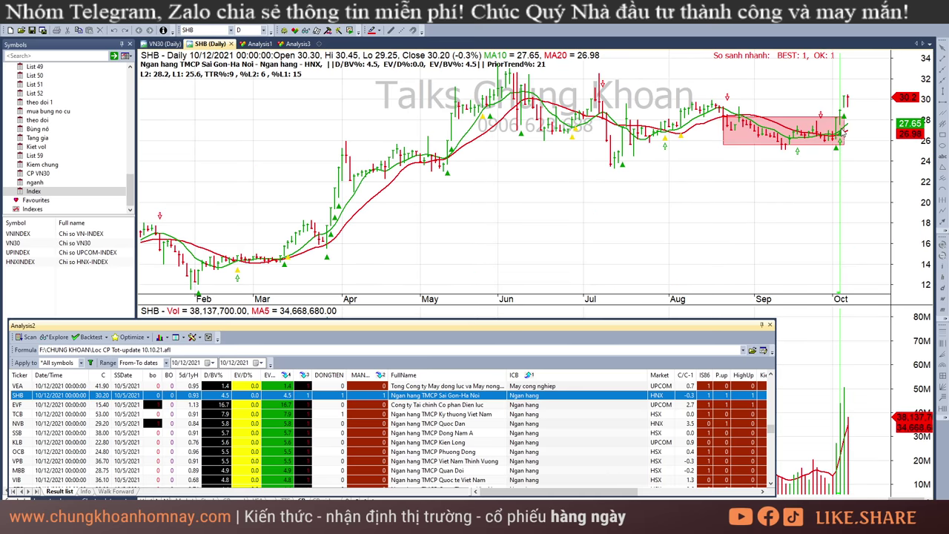
click(851, 183)
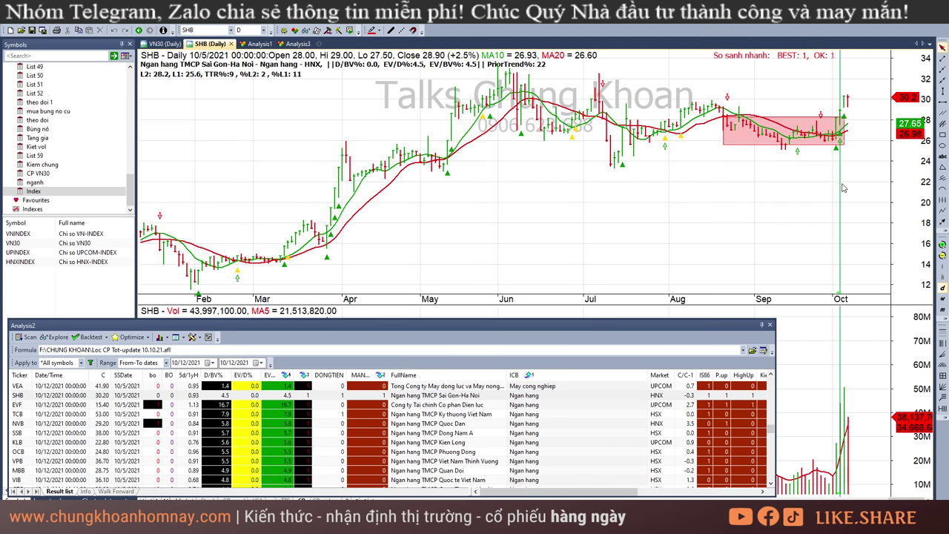
click(839, 255)
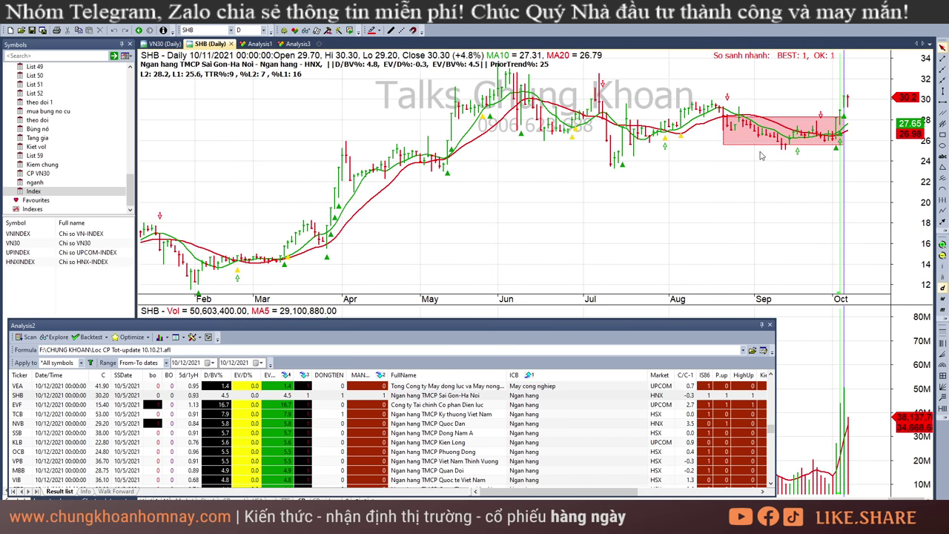
Step: Compare the price and volume of SHB's 4, 11 and 12 October bars around its move out of the shaded range
key(Right)
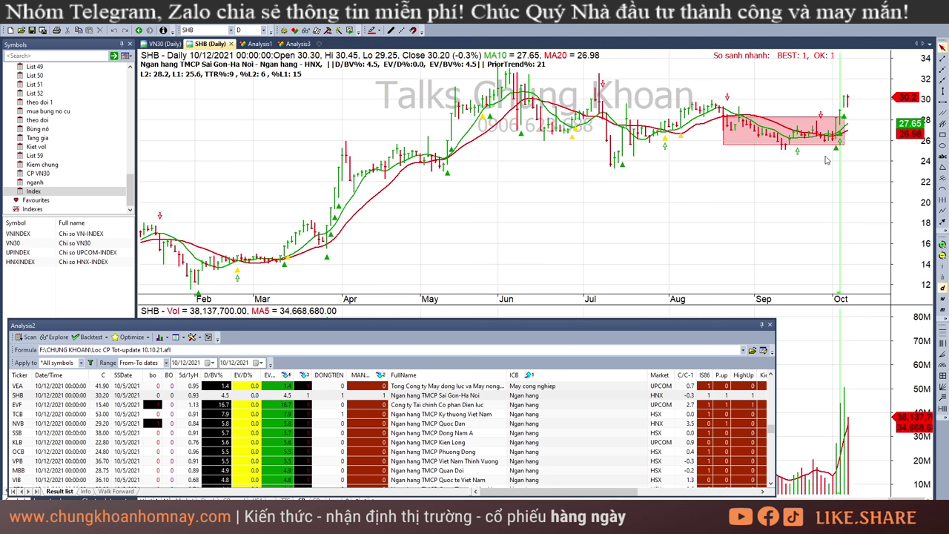
click(789, 170)
click(818, 178)
click(836, 180)
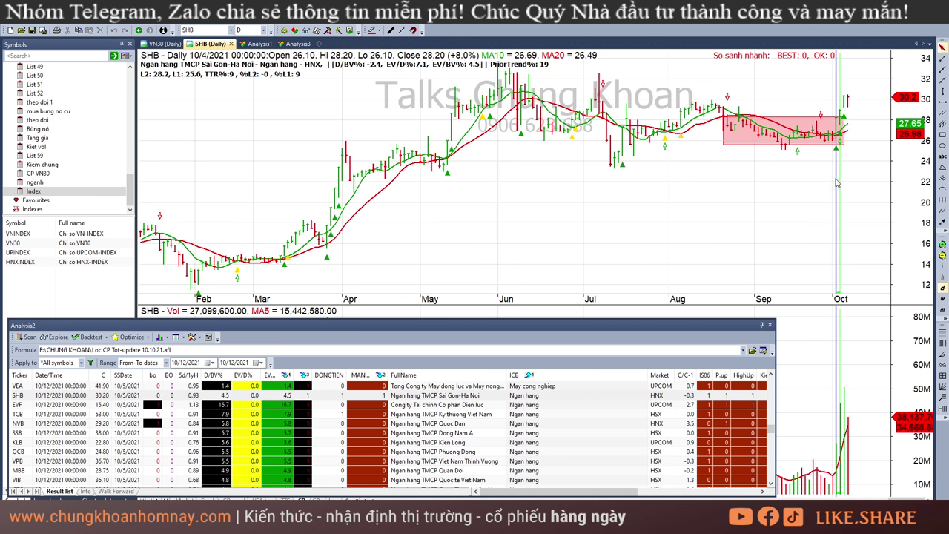
mouse_move(853, 108)
click(846, 104)
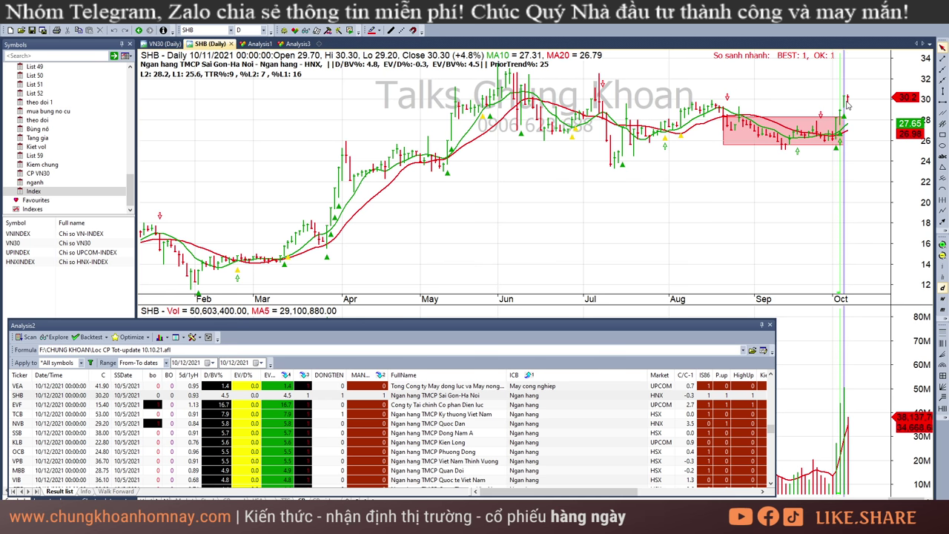
click(839, 109)
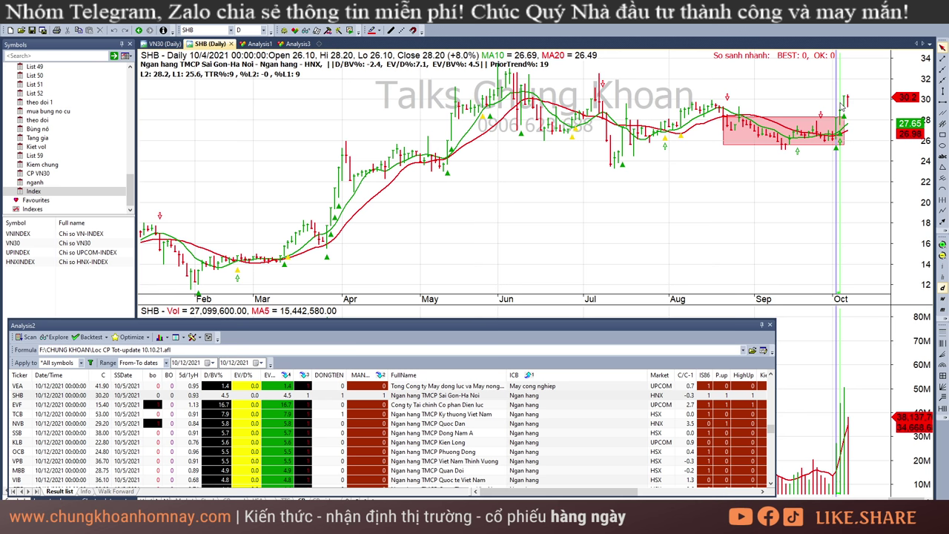
click(840, 103)
click(845, 103)
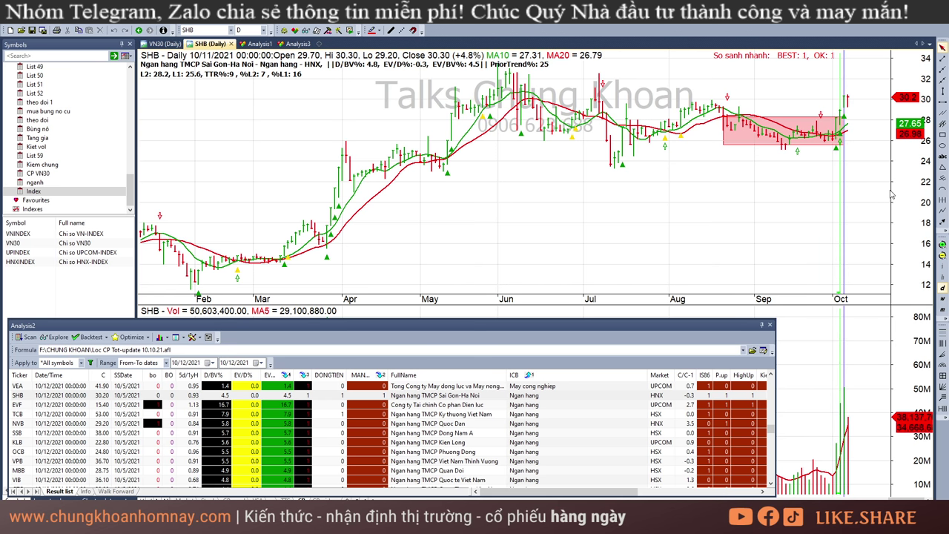
mouse_move(892, 194)
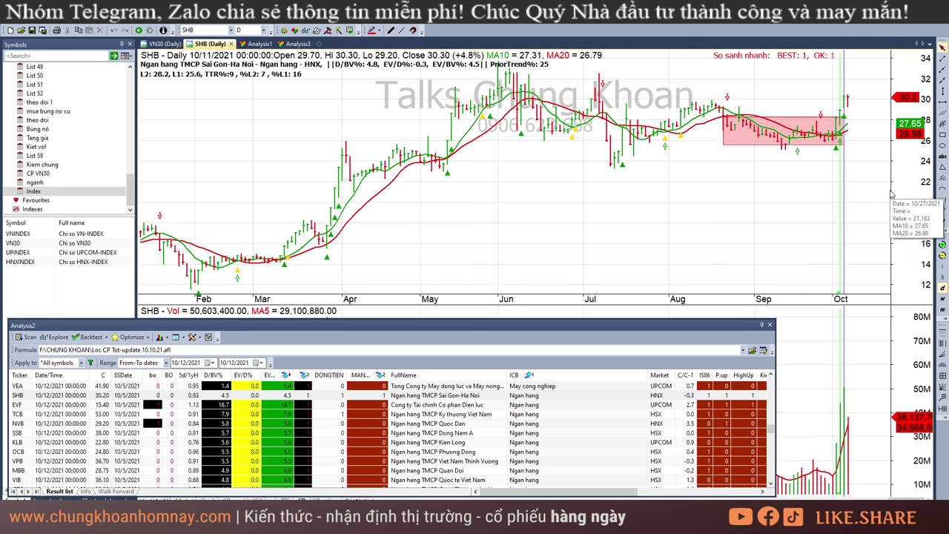
click(848, 109)
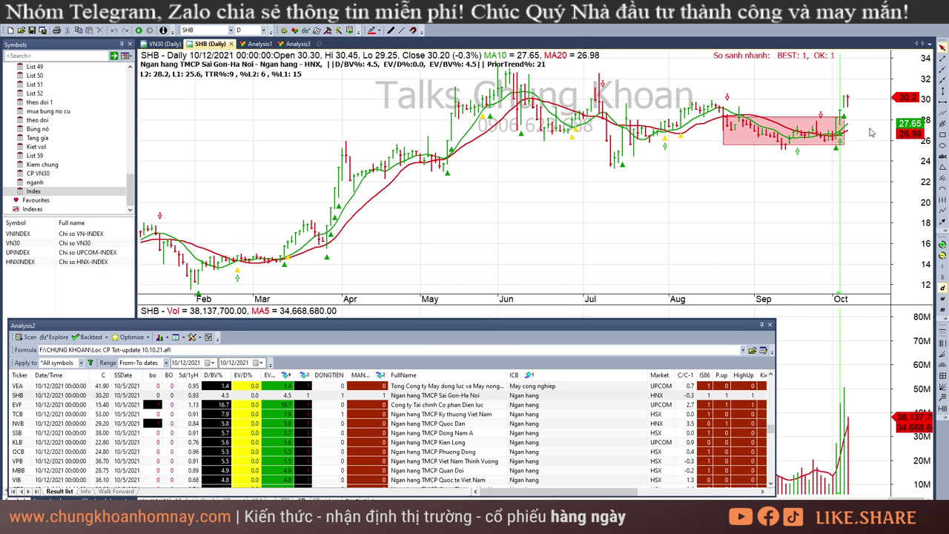
Step: Inspect SHB's 1, 4 and 5 October bars, finishing on its 12 October bar
click(836, 171)
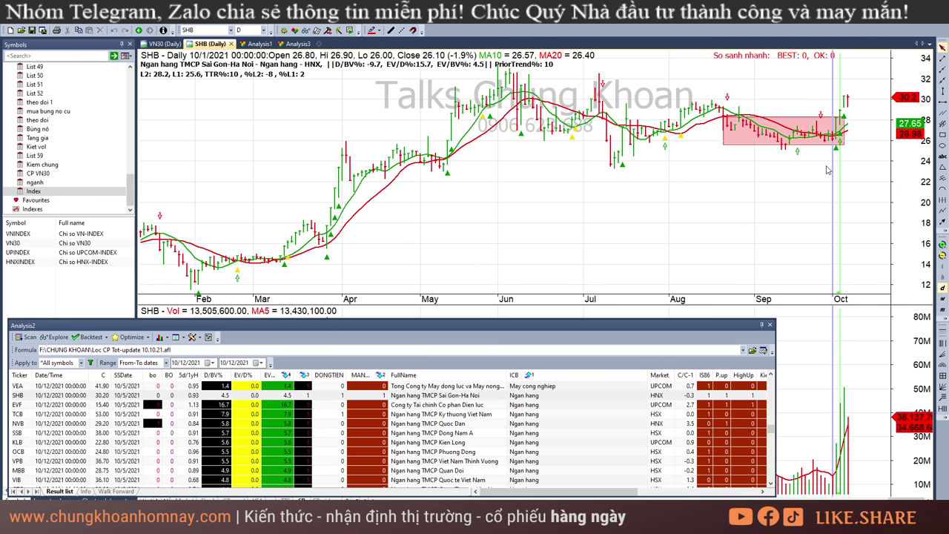
click(827, 170)
click(833, 170)
click(840, 170)
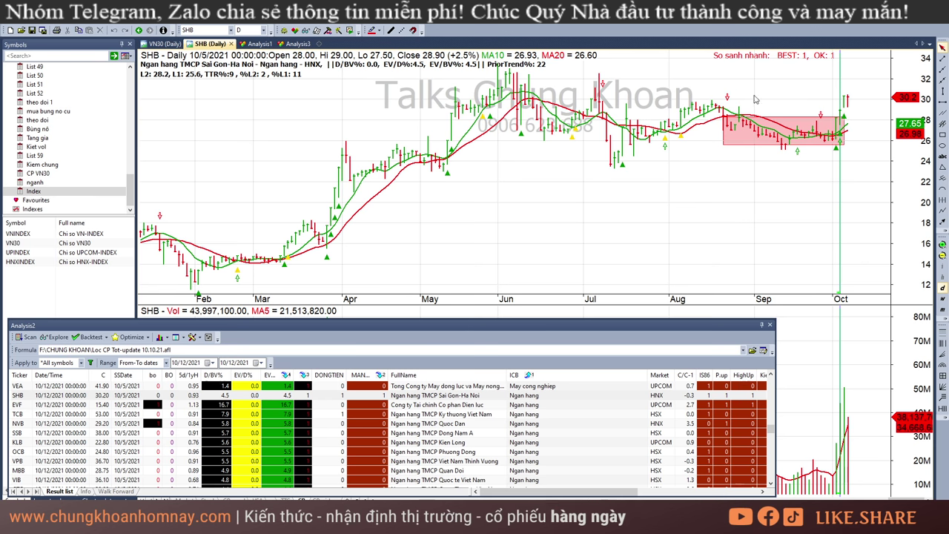
click(837, 169)
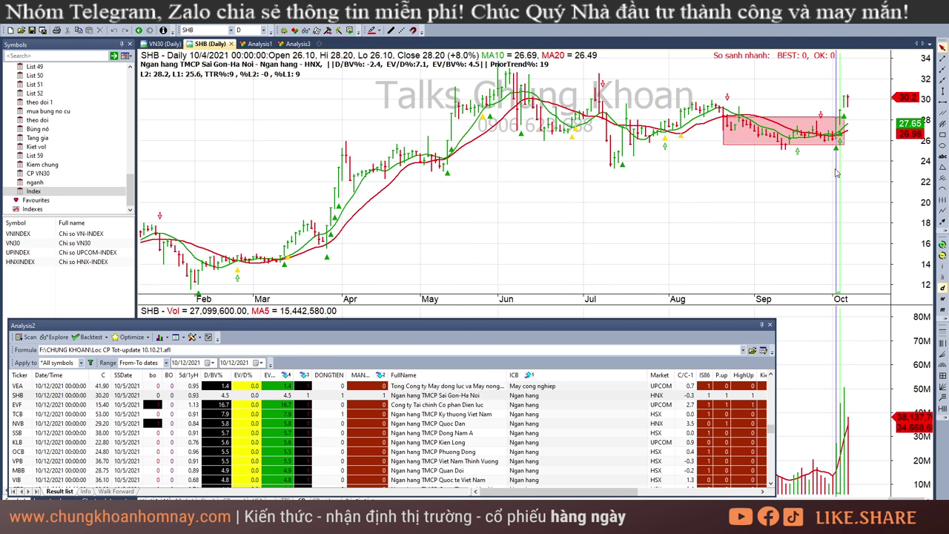
click(829, 168)
click(836, 168)
click(875, 174)
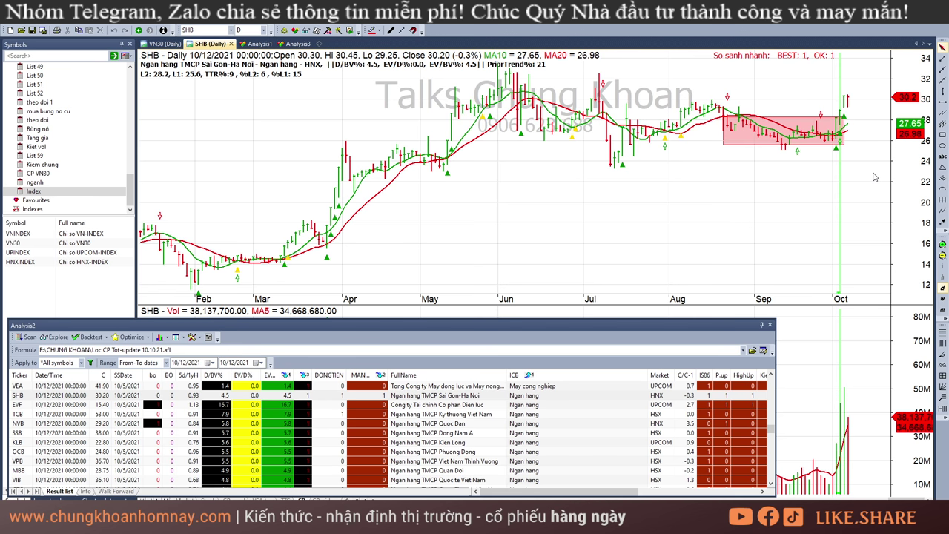
Step: Open the EVF and TCB charts and inspect TCB's 11 and 12 October price and volume bars
click(412, 406)
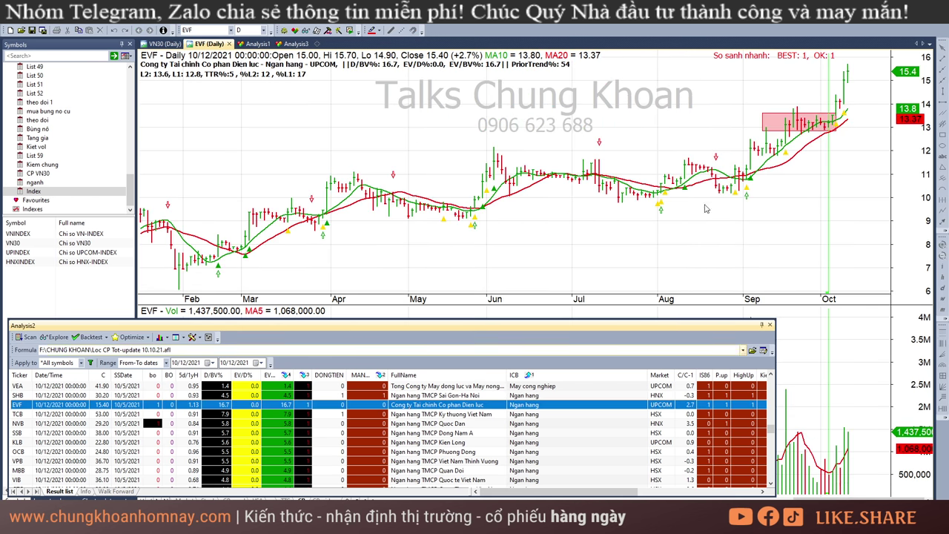
key(Down)
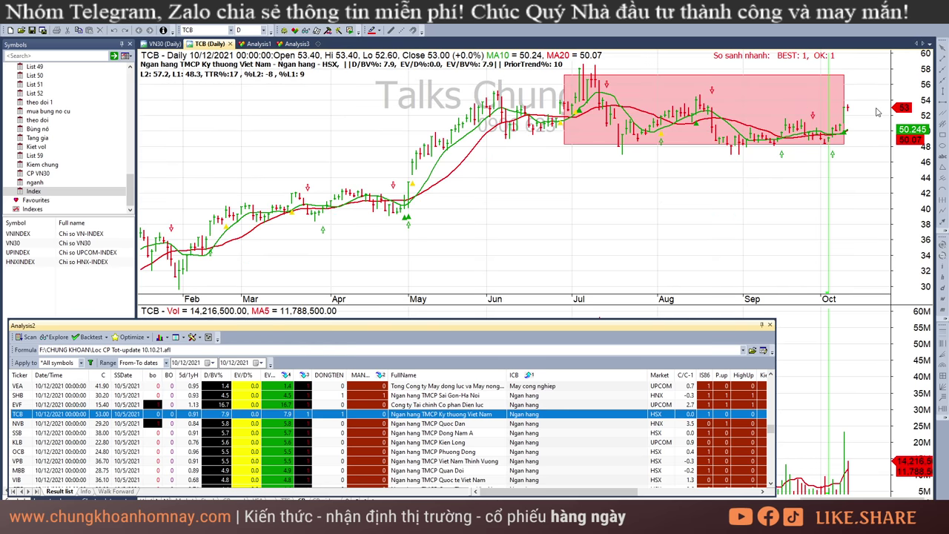
key(Up)
key(Down)
click(833, 181)
click(839, 180)
click(847, 172)
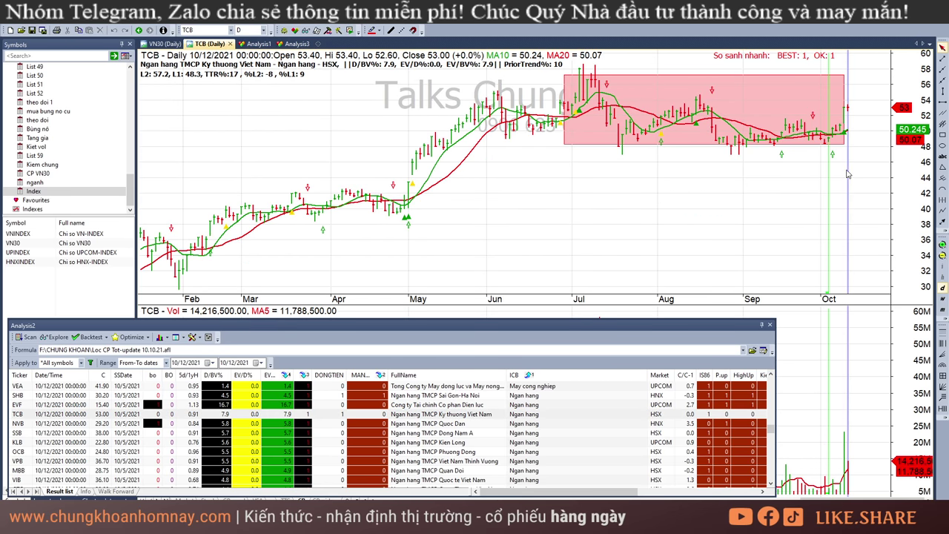
click(836, 450)
click(844, 446)
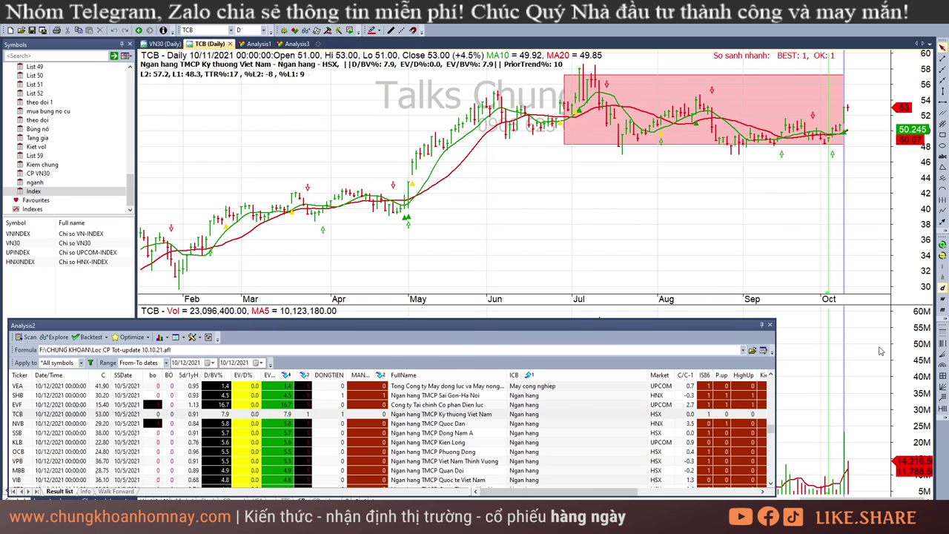
drag(854, 474, 808, 480)
click(853, 121)
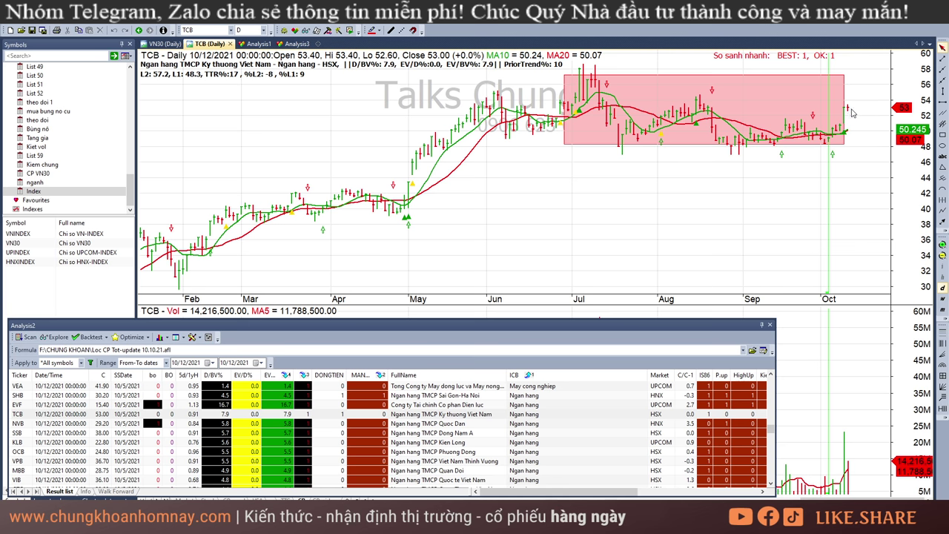
Step: Review the banking charts from NVB through SSB, KLB, OCB, VPB, MBB and VIB to CTG
click(540, 424)
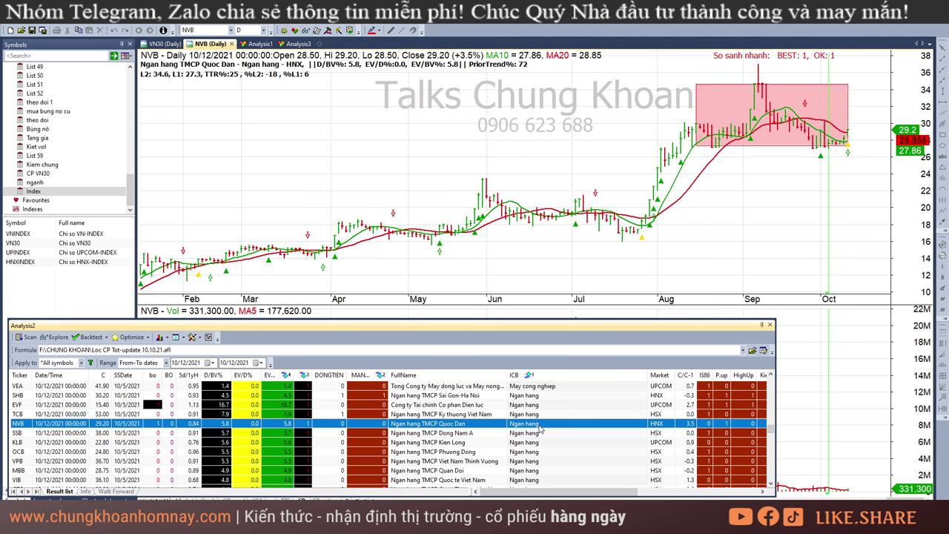
key(Down)
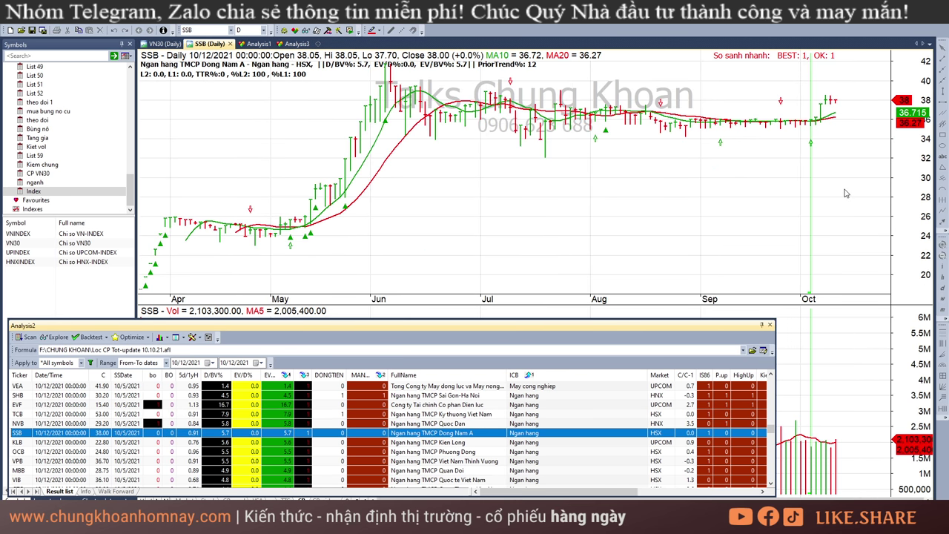
key(Down)
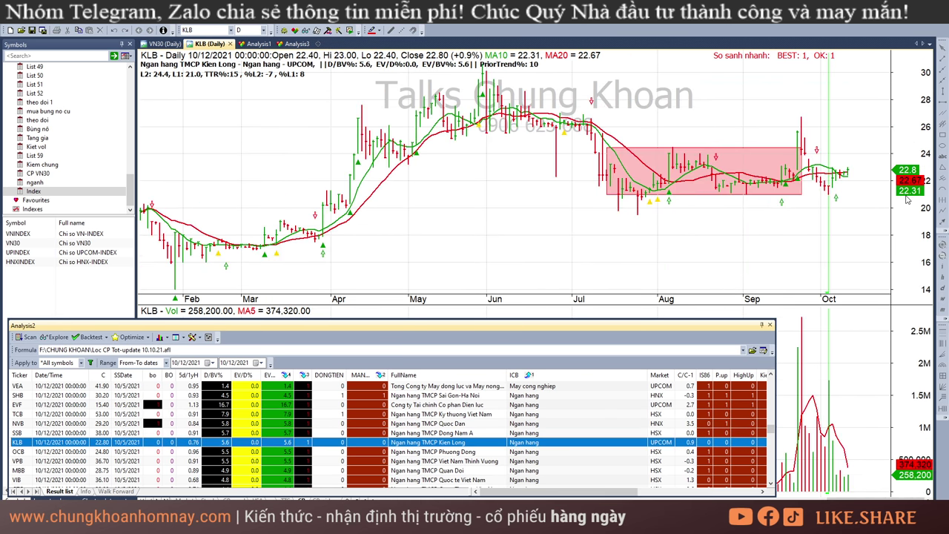
key(Down)
key(Down)
key(Down)
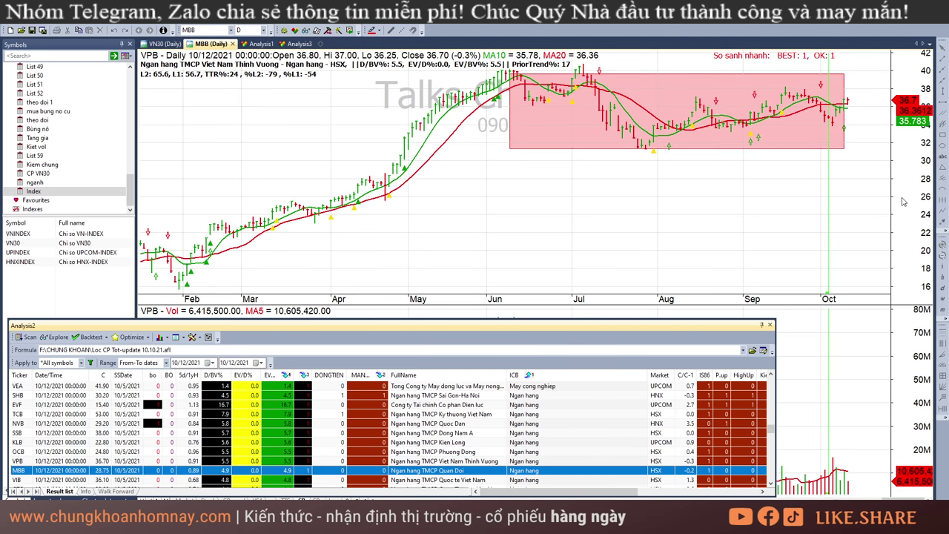
key(Down)
key(Down)
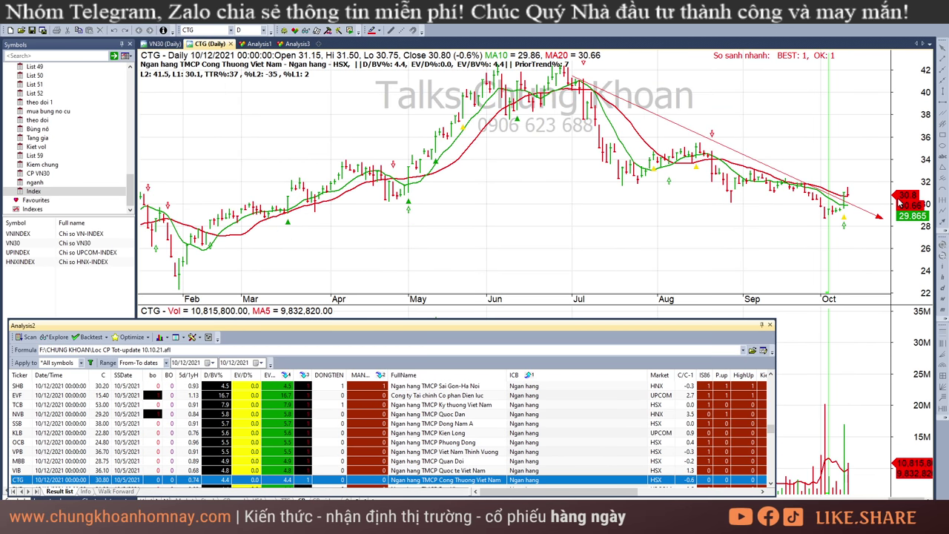
Step: Delete the downward trend arrow drawn from the July peak on the CTG chart
click(877, 218)
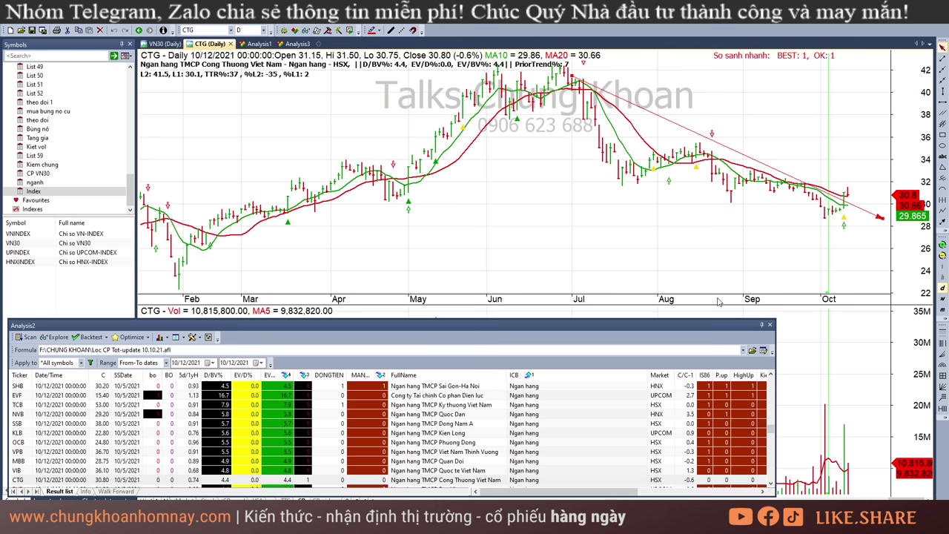
click(841, 200)
key(Delete)
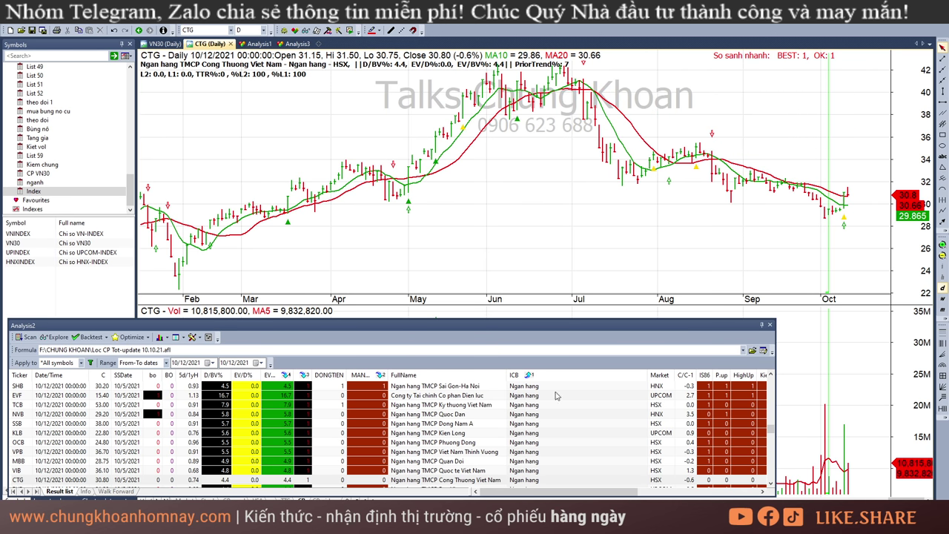
Step: Review the next banking charts from BVB through HDB and ACB to STB
scroll(557, 396, down, 2)
click(444, 433)
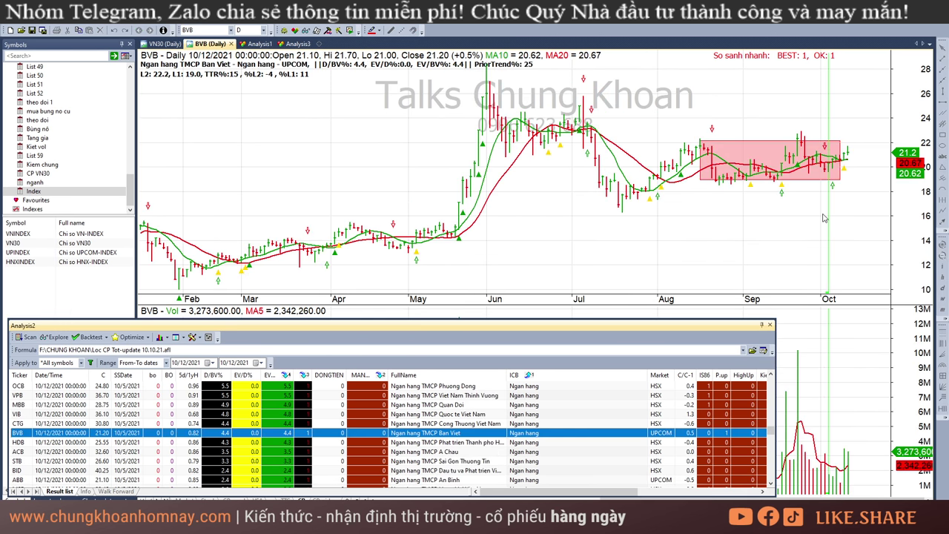
key(Down)
key(Down)
key(Down)
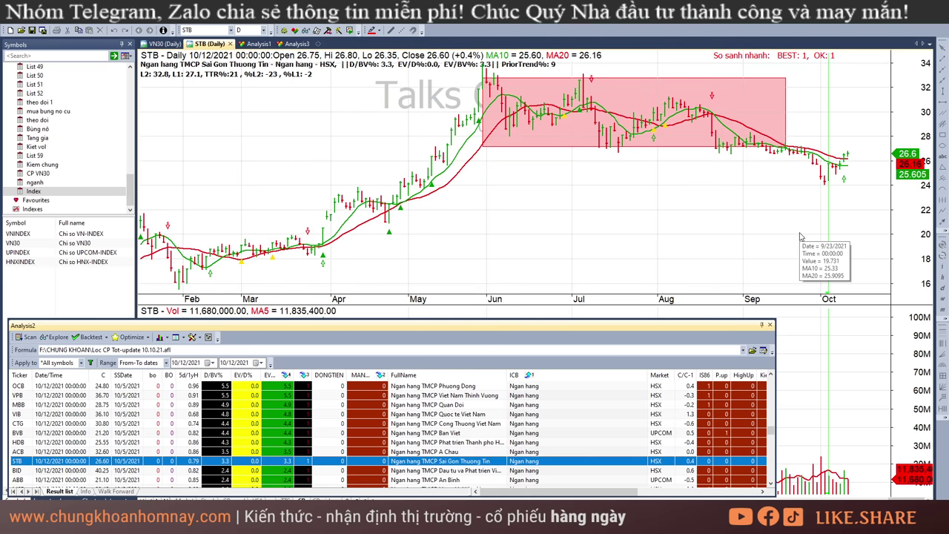
Step: Return to the ACB chart and inspect its 11 and 12 October, 23 September and 4 October bars
key(Up)
click(852, 177)
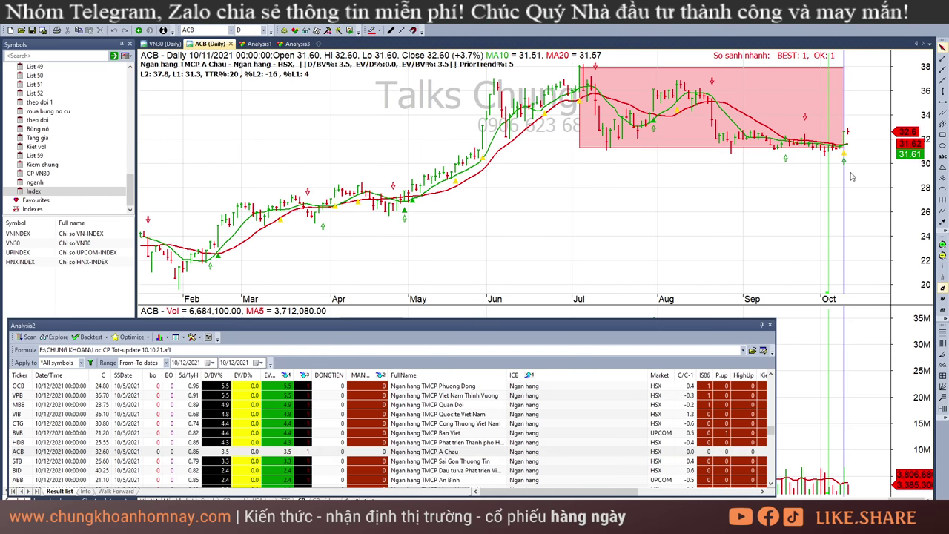
click(852, 176)
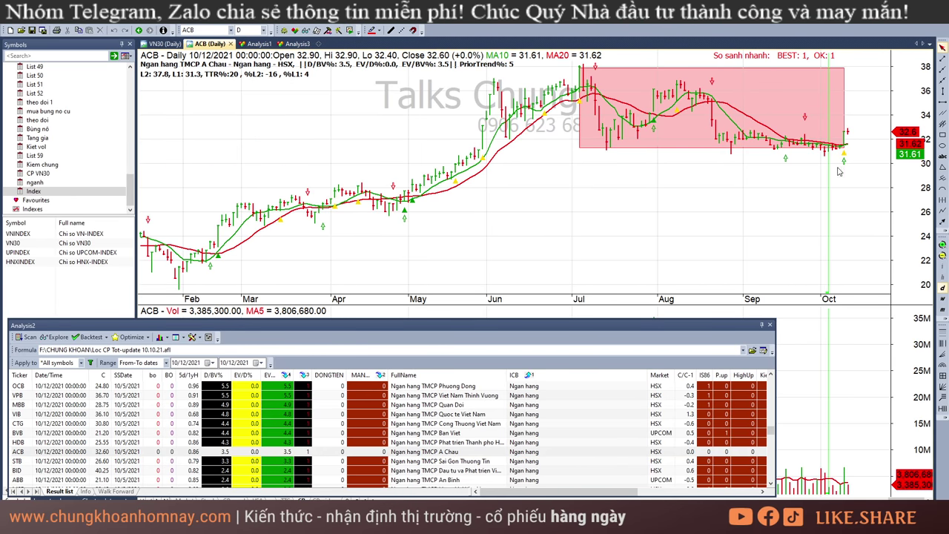
click(799, 194)
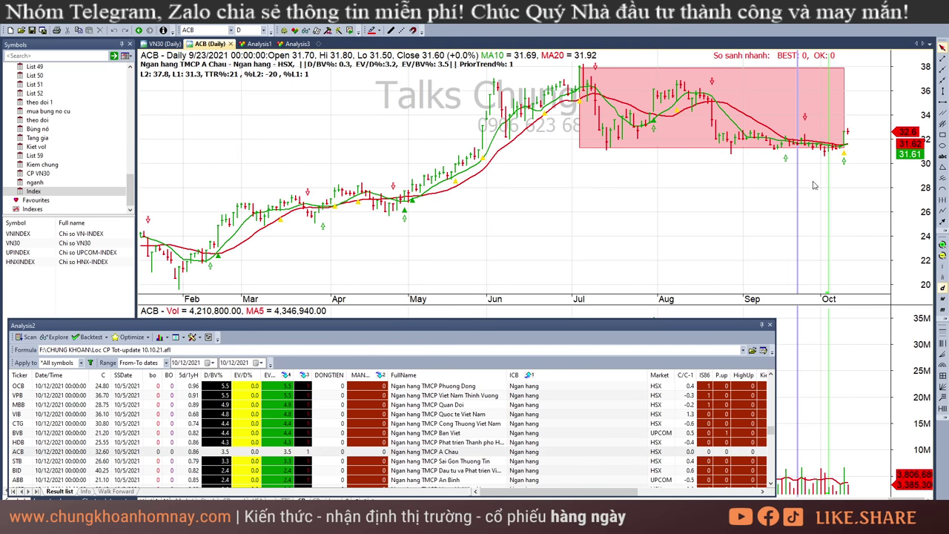
click(823, 185)
click(828, 185)
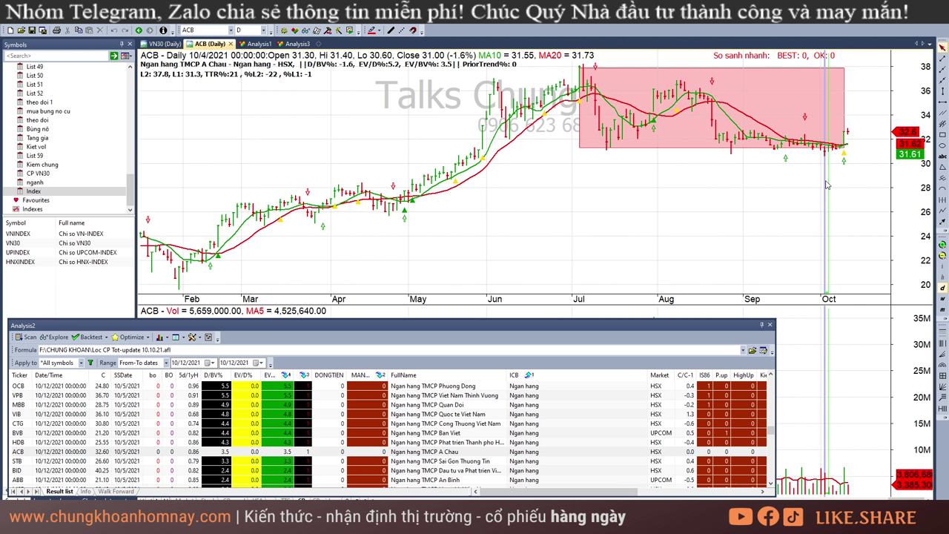
Step: Mark ACB's 4 October low with a small triangle drawn just beneath the bar
click(943, 167)
click(826, 171)
click(791, 217)
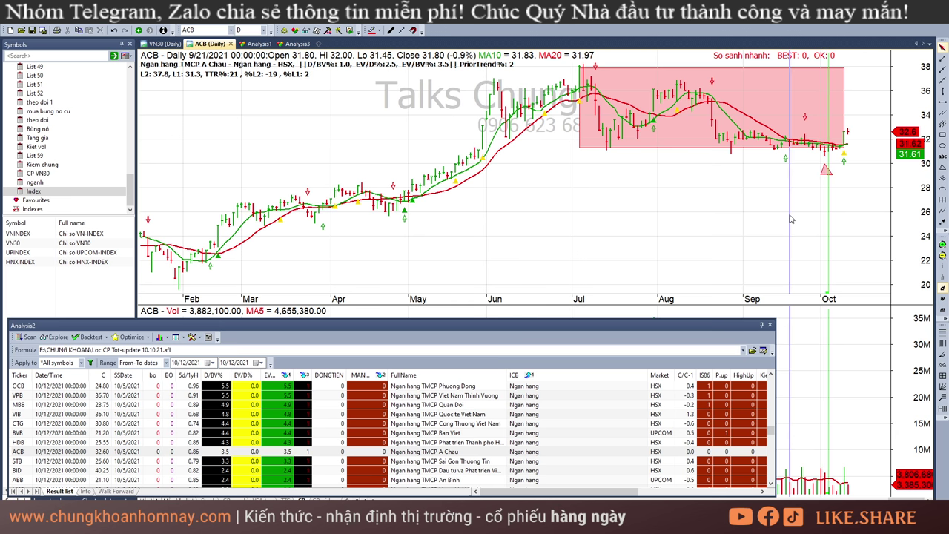
Step: Compare ACB's 27 August and 4 October lows, and check its price and volume on 5, 7 and 8 October
click(731, 201)
click(735, 186)
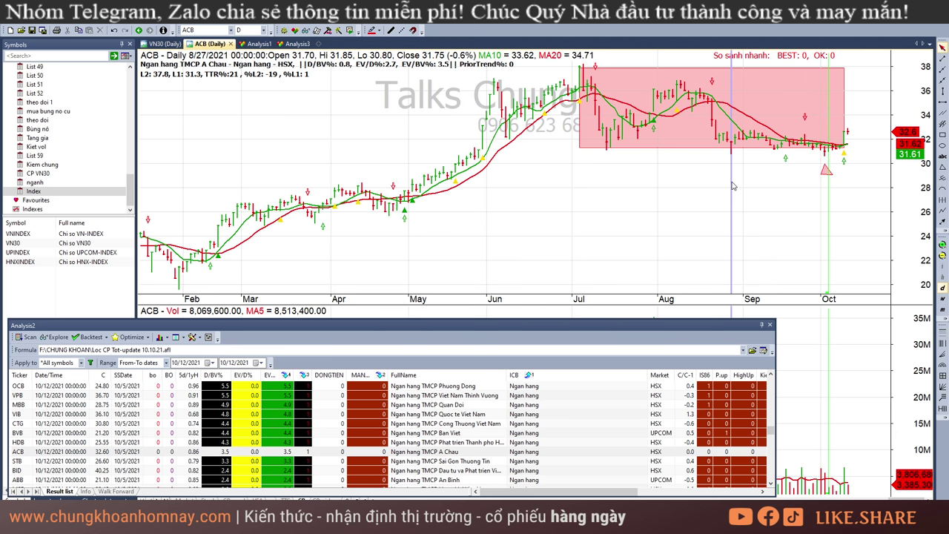
click(772, 192)
click(826, 192)
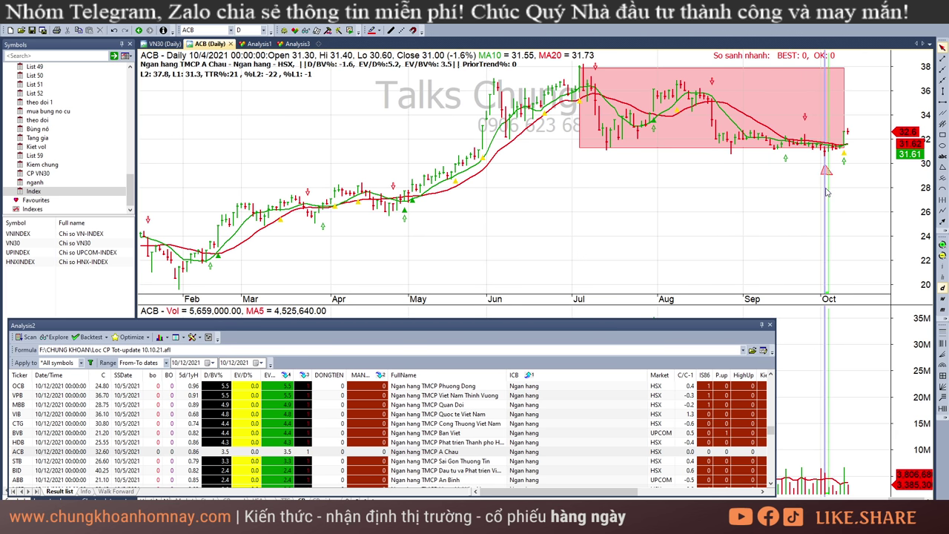
click(832, 485)
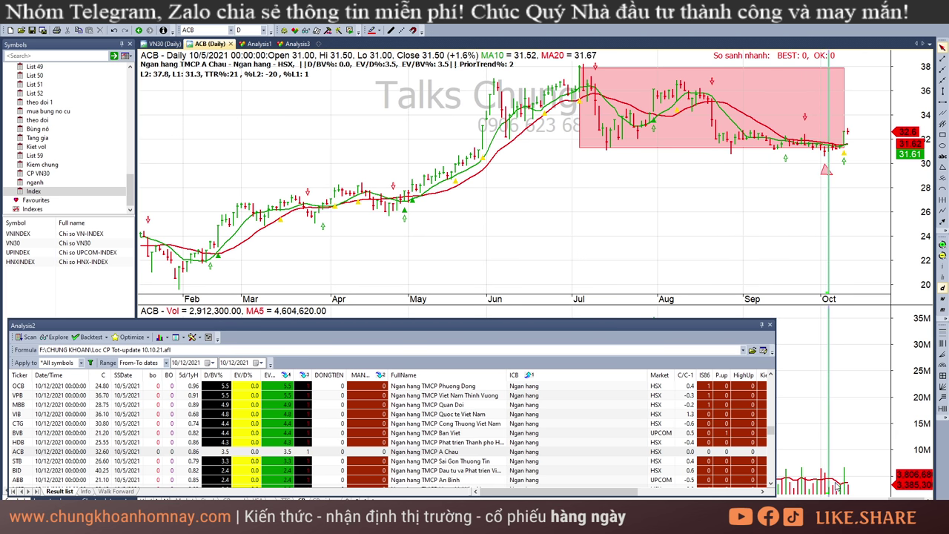
click(836, 487)
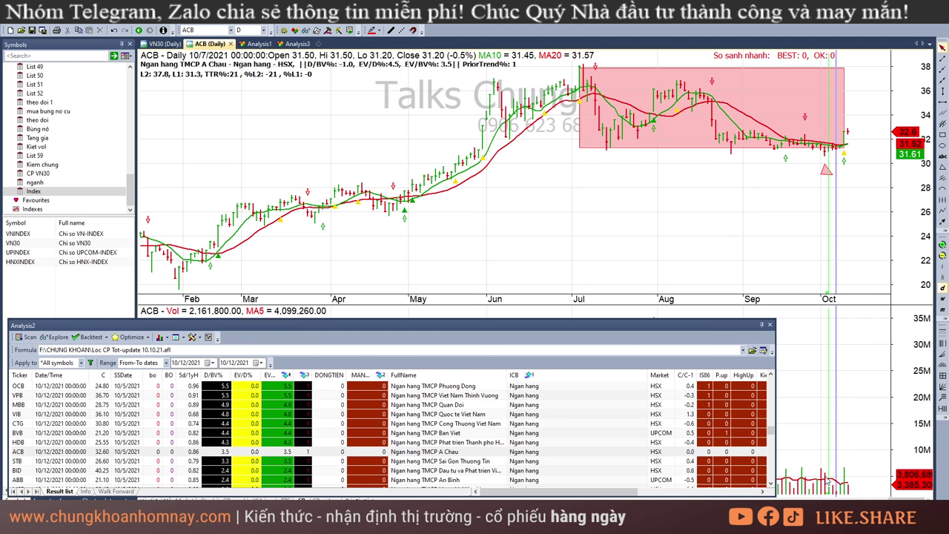
key(Right)
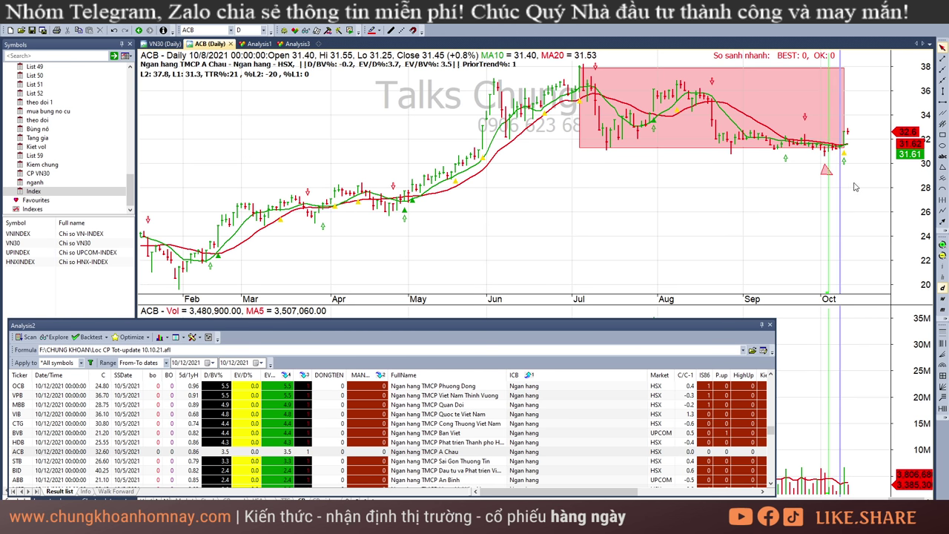
Step: Inspect ACB's daily bars for 8, 11 and 12 October, then clear the bar selection
key(Escape)
click(843, 159)
key(Right)
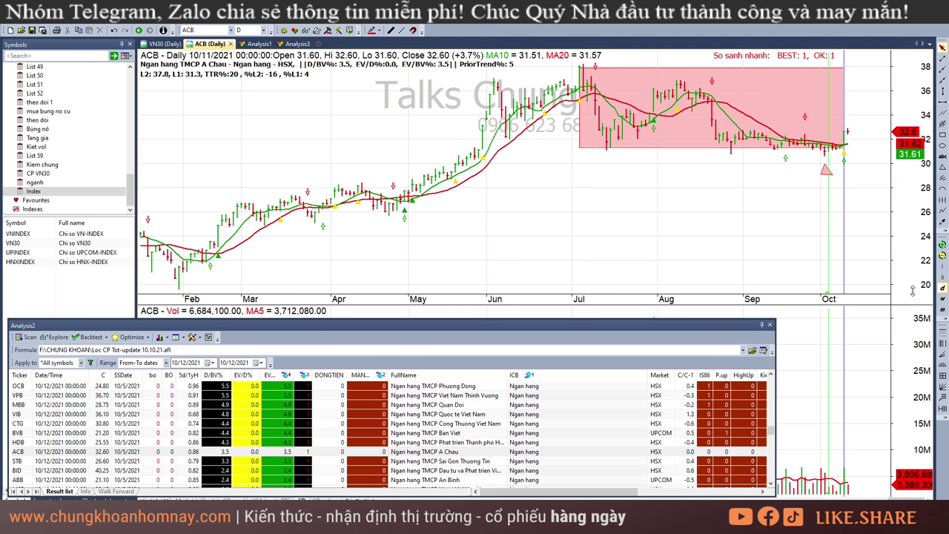
click(849, 142)
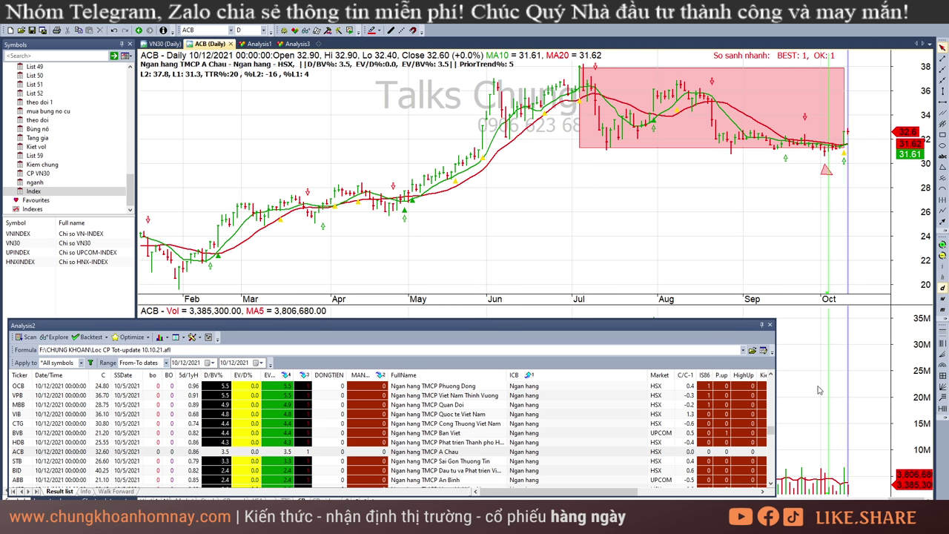
click(869, 182)
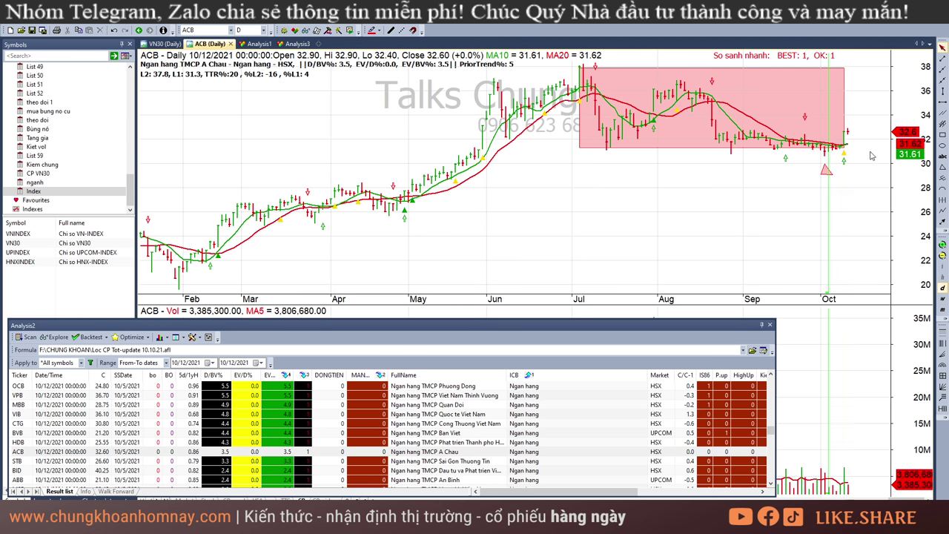
Step: Review the next banking charts from STB through BID and TPB to PGB
click(512, 462)
key(Down)
key(Down)
key(Down)
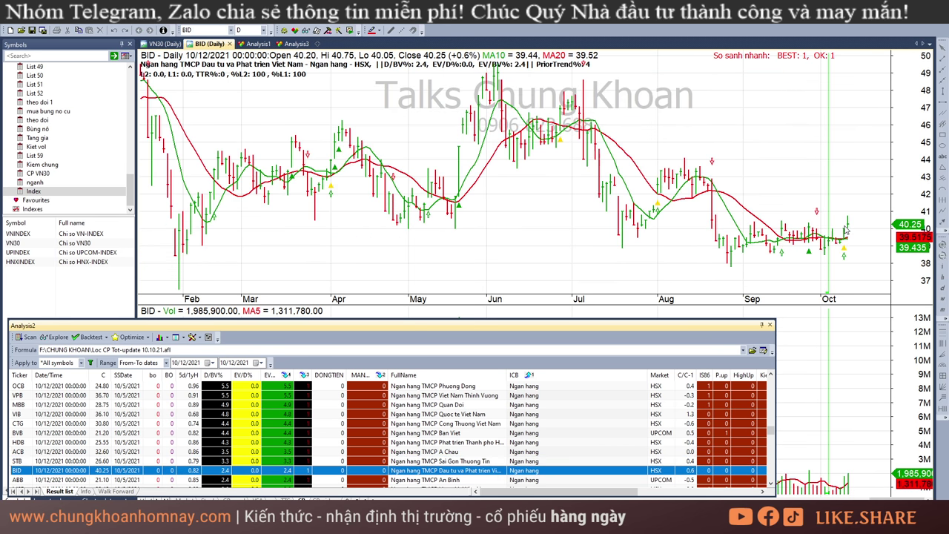
key(Down)
key(Down)
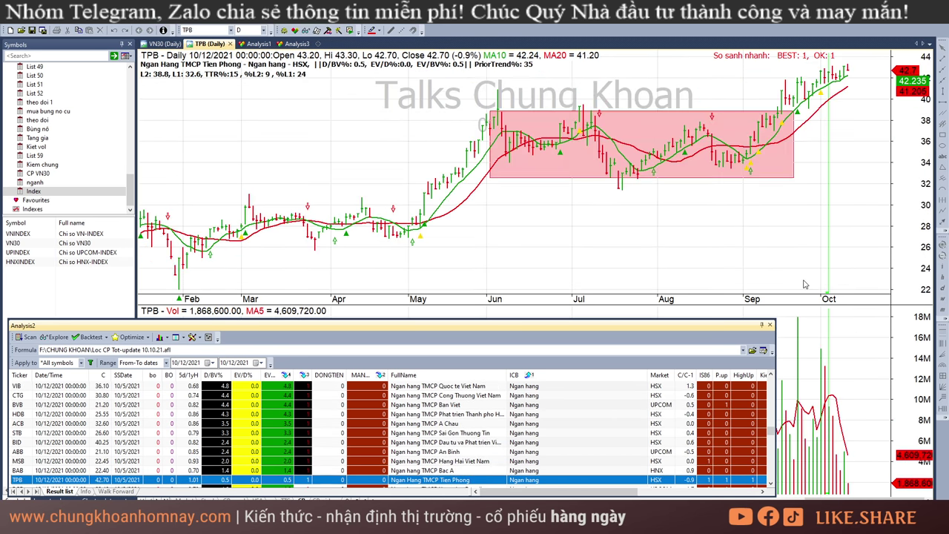
key(Down)
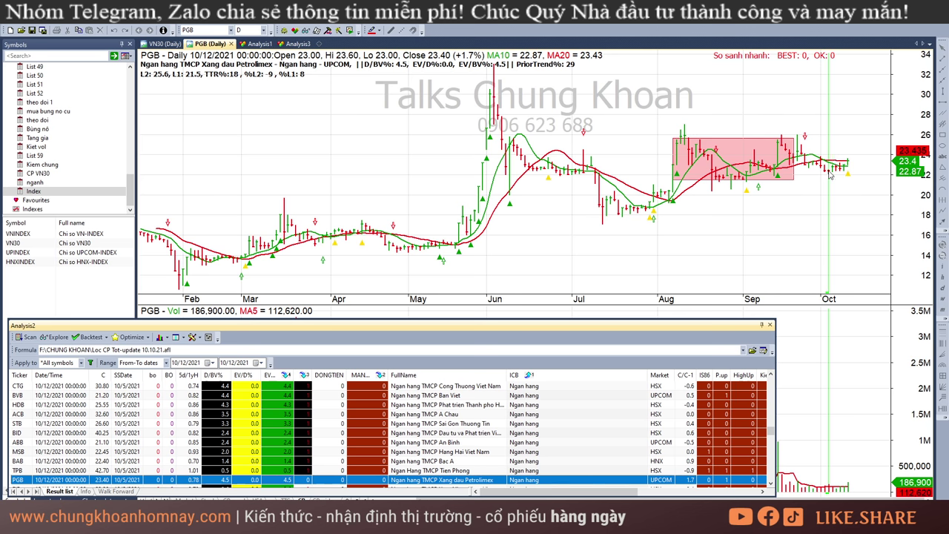
Step: Extend the shaded consolidation box on the PGB chart to the 12 October bar
click(792, 160)
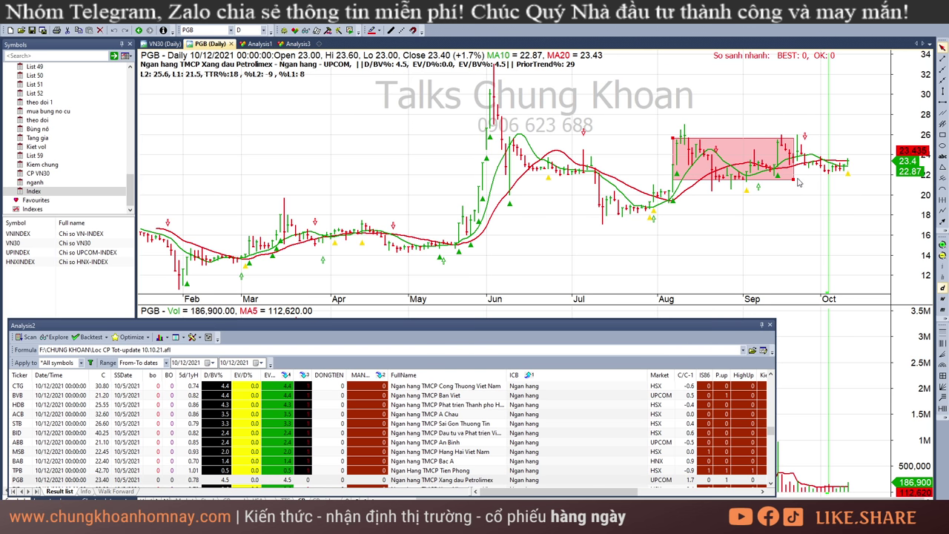
drag(793, 179, 849, 179)
Step: Review the remaining banking charts through VBB and VCB, continuing into the following sectors as far as TTF
scroll(525, 460, down, 2)
key(Down)
key(Down)
key(Down)
key(Down)
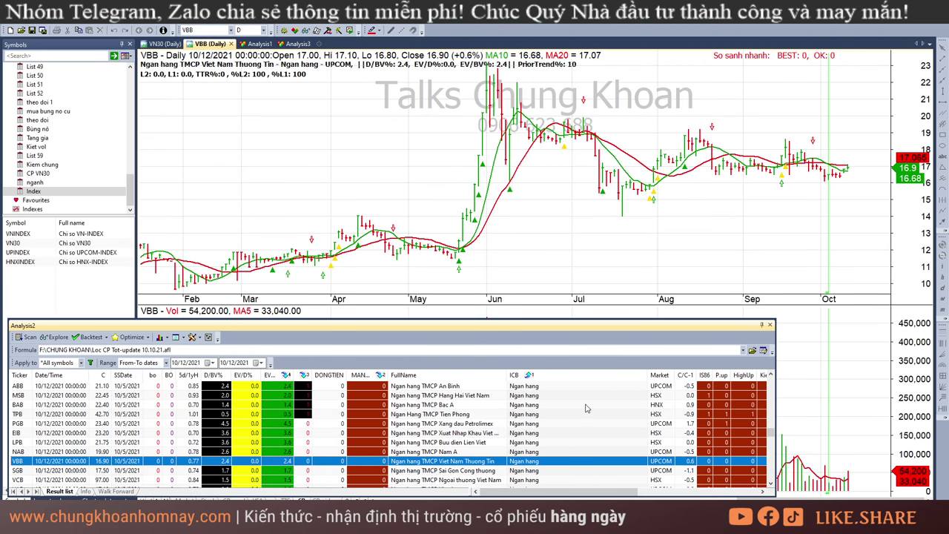
key(Down)
key(Down)
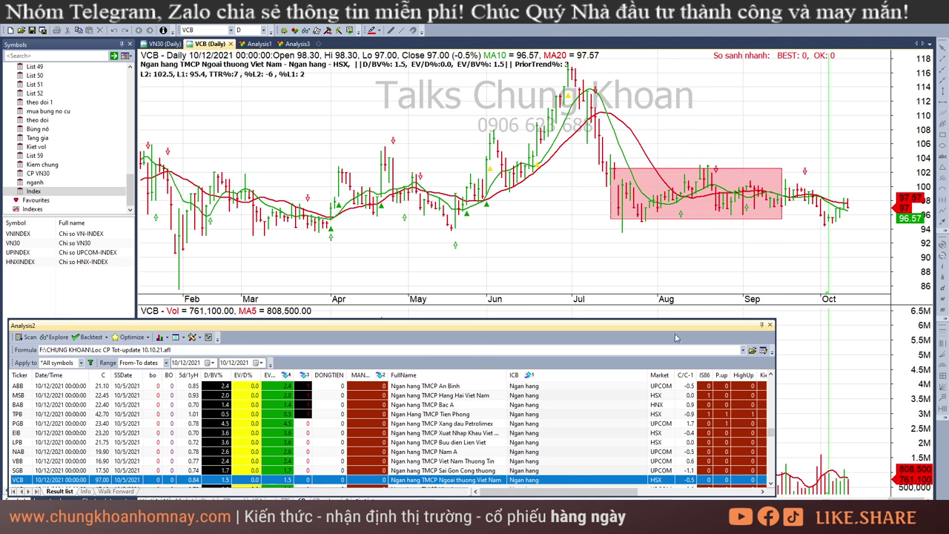
key(Down)
key(Down)
key(Down)
key(Down)
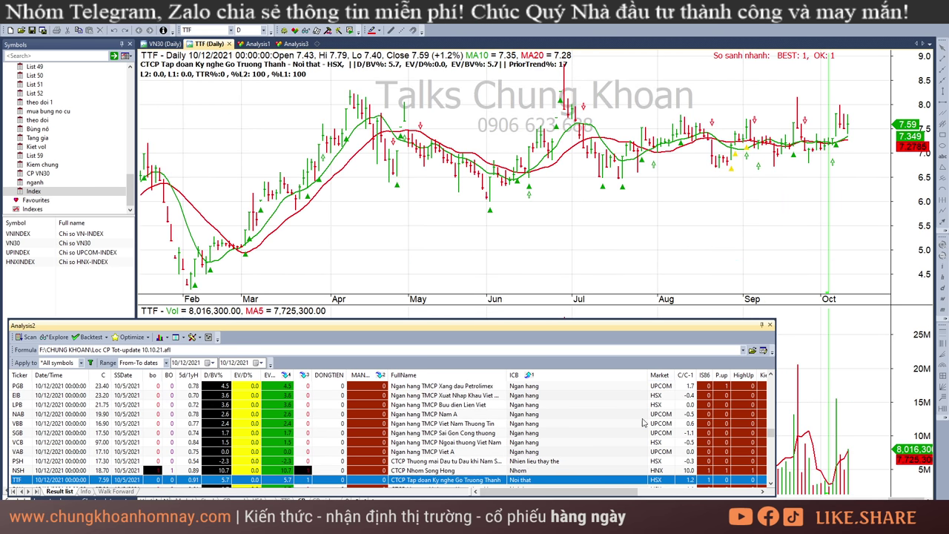
Step: Open the GAS chart from the gas-distribution sector and inspect its 8 October price and volume
scroll(644, 423, down, 5)
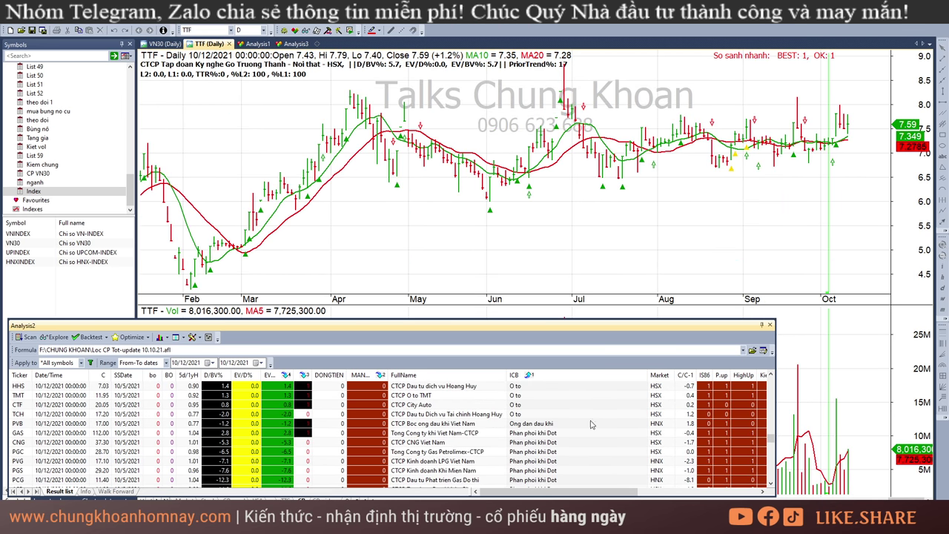
click(592, 425)
click(588, 434)
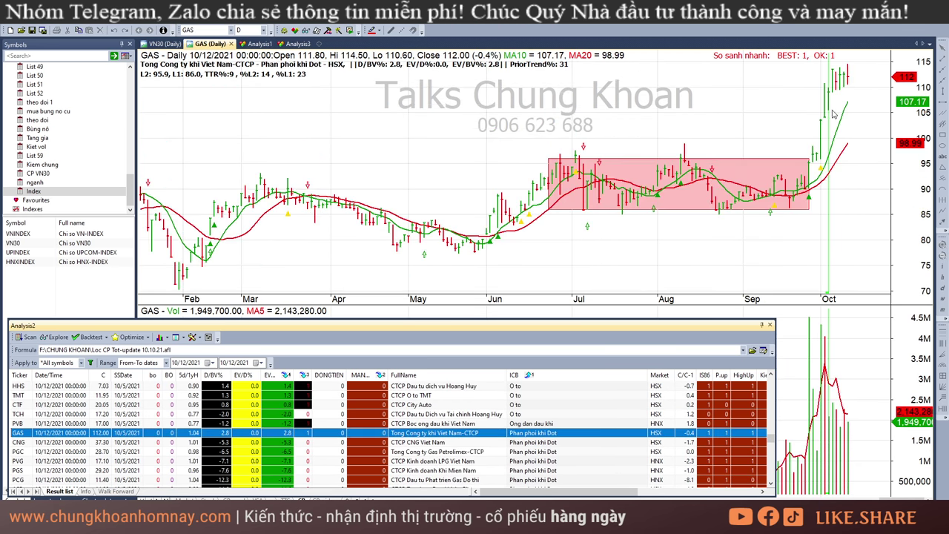
click(841, 382)
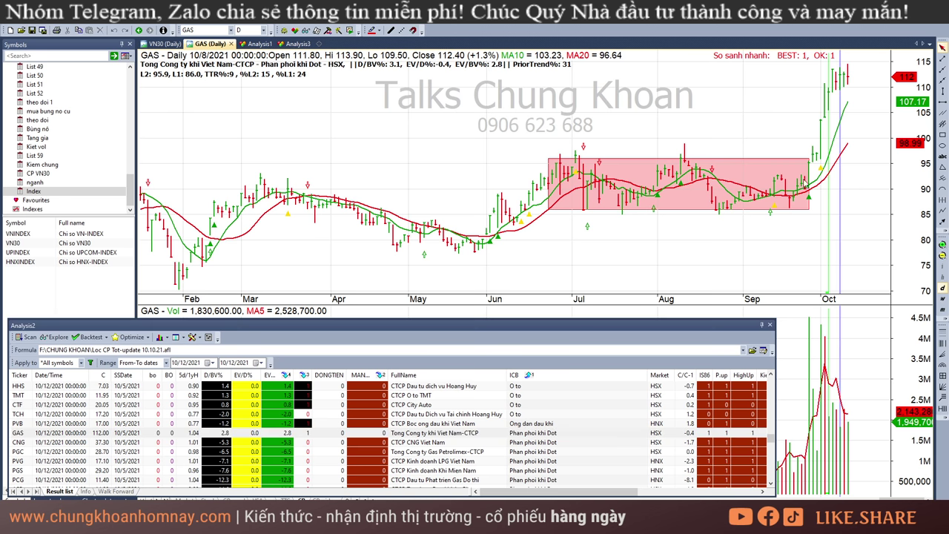
click(870, 118)
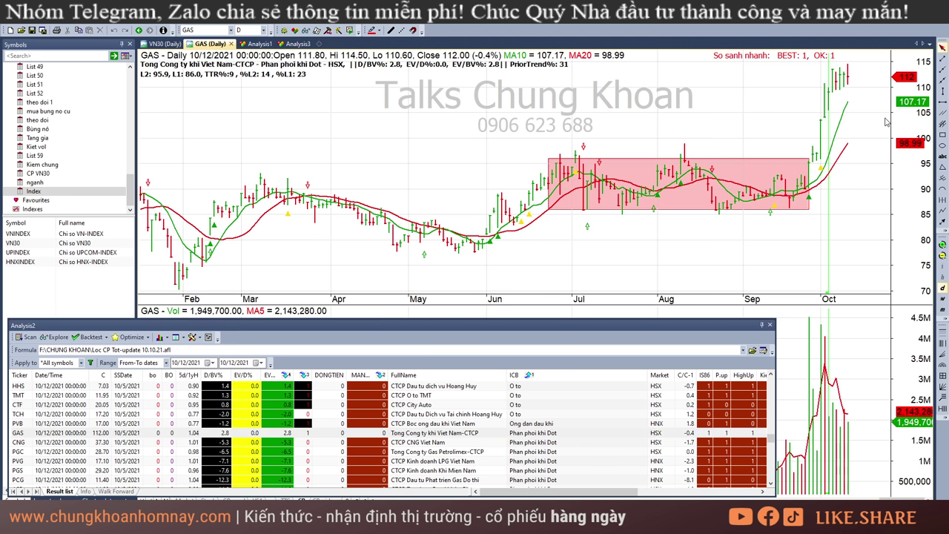
Step: Draw a shaded rectangle around GAS's October sideways bars, from about 110 to 113.5
click(943, 135)
drag(825, 69, 875, 88)
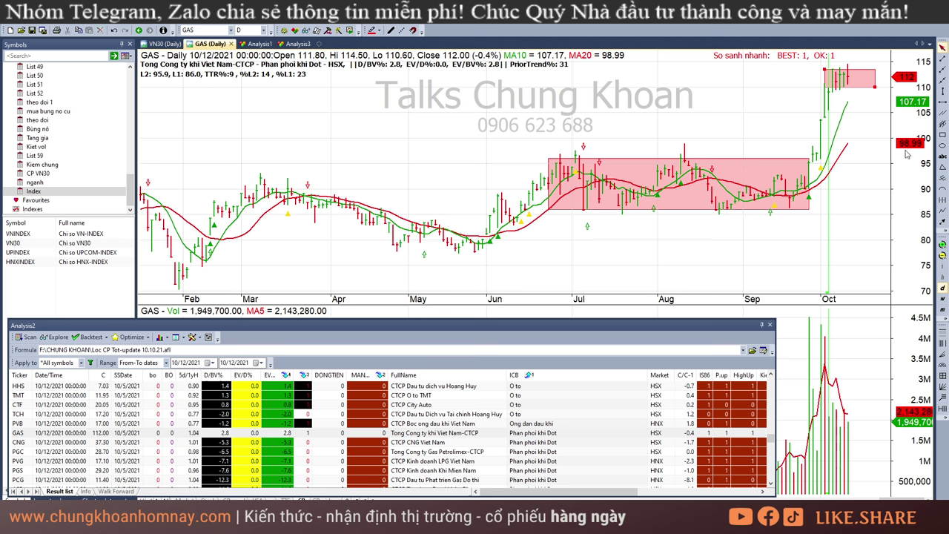
Step: Open the CNG chart and compare its price and volume on 11 and 12 October
click(564, 443)
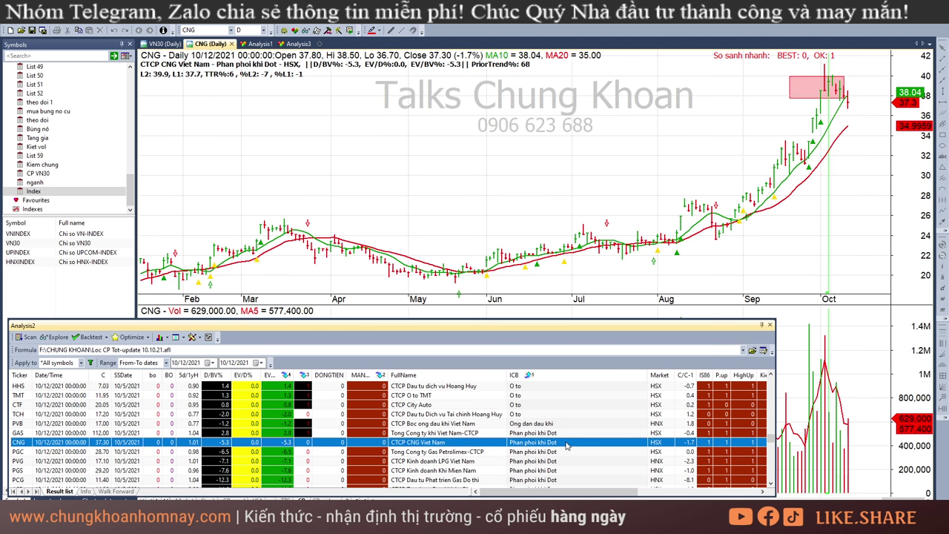
click(851, 110)
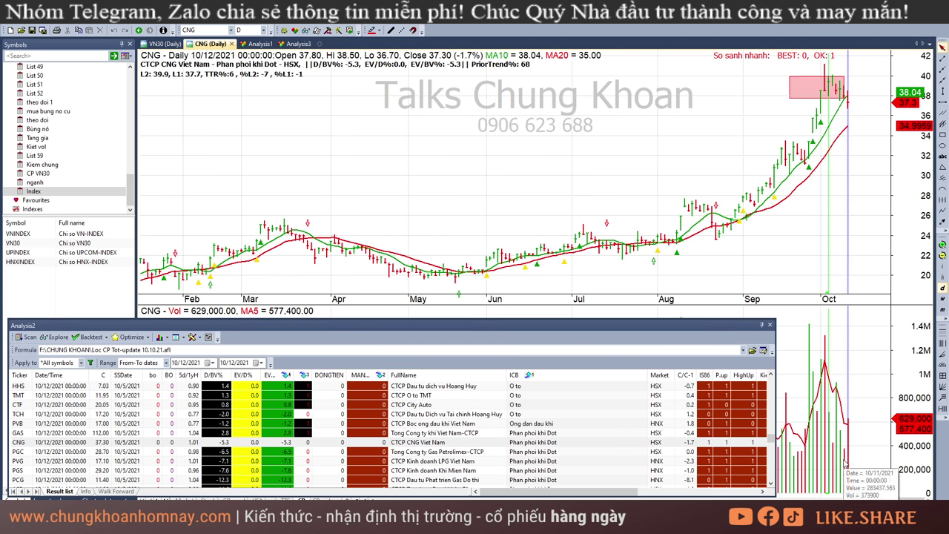
click(842, 434)
click(850, 424)
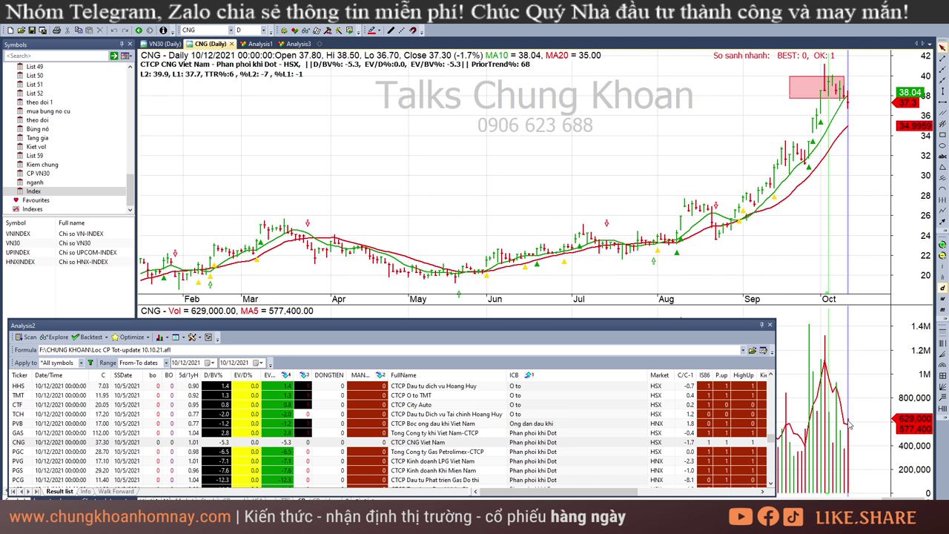
click(845, 119)
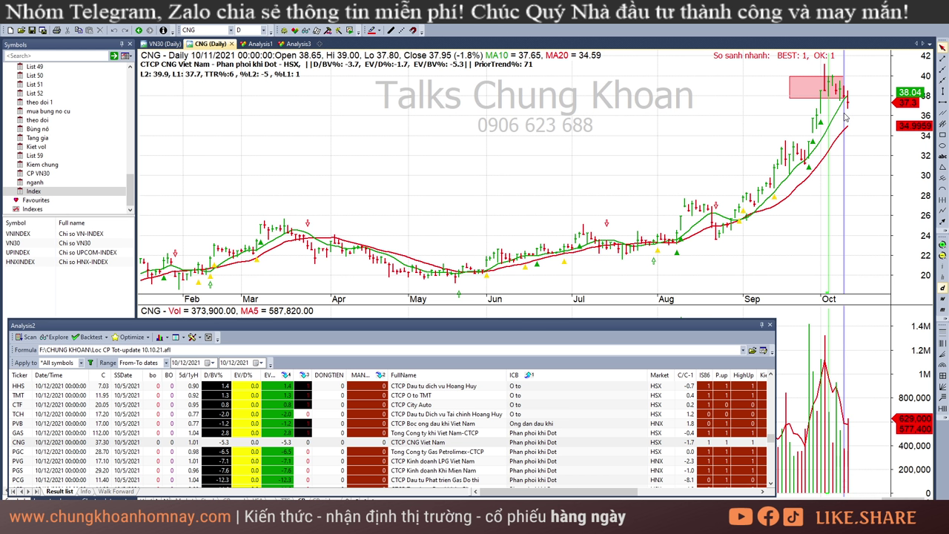
click(851, 120)
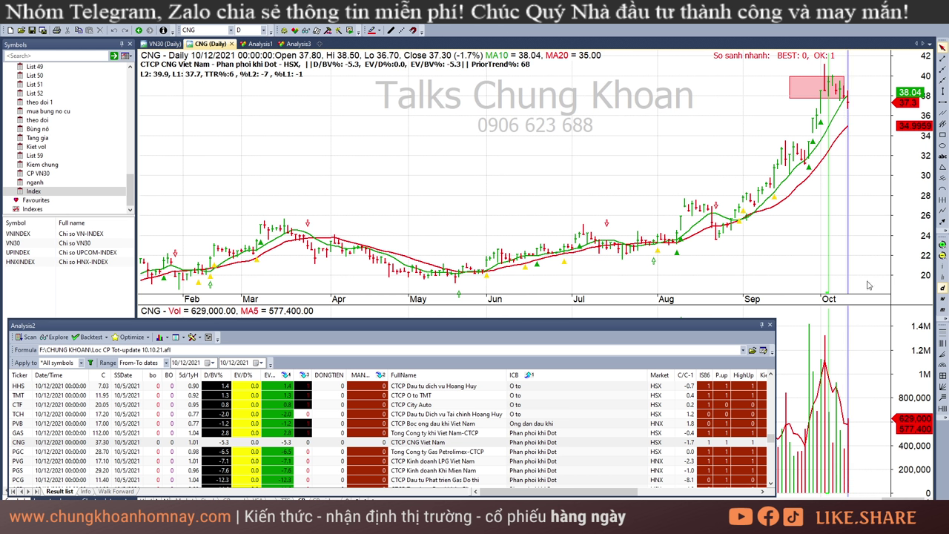
Step: Reshape CNG's shaded box so it ends just past the 12 October bar and reaches down to about 36
click(840, 78)
drag(840, 79, 863, 115)
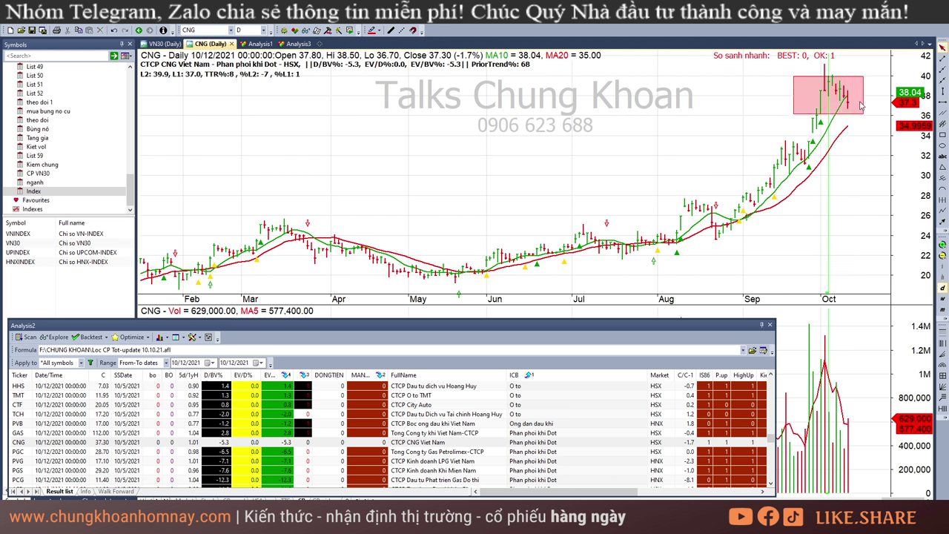
click(863, 115)
drag(865, 117, 851, 117)
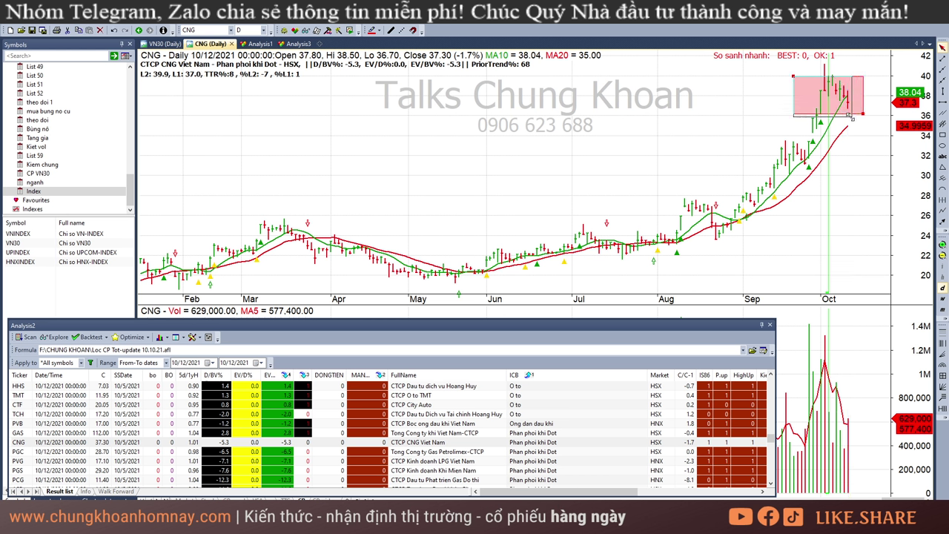
Step: Open the PGC chart, check its October volume bars, and move the shaded box up onto the October prices
click(580, 452)
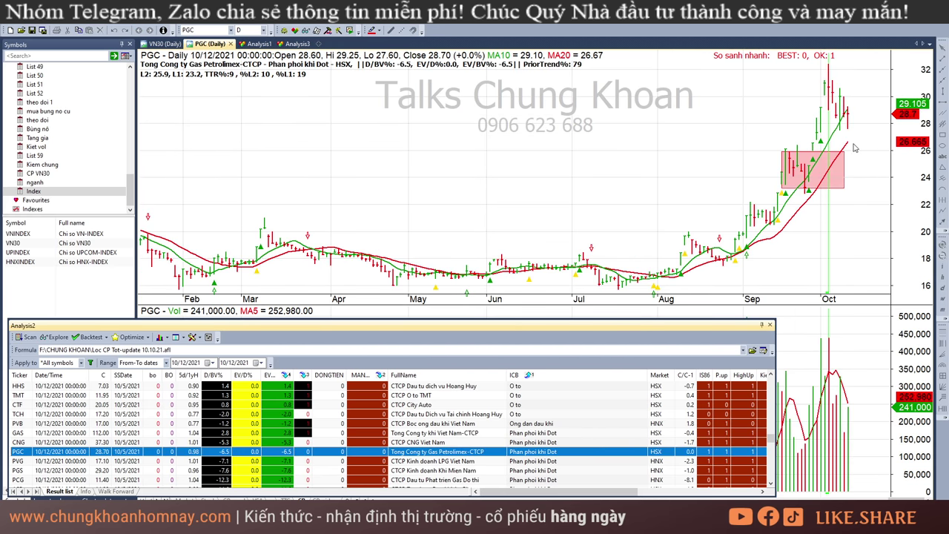
click(845, 416)
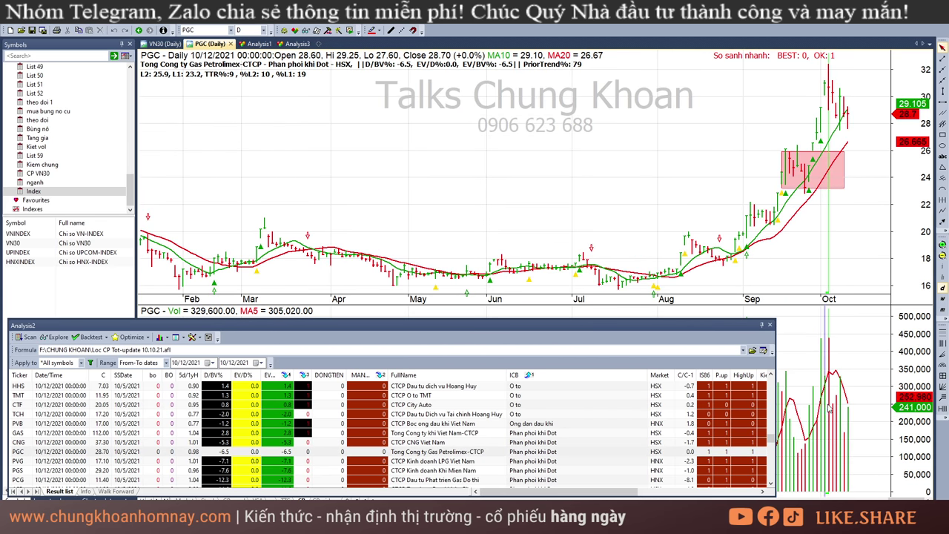
click(850, 425)
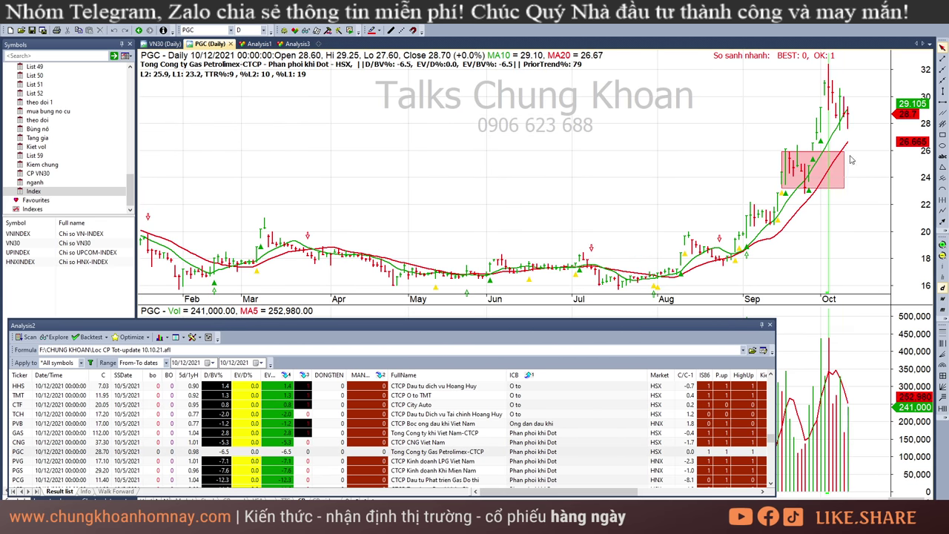
mouse_move(843, 165)
mouse_down()
mouse_move(859, 98)
mouse_move(852, 96)
mouse_up()
Step: Open the PVG chart and adjust its shaded box to end at the 12 October bar and reach down to about 17
click(532, 461)
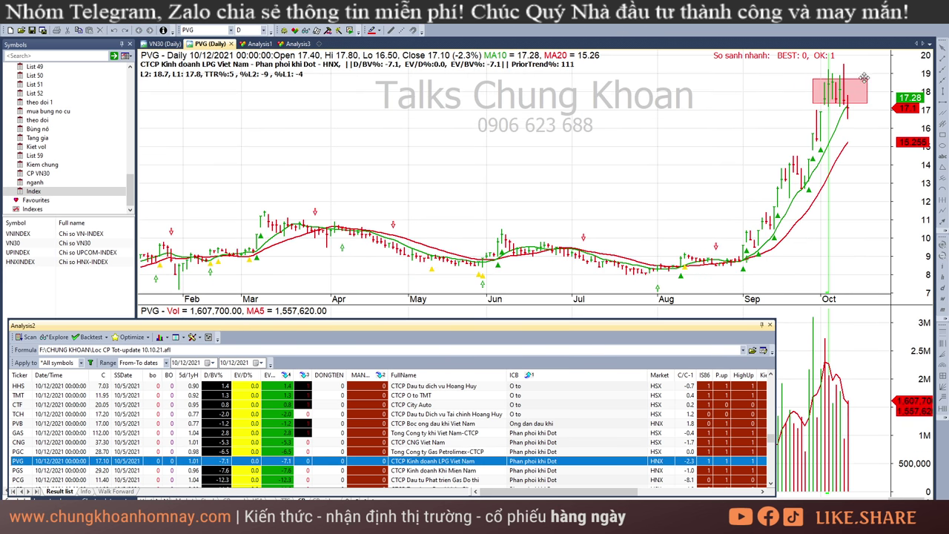
drag(861, 78, 852, 109)
Step: Compare PVG's price and volume on 11 and 12 October
click(843, 440)
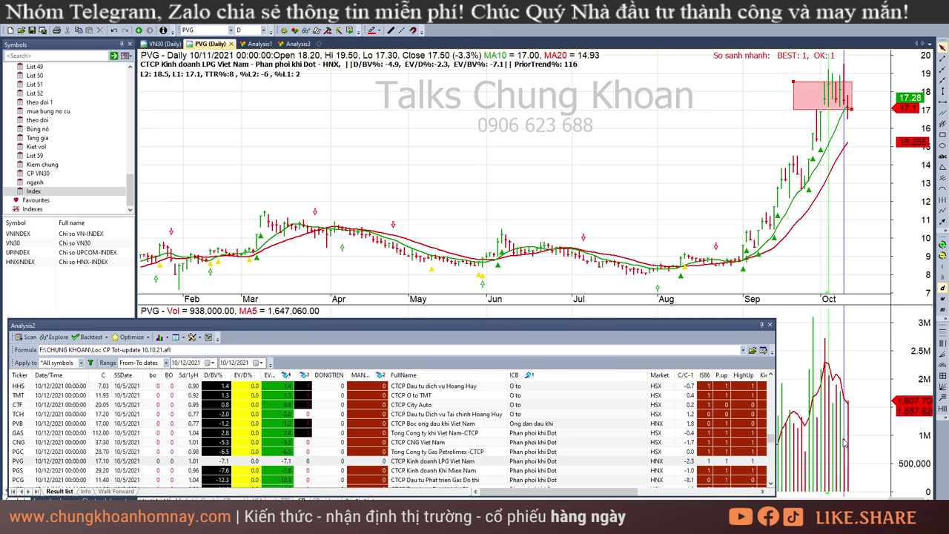
mouse_move(846, 445)
click(835, 172)
click(848, 169)
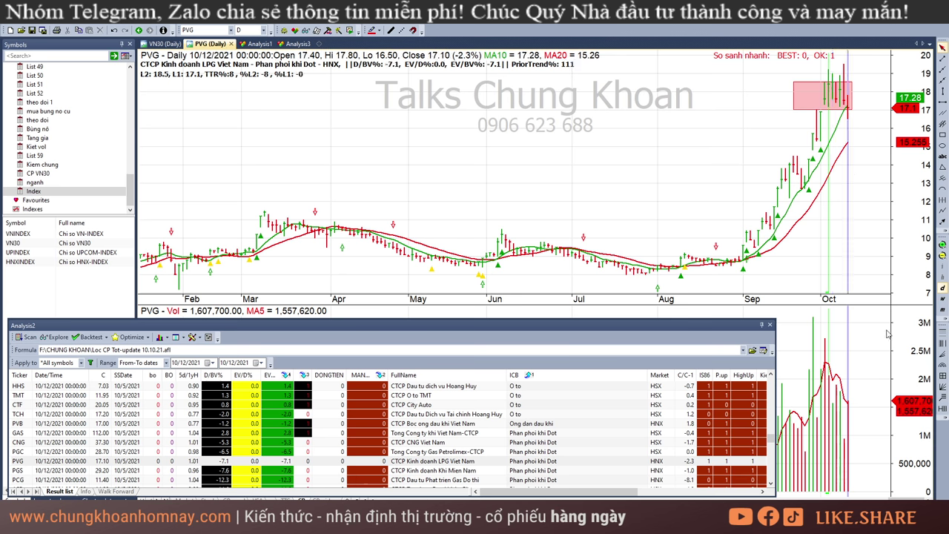
Step: Review the remaining gas-distribution charts PGS, PCG and ASP
click(608, 491)
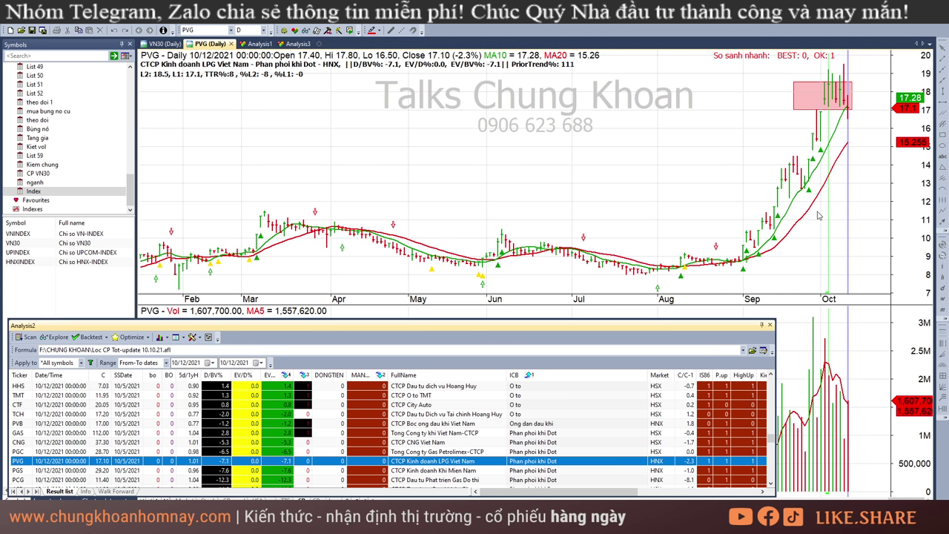
click(856, 221)
scroll(555, 467, down, 1)
click(548, 435)
key(Down)
key(Down)
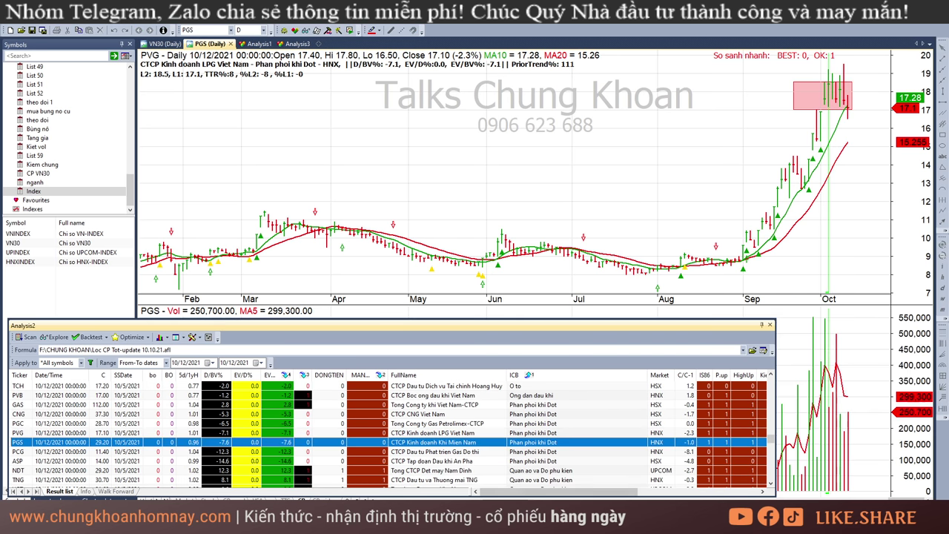
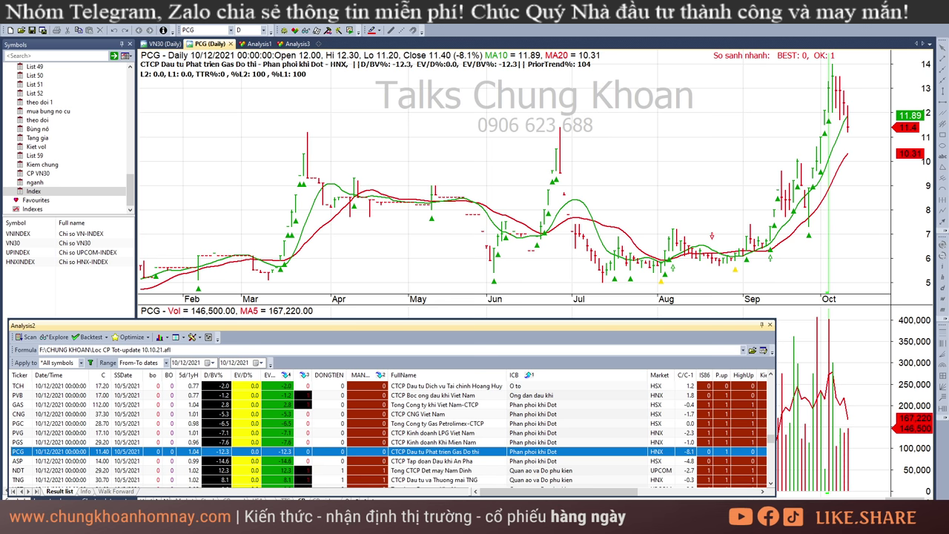
key(Down)
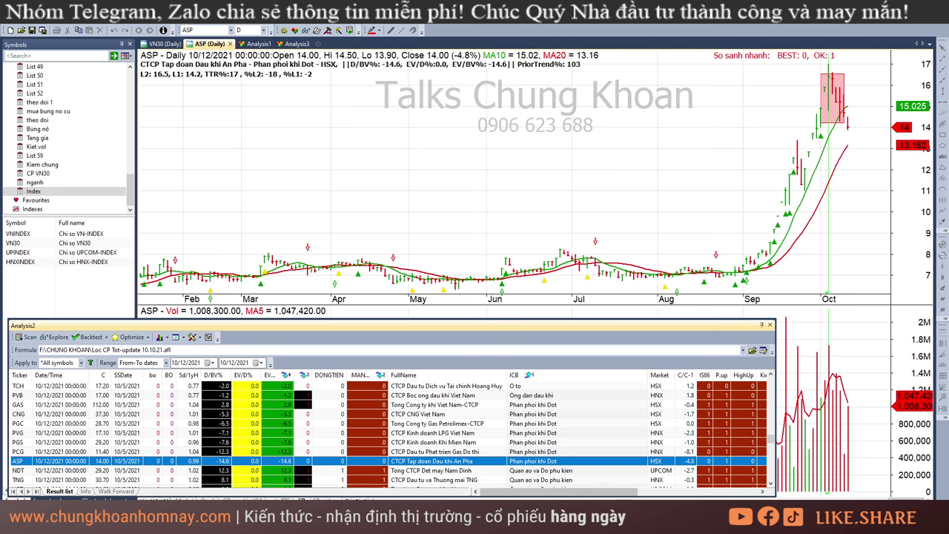
Step: Find the steel sector in the results and review the VCA and POM charts
scroll(557, 438, down, 10)
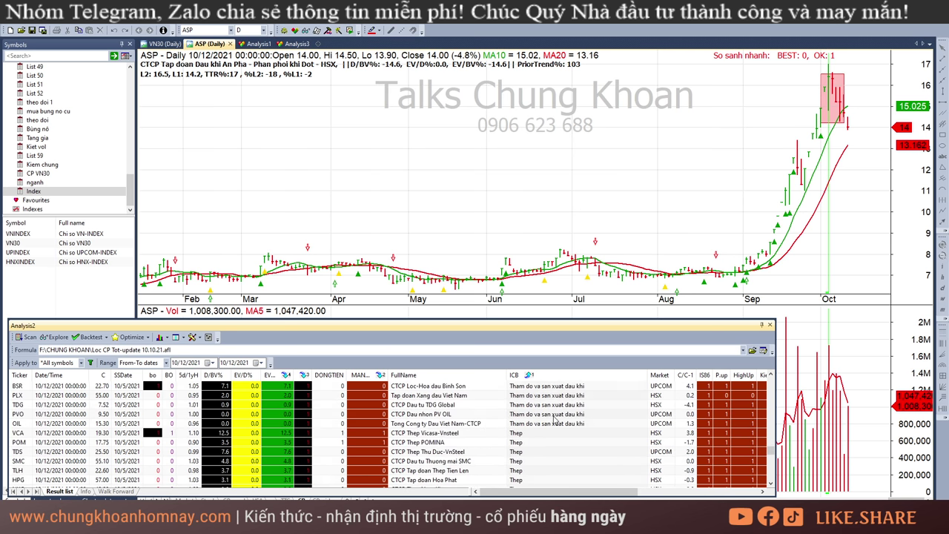
click(560, 434)
click(860, 165)
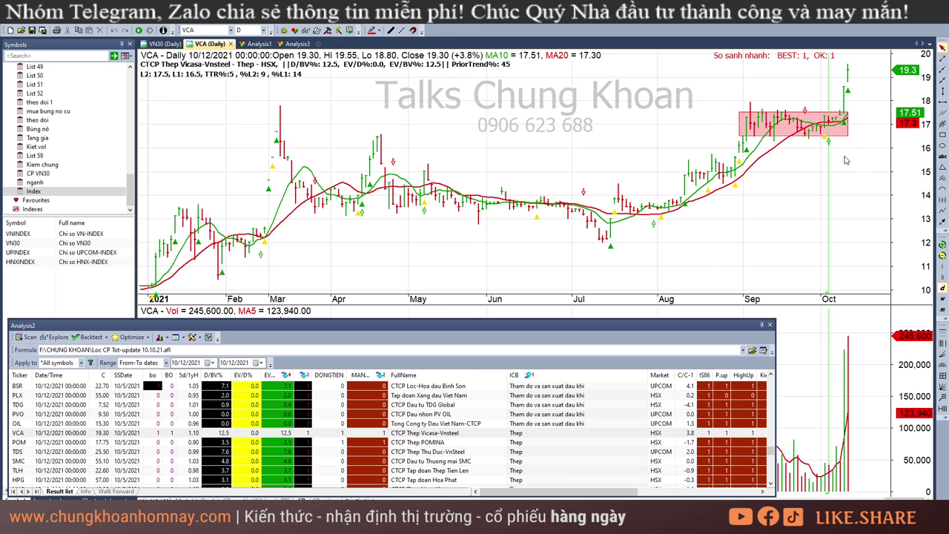
click(548, 443)
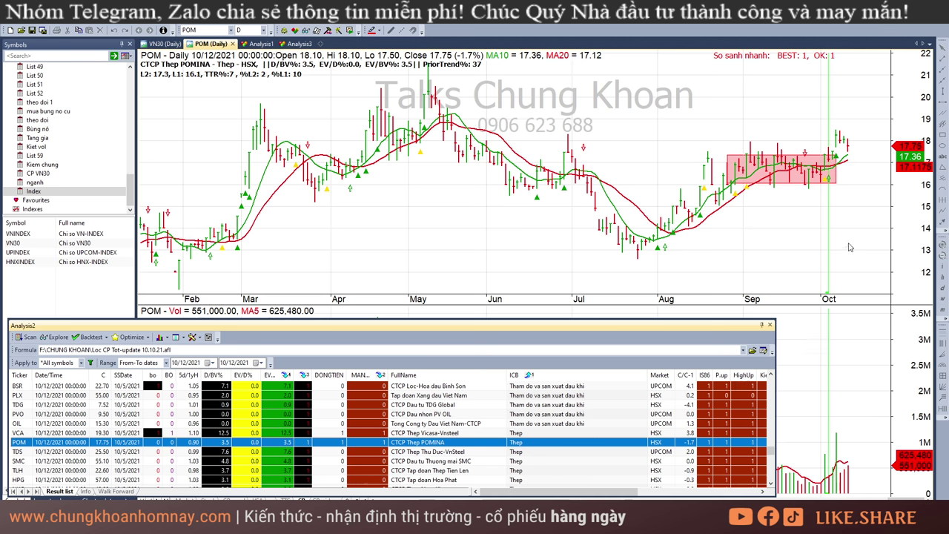
Step: Inspect POM's October bars and review the price and volume bars on the TDS chart through 12 October
click(832, 200)
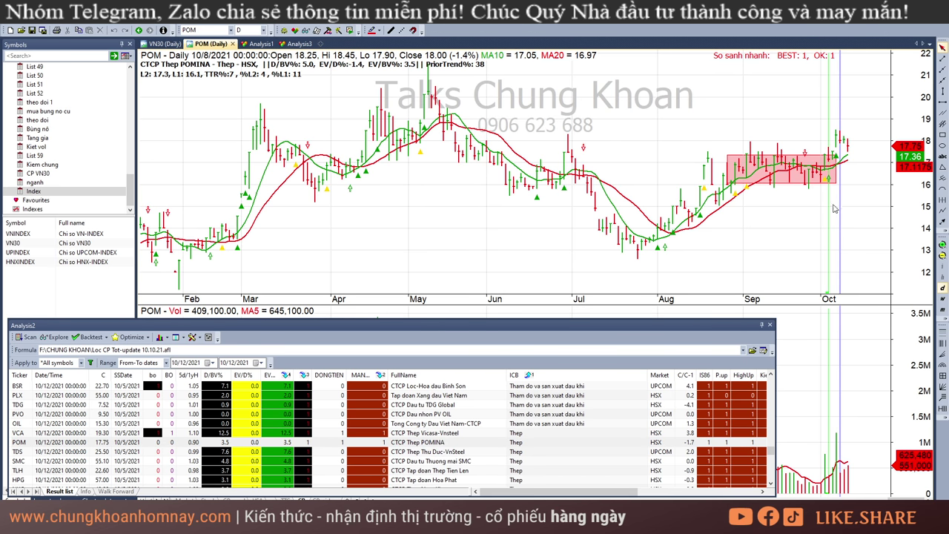
click(840, 213)
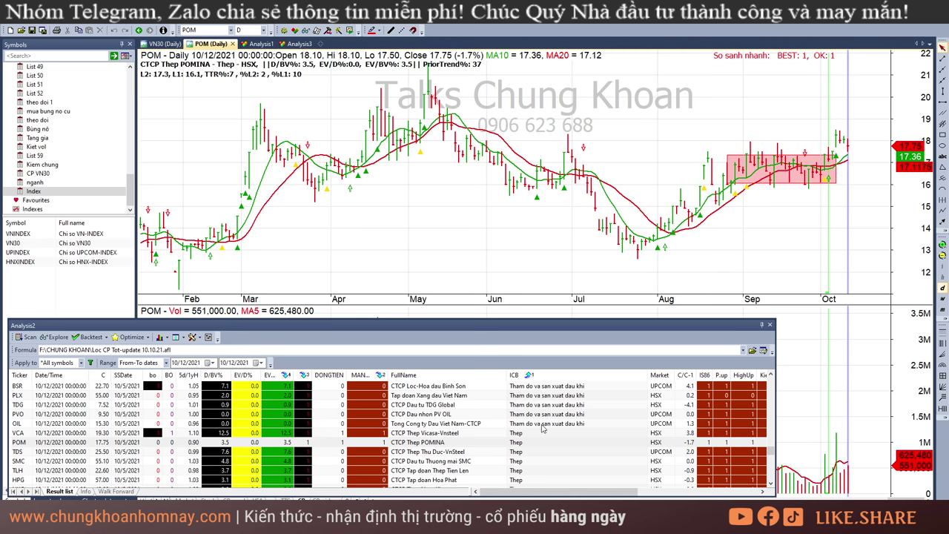
click(519, 452)
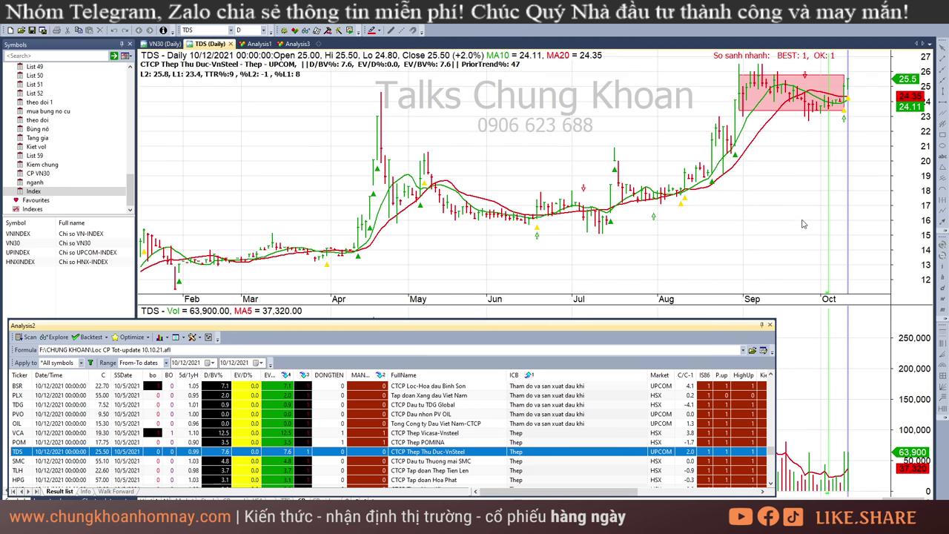
click(768, 127)
click(794, 140)
click(806, 143)
click(821, 149)
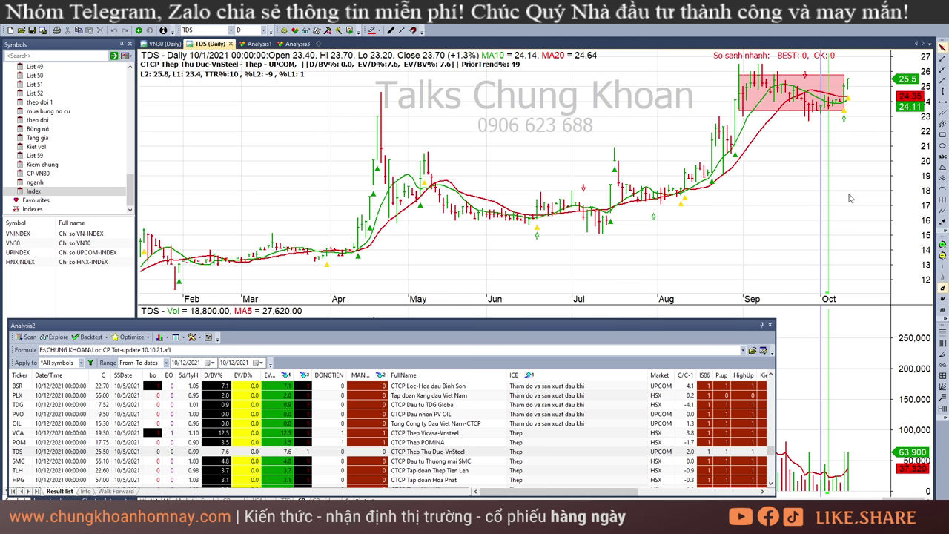
click(837, 483)
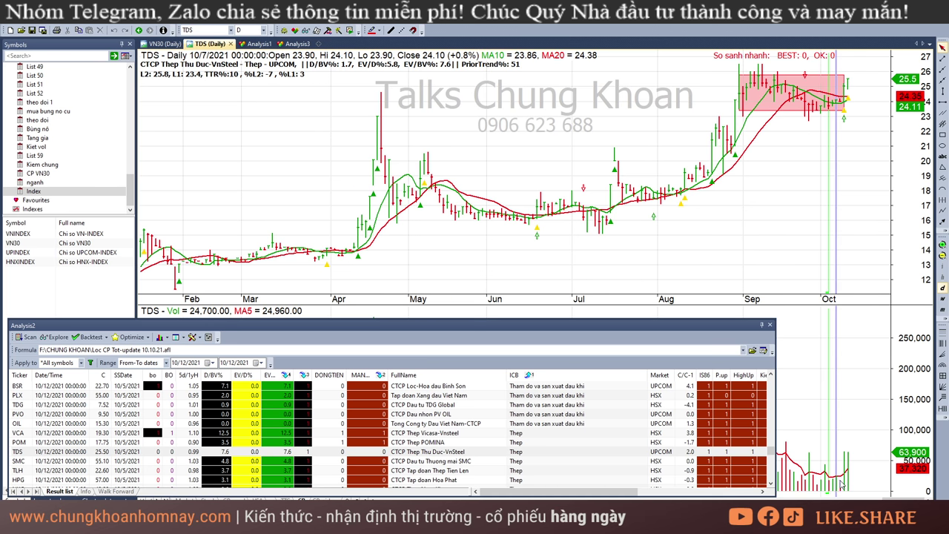
click(840, 482)
click(845, 469)
click(850, 463)
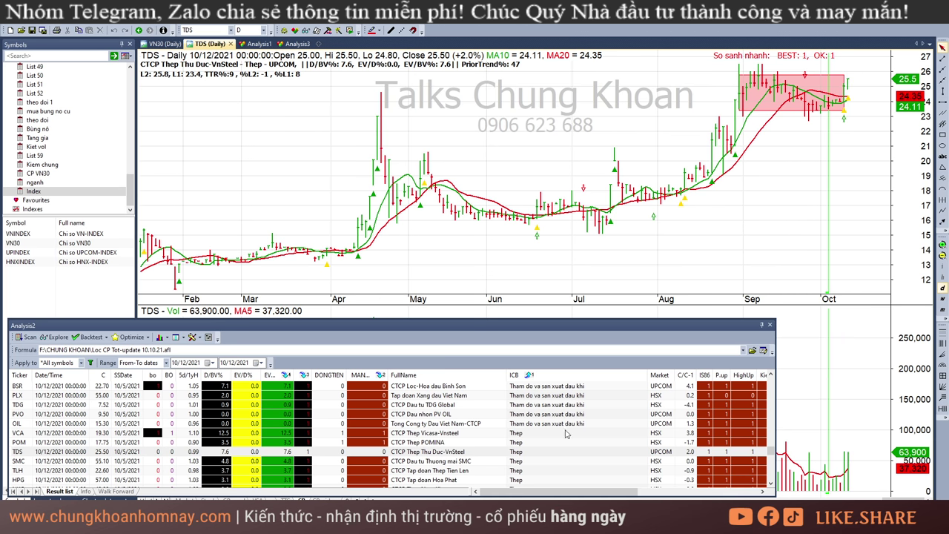
Step: Review the SMC and TLH steel charts, checking their latest October price and volume bars
click(537, 463)
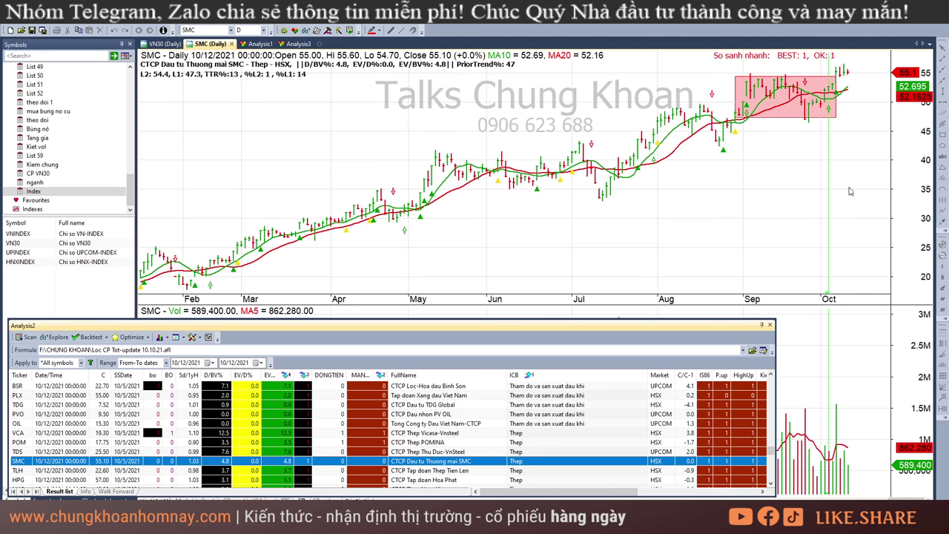
click(843, 478)
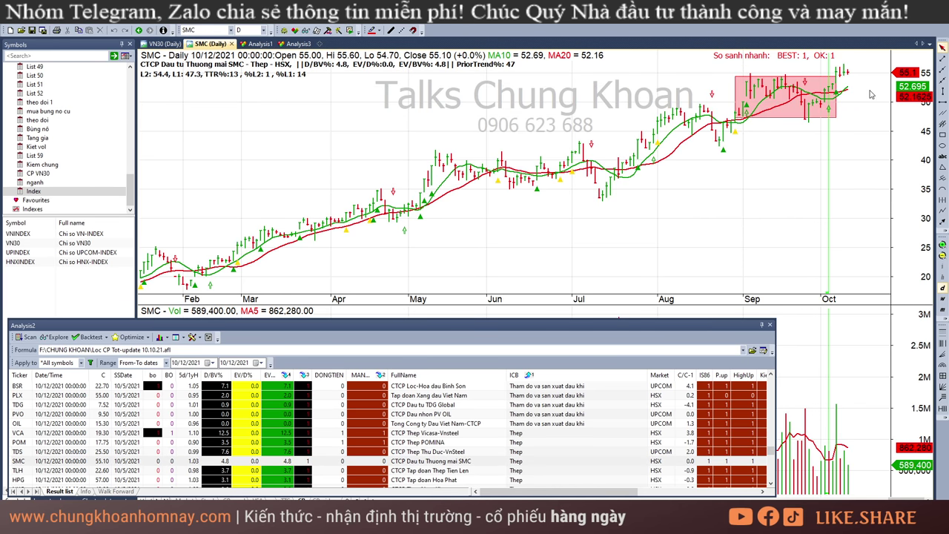
click(562, 470)
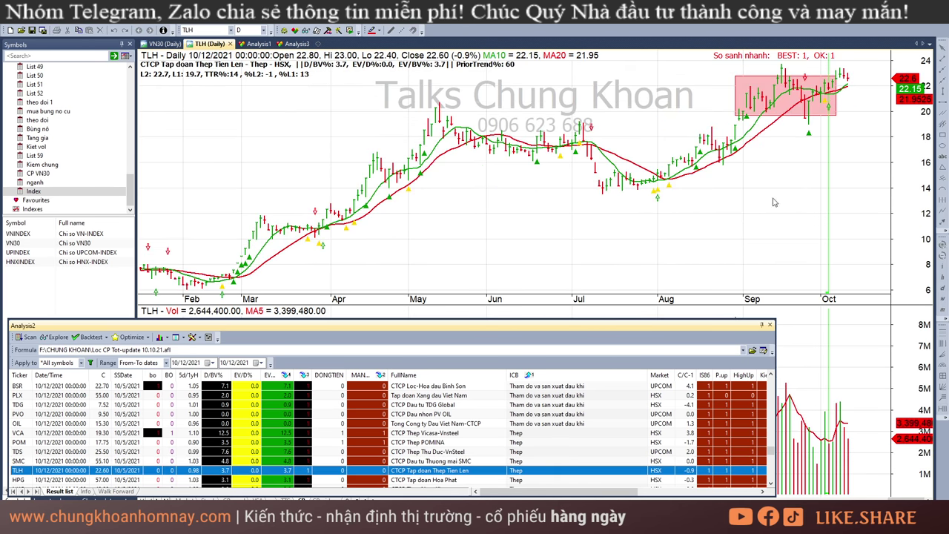
key(Up)
key(Down)
click(849, 430)
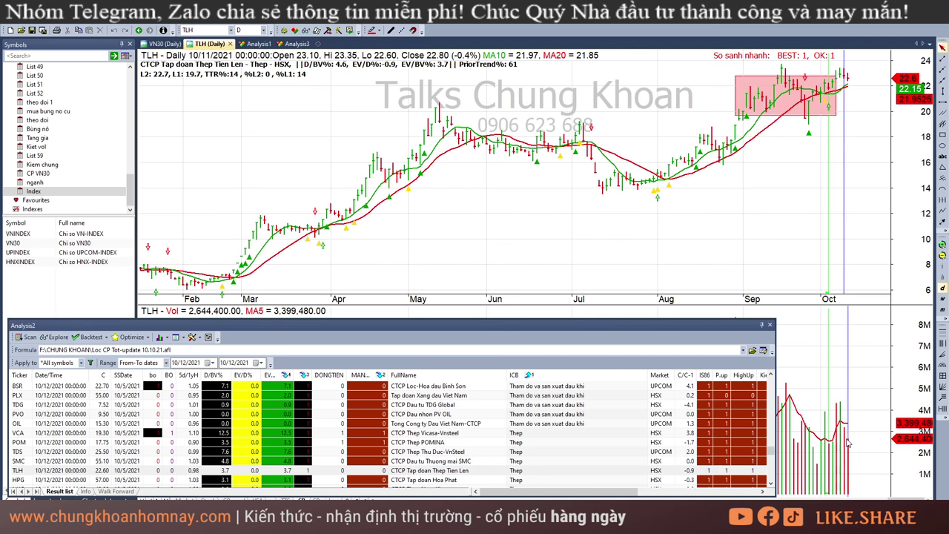
Step: Open the HPG chart and examine its price bars around early October through 12 October
scroll(573, 442, down, 1)
click(574, 452)
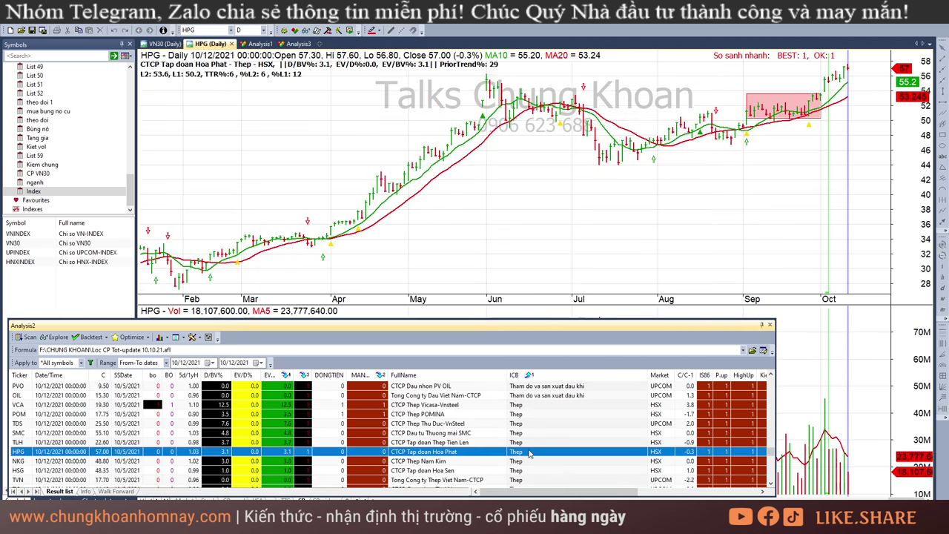
click(801, 172)
click(828, 126)
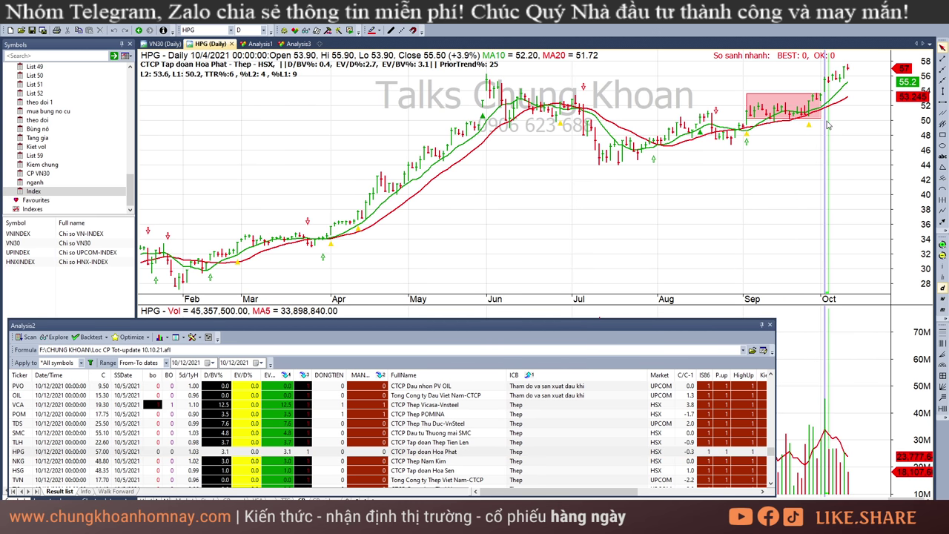
click(850, 117)
click(884, 112)
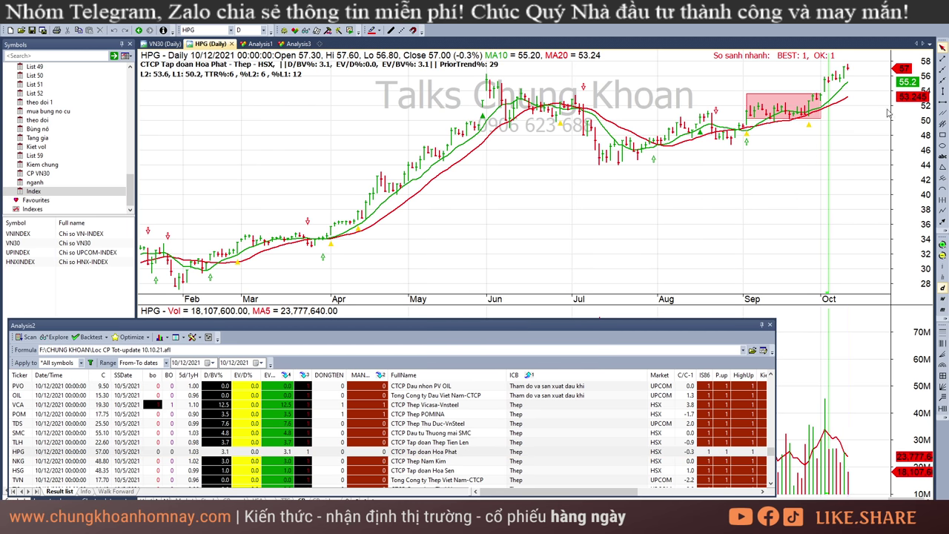
Step: Open the NKG chart and examine its October price bars and recent volume up to 12 October
scroll(537, 386, down, 1)
click(433, 432)
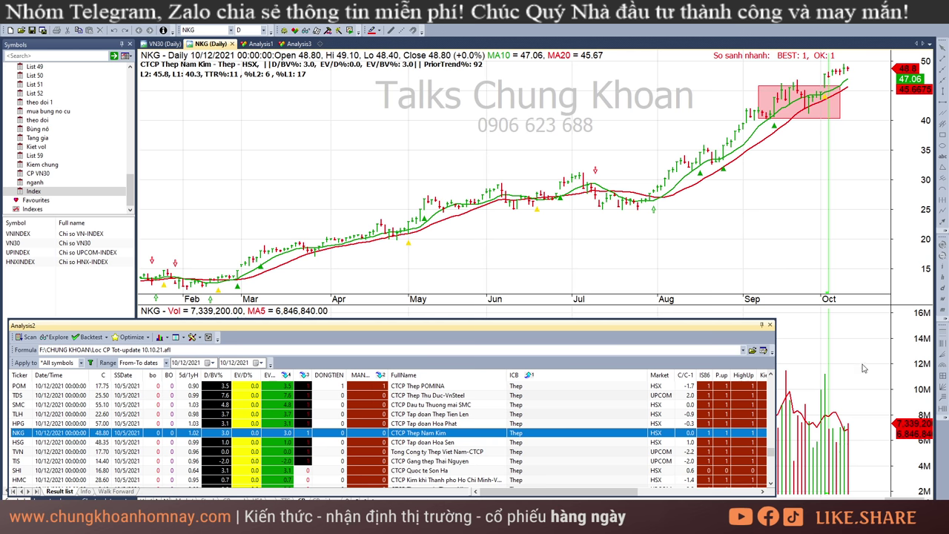
drag(824, 190, 864, 191)
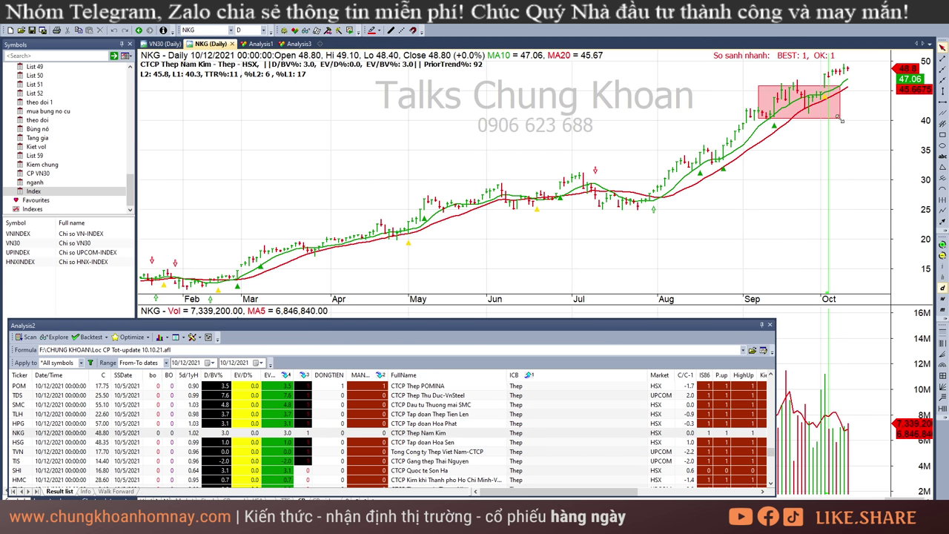
mouse_move(837, 445)
mouse_down()
mouse_move(829, 441)
mouse_move(851, 436)
mouse_up()
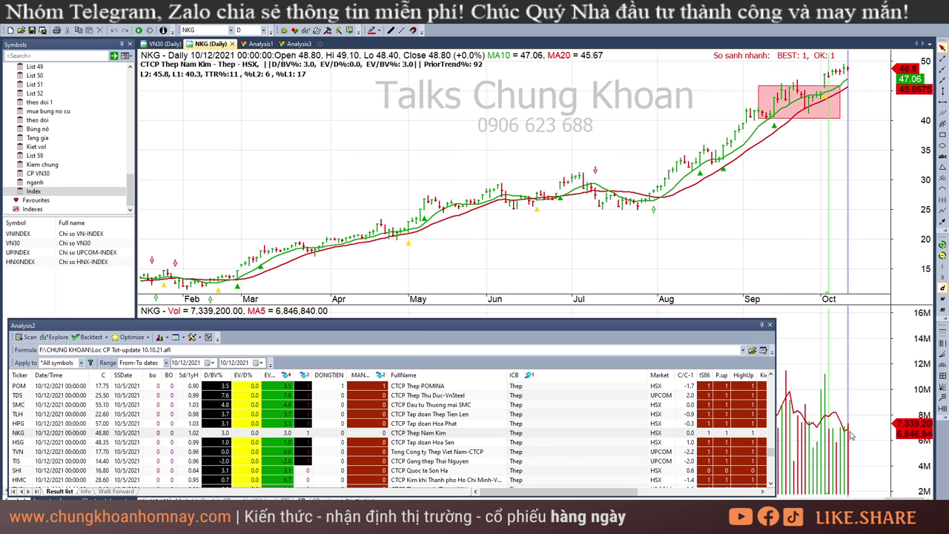
click(823, 179)
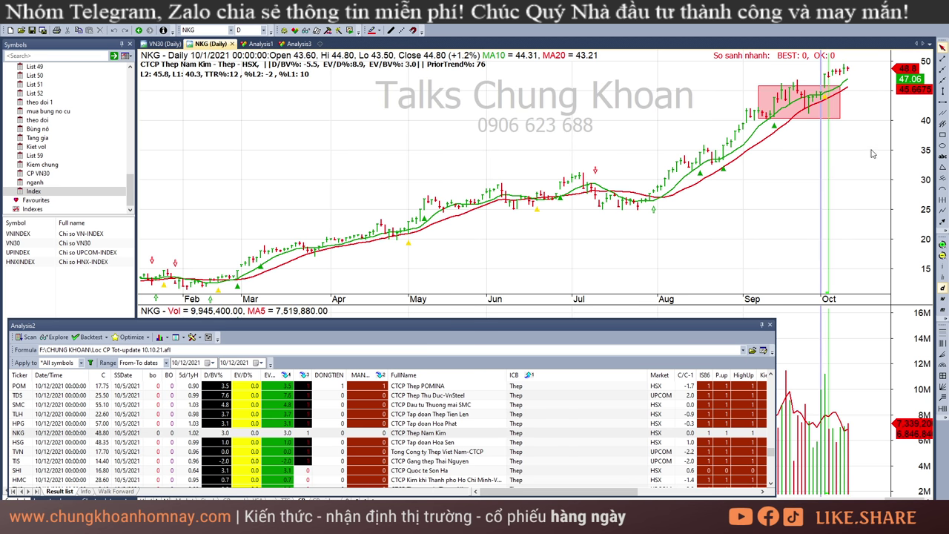
click(874, 153)
Step: Review the HSG and TVN charts and compare TVN's price and volume on 11 and 12 October
click(458, 445)
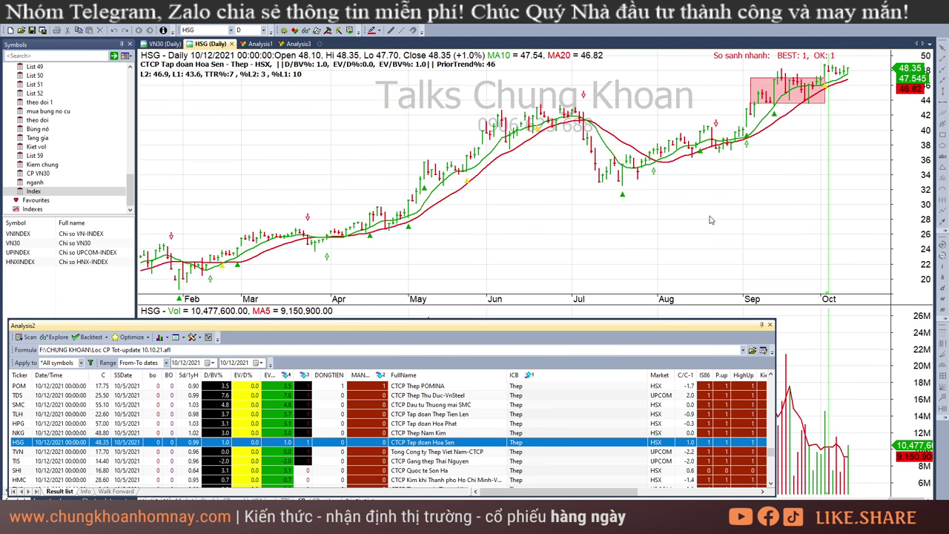
key(Down)
key(Up)
key(Down)
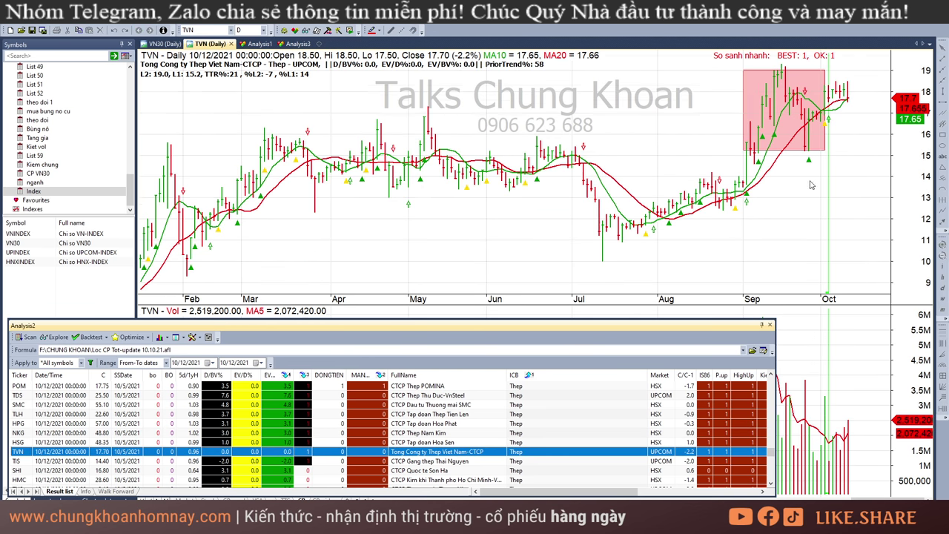
click(836, 442)
click(845, 432)
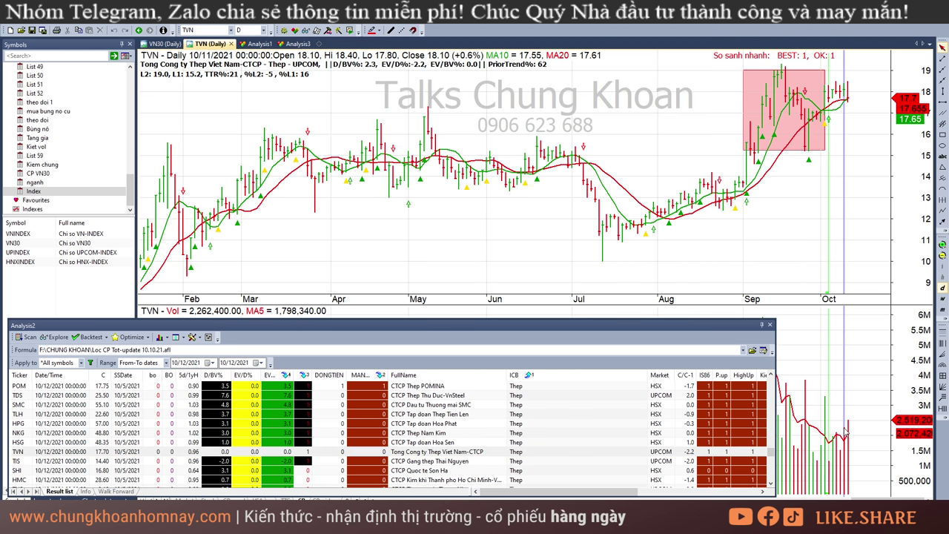
click(857, 114)
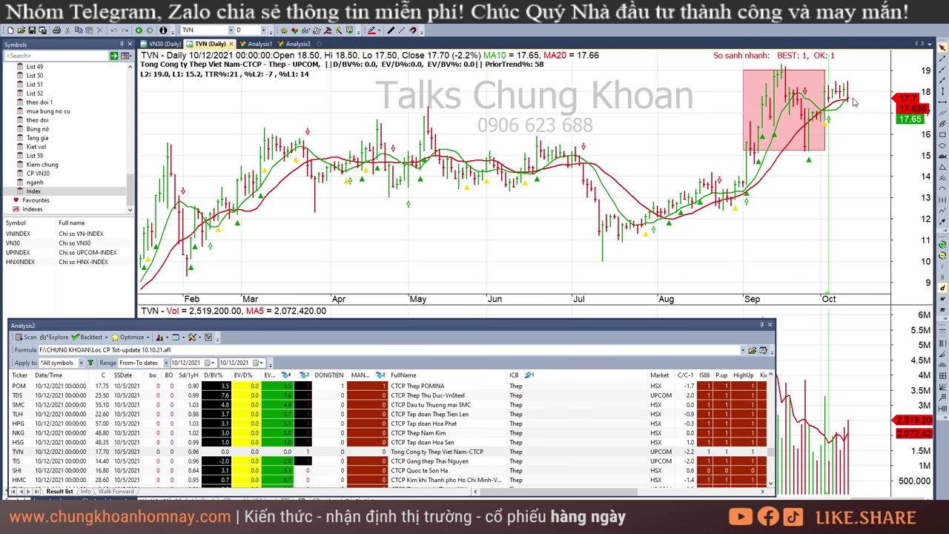
Step: Open the TIS chart and draw a shaded box from mid-September to 12 October between about 13.1 and 15.6
scroll(491, 445, down, 2)
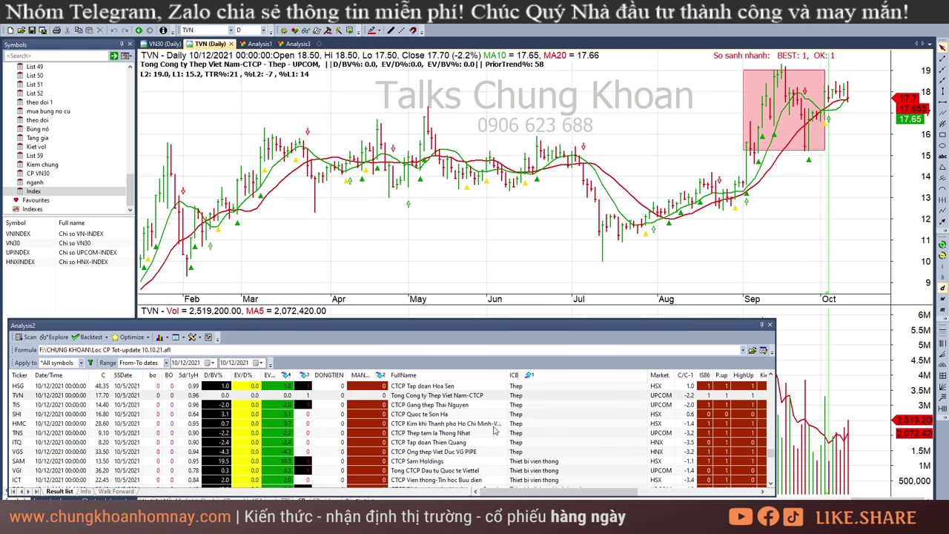
click(527, 405)
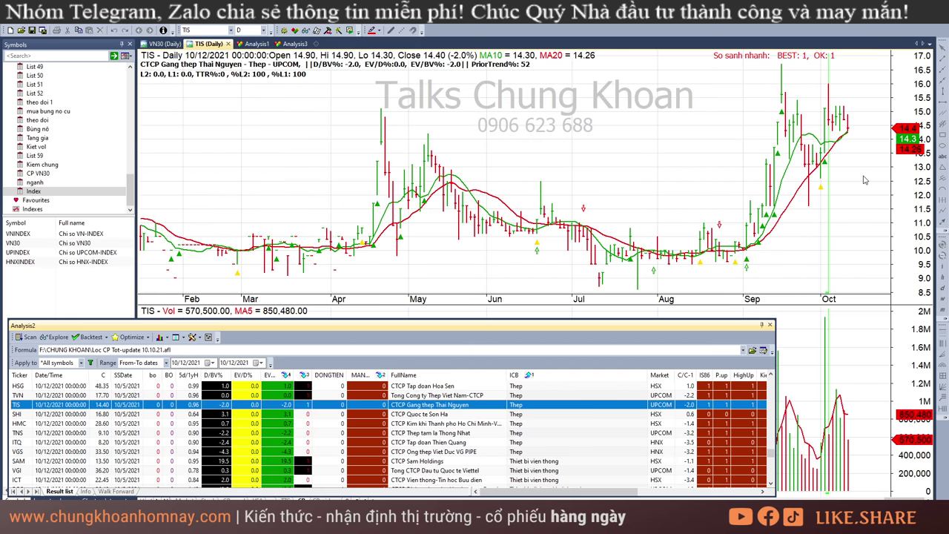
click(846, 224)
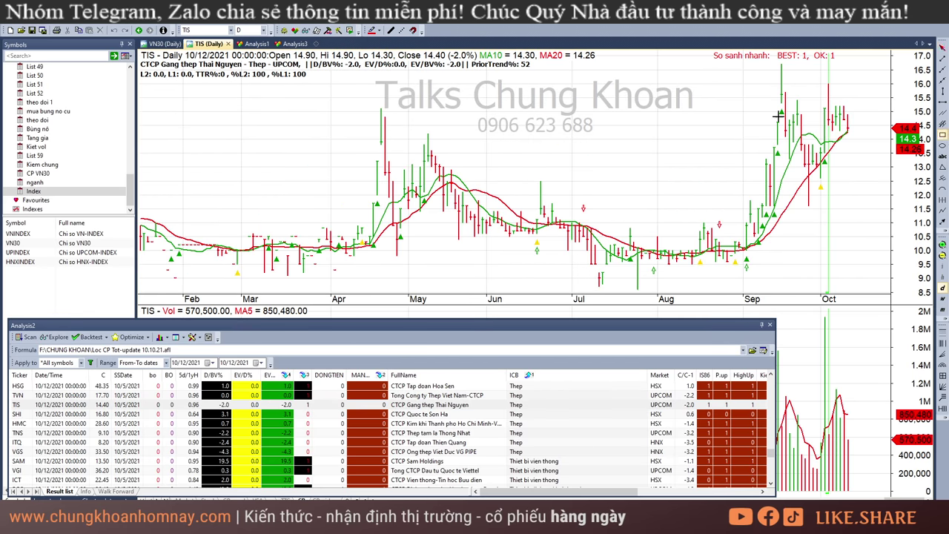
drag(841, 162, 848, 162)
Step: Step through TIS's daily bars from 7 to 11 October to check price and volume
click(838, 233)
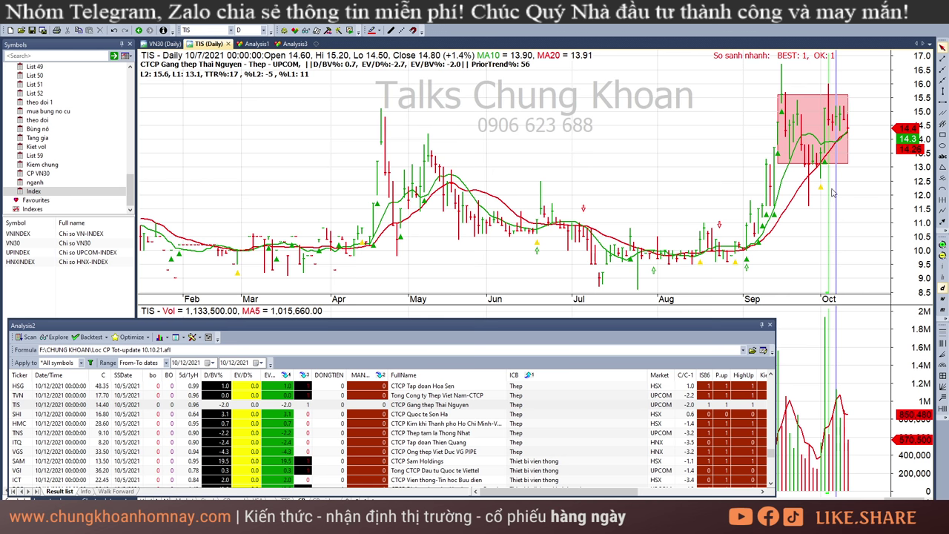
key(Right)
key(Right)
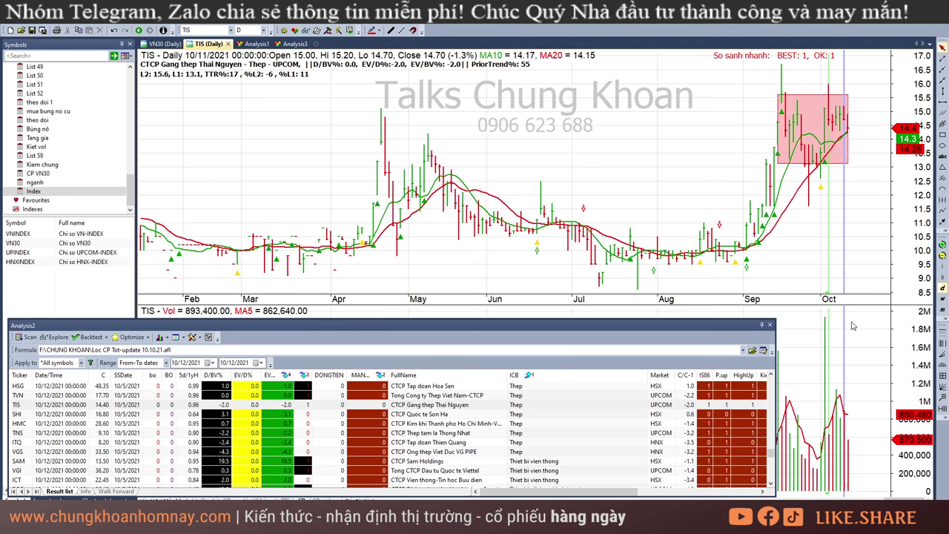
Step: View the SHI chart, and on the HMC chart extend the shaded box to the 12 October bar
click(456, 415)
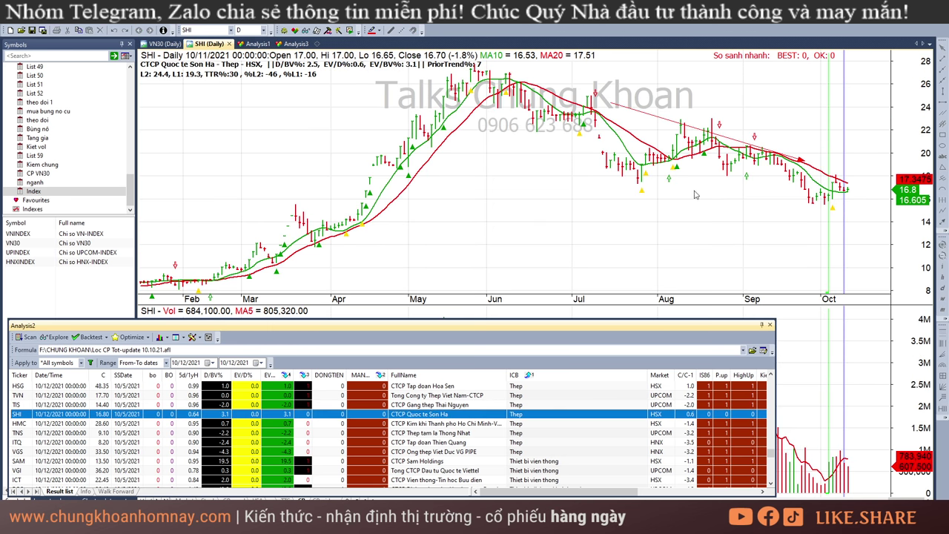
key(Down)
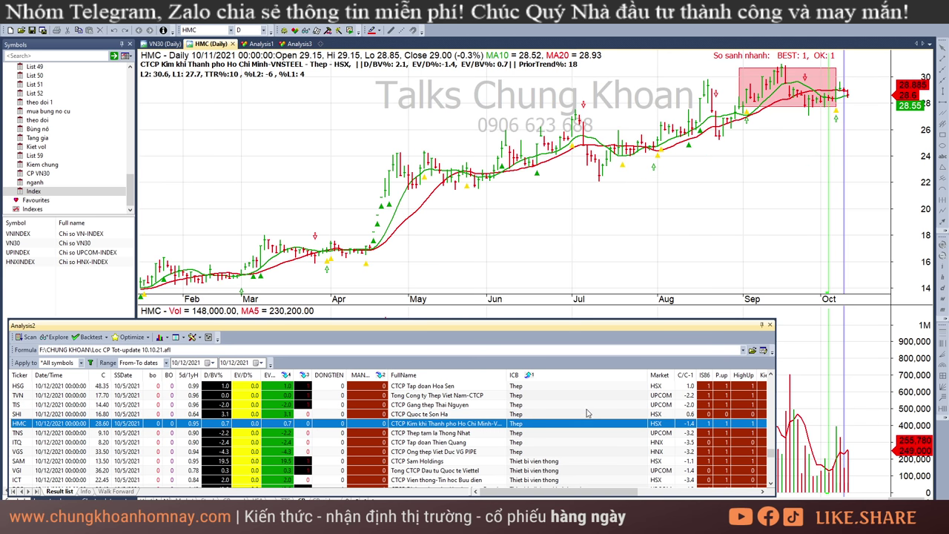
click(784, 158)
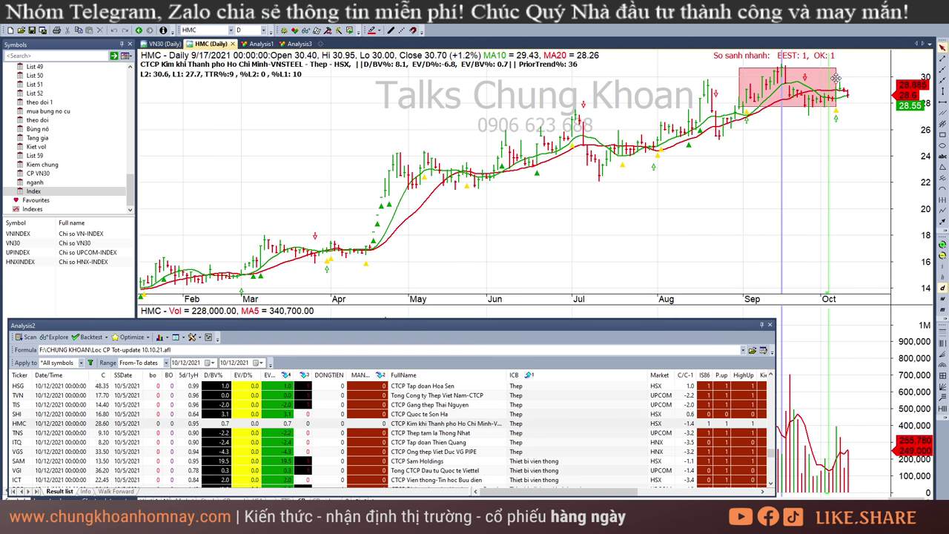
drag(836, 108, 848, 107)
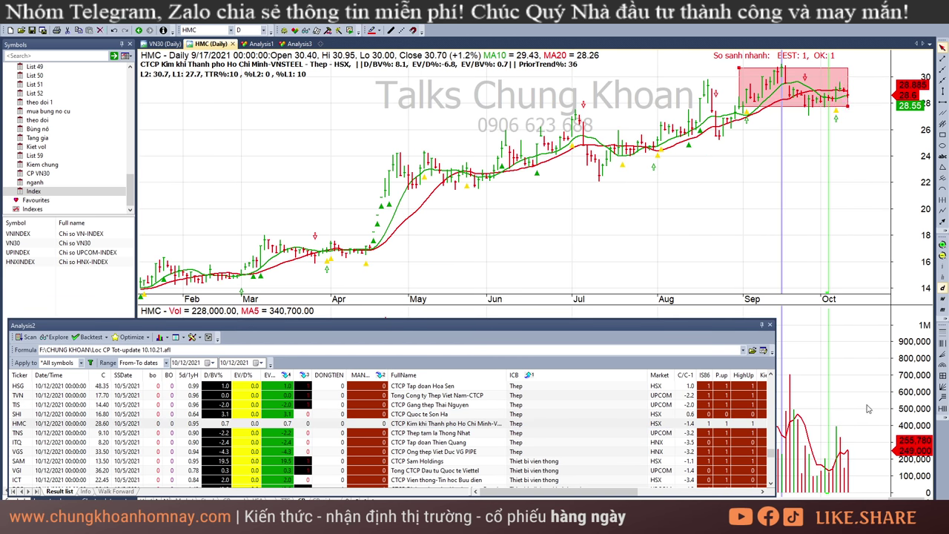
Step: Check HMC's recent volume bars and review the TNS chart
click(812, 470)
click(839, 465)
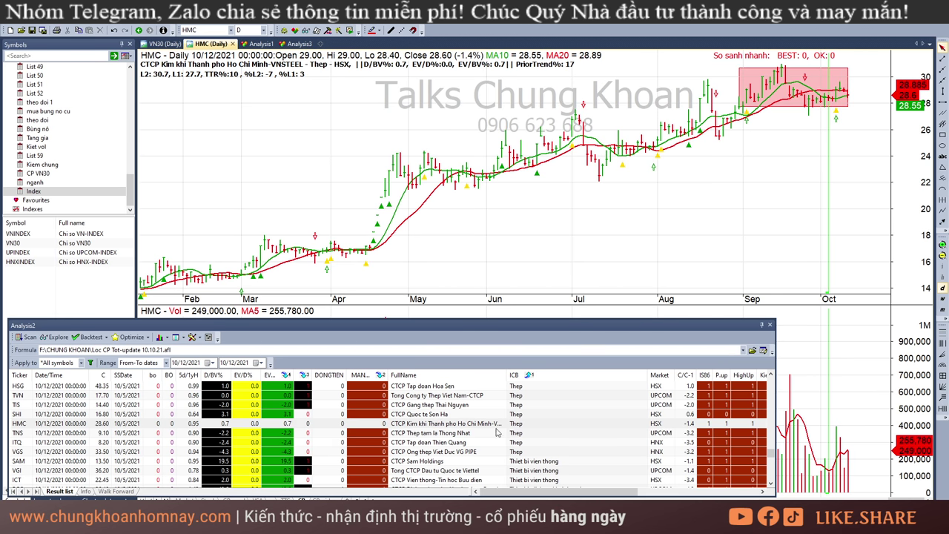
click(459, 442)
key(Up)
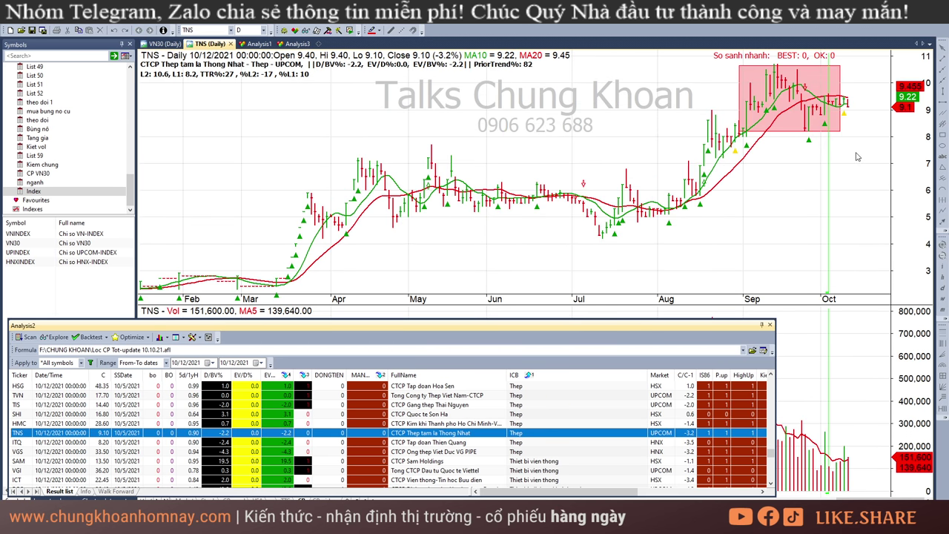
Step: Open the ITQ chart, shift its shaded box's start one bar later, and check volume up to 12 October
key(Down)
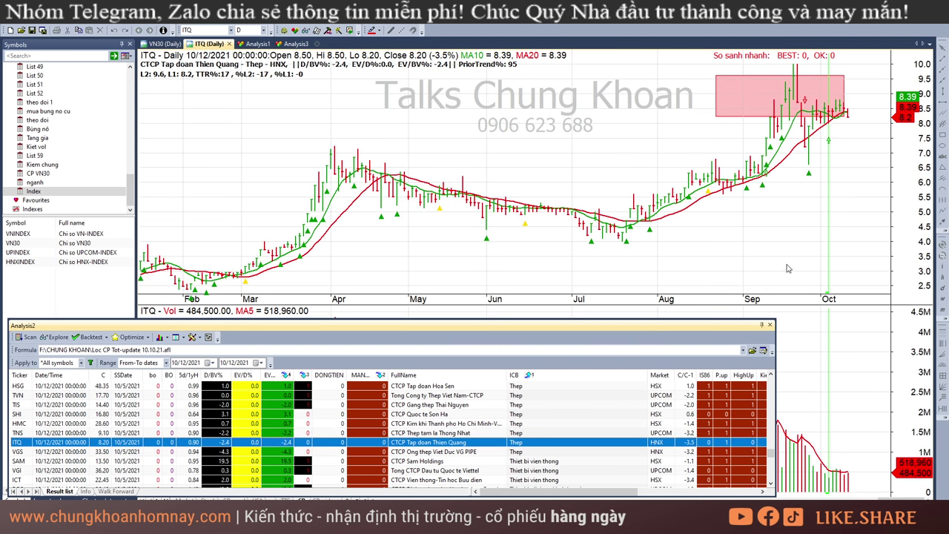
click(844, 91)
drag(844, 91, 847, 91)
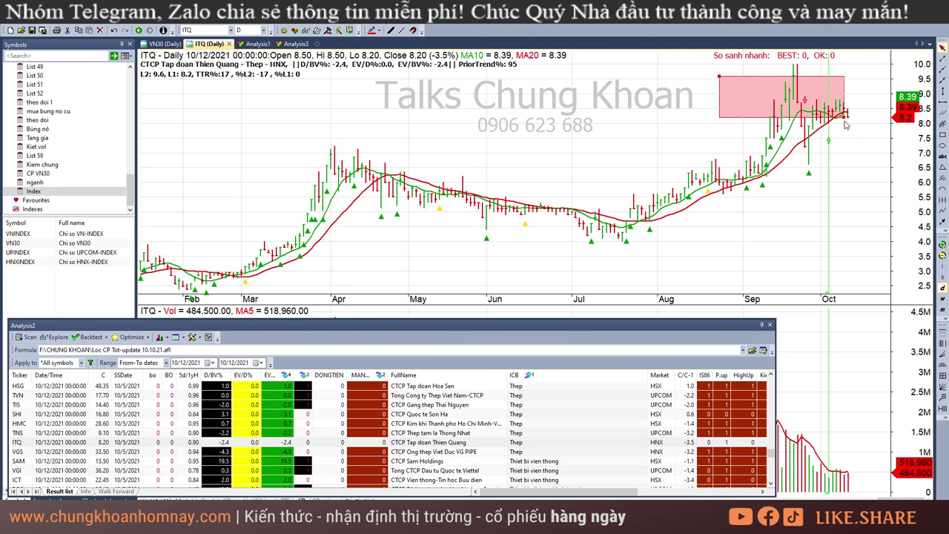
drag(807, 481, 850, 480)
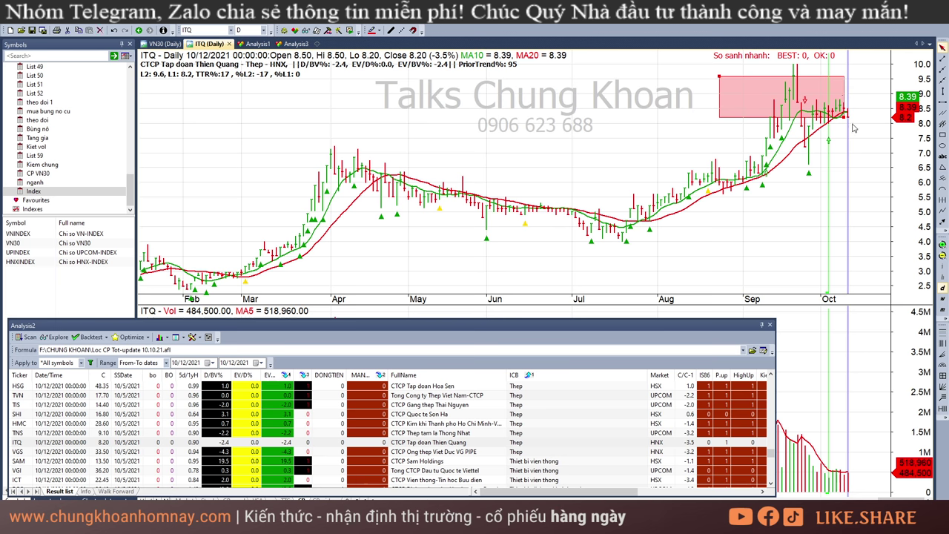
Step: Extend ITQ's shaded box to the 12 October bar and down to about 7.25, and check the 6 and 12 October bars
drag(844, 119, 850, 146)
drag(781, 117, 821, 122)
click(851, 181)
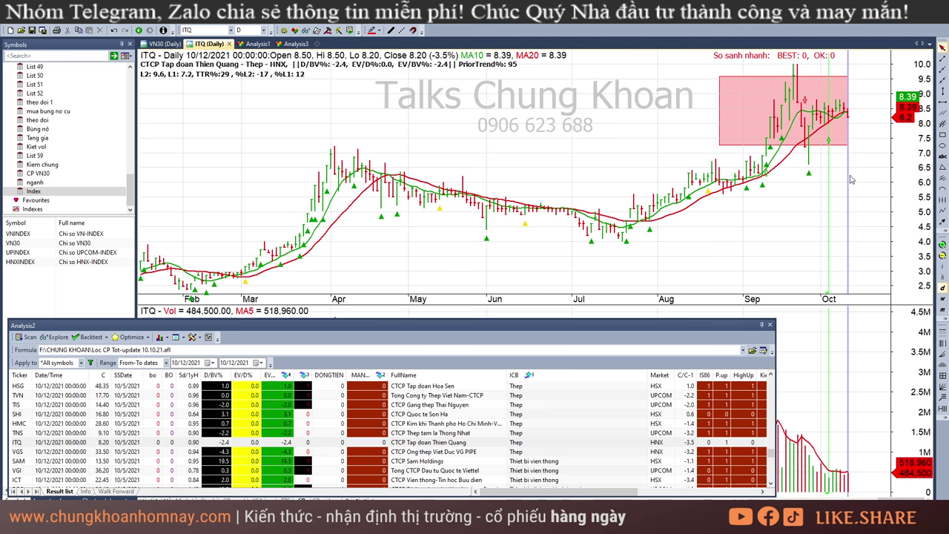
click(833, 179)
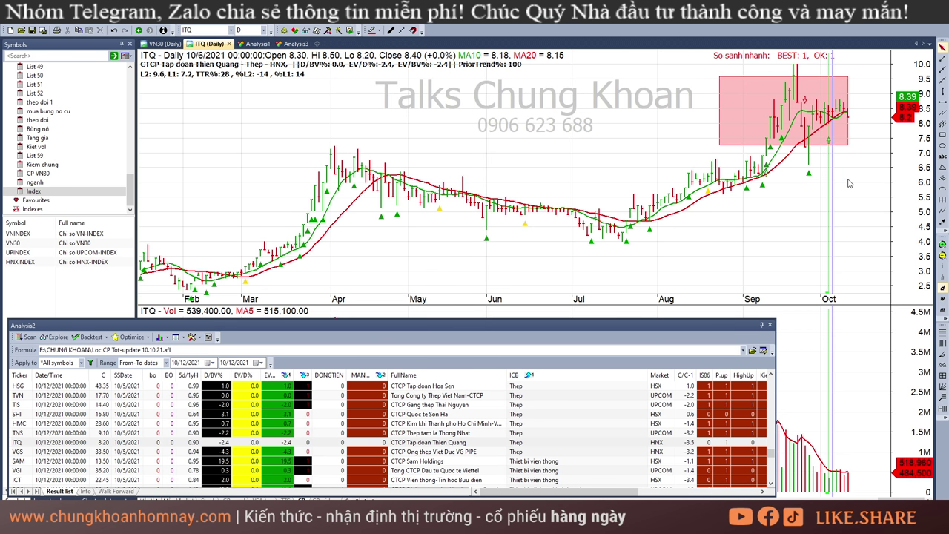
click(850, 183)
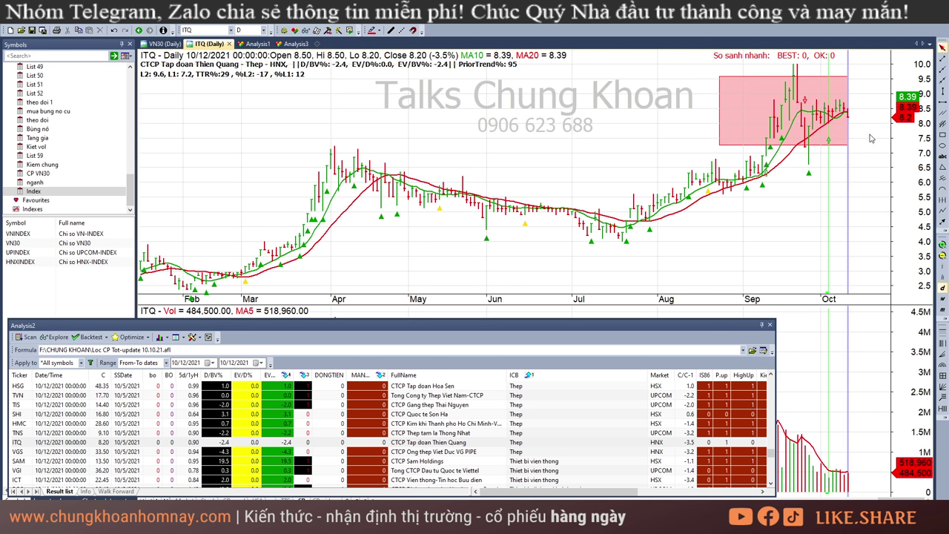
Step: Open the VGS chart and extend its shaded box to the 12 October bar
click(534, 454)
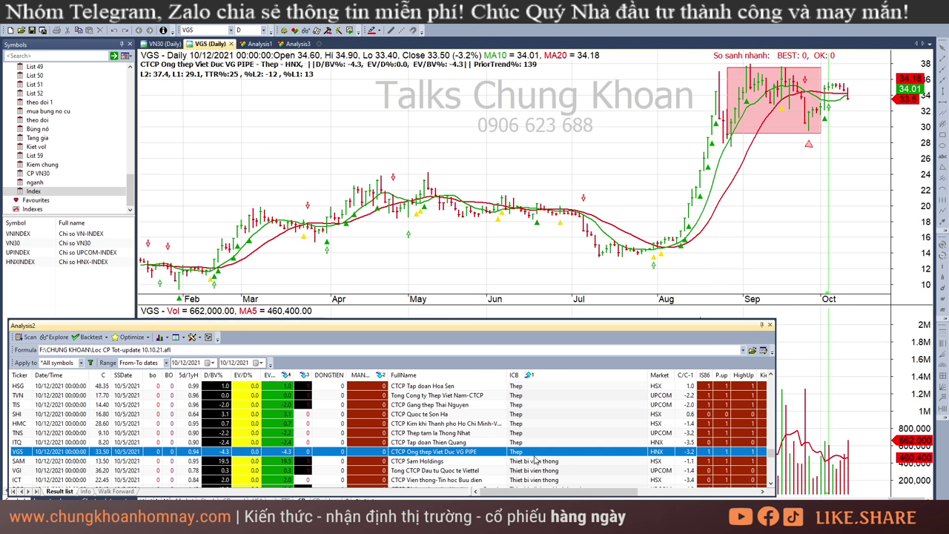
click(809, 66)
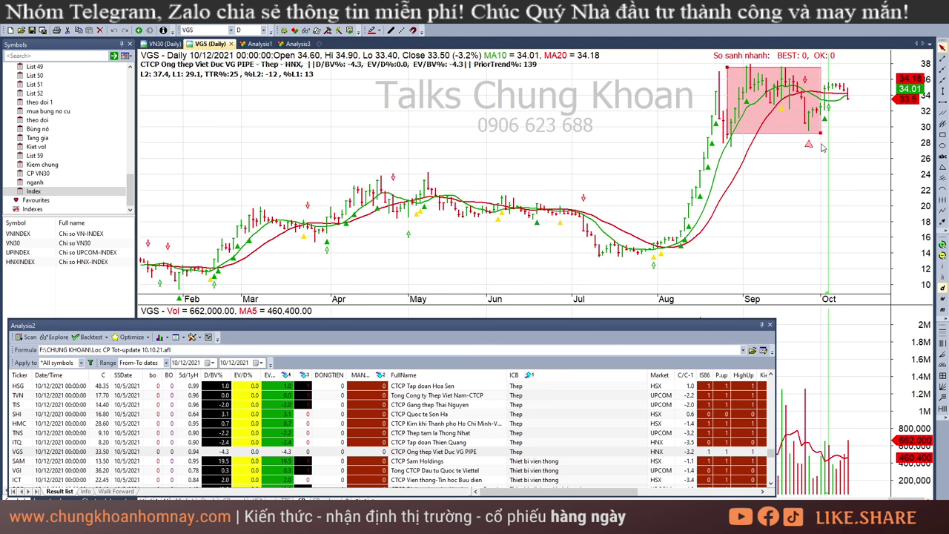
drag(822, 133, 848, 127)
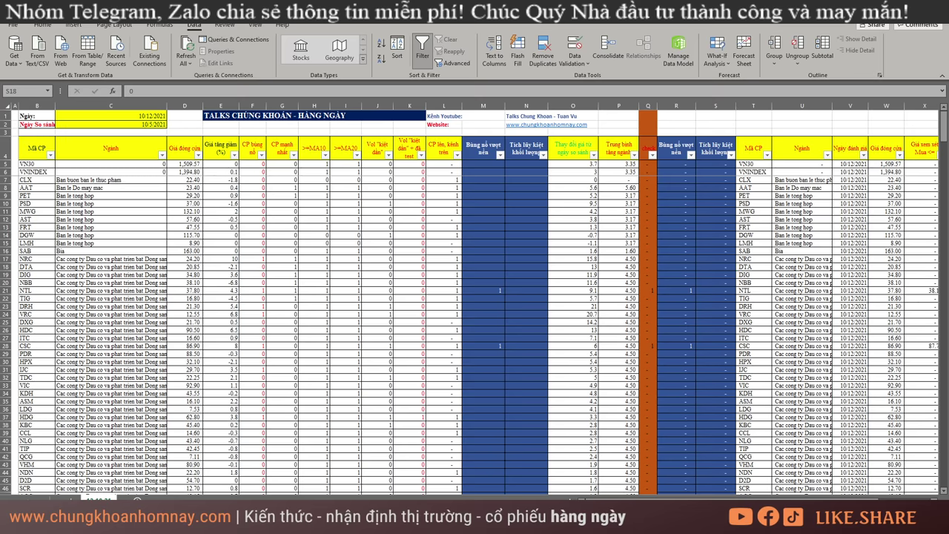
Step: Check today's date in the system calendar and close it, returning to the Excel stock filter sheet
click(914, 523)
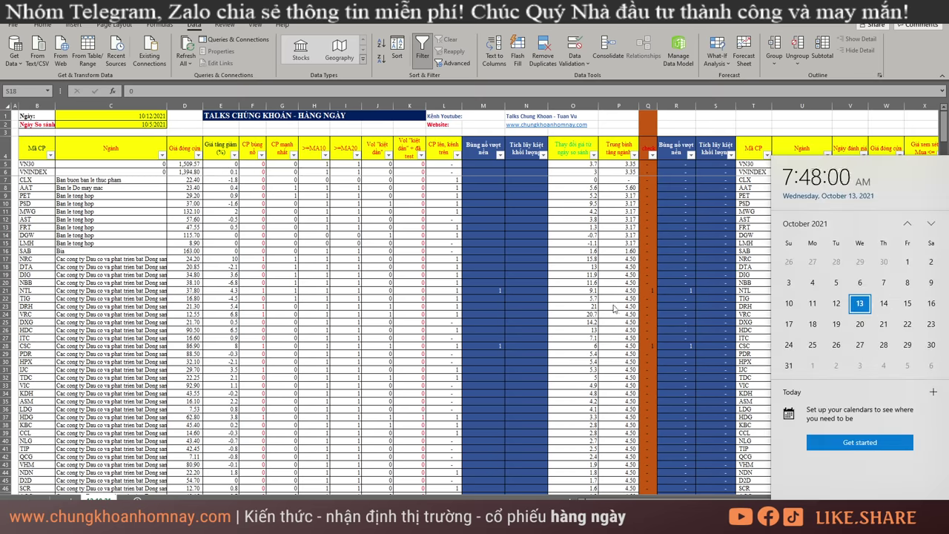
key(Escape)
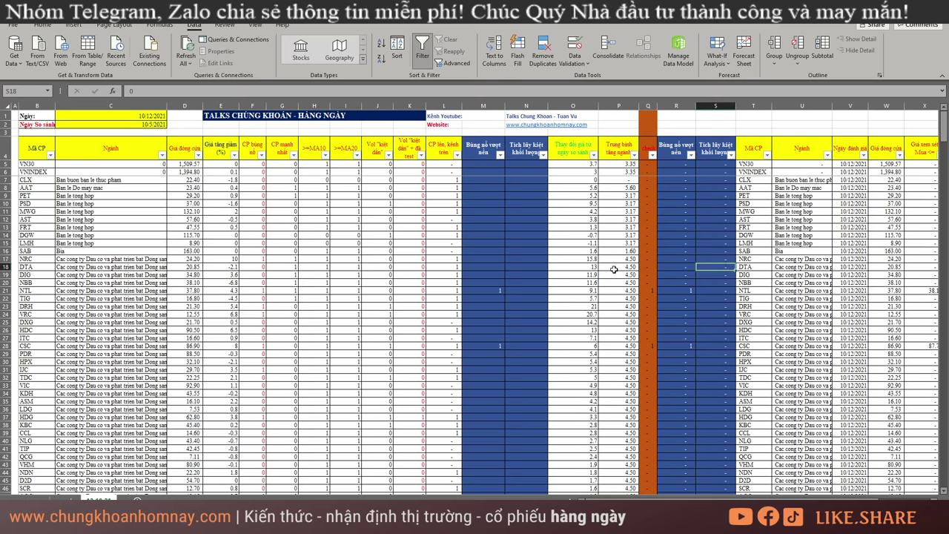